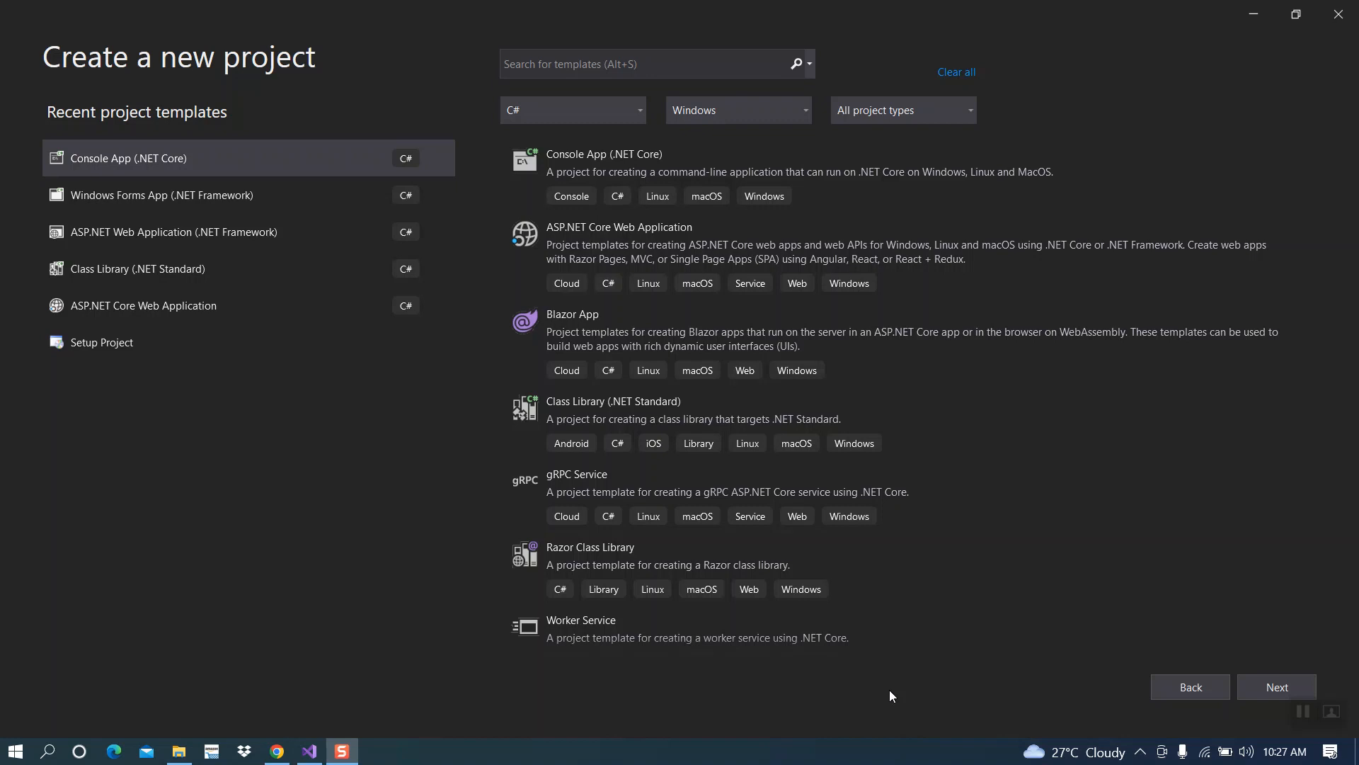
Search the project templates for "integra" and start a new project from the Integration Services Project template
click(726, 61)
click(725, 61)
text(i)
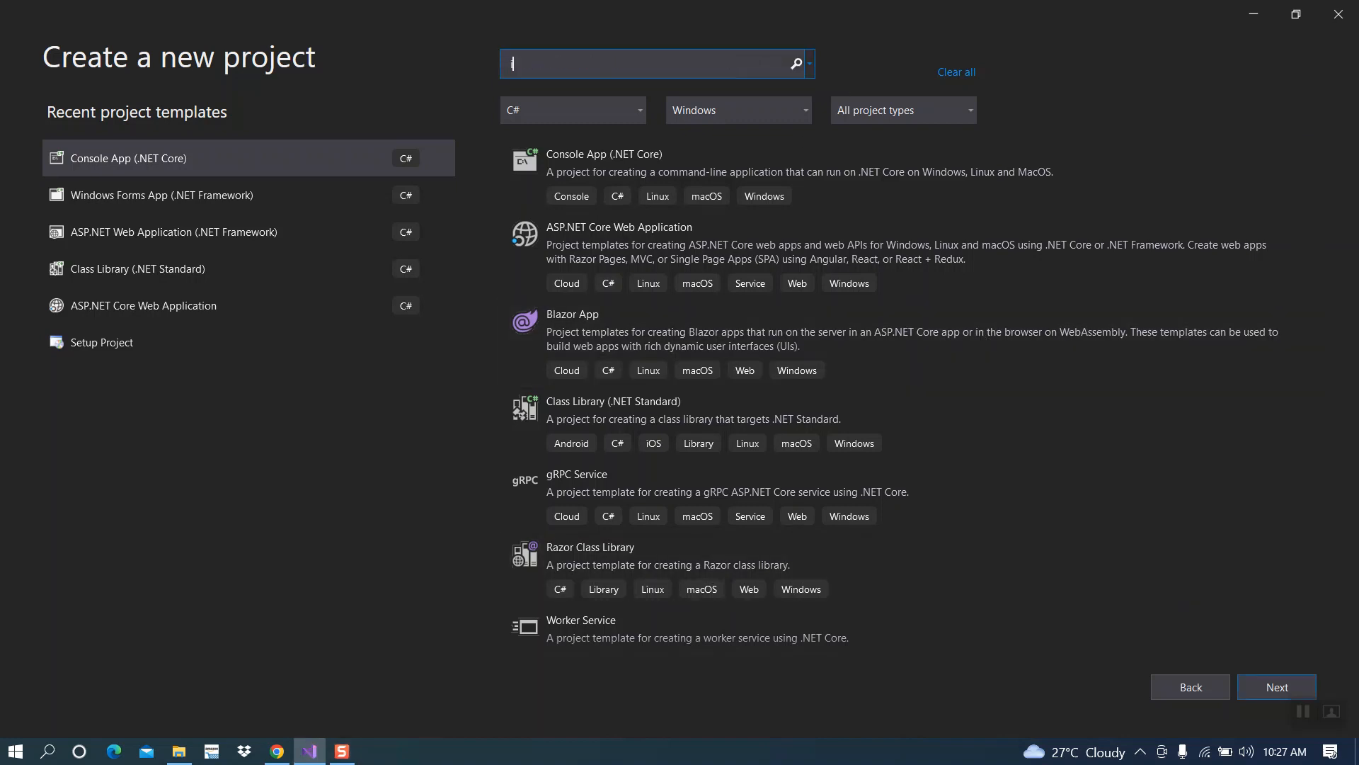
text(ntegra)
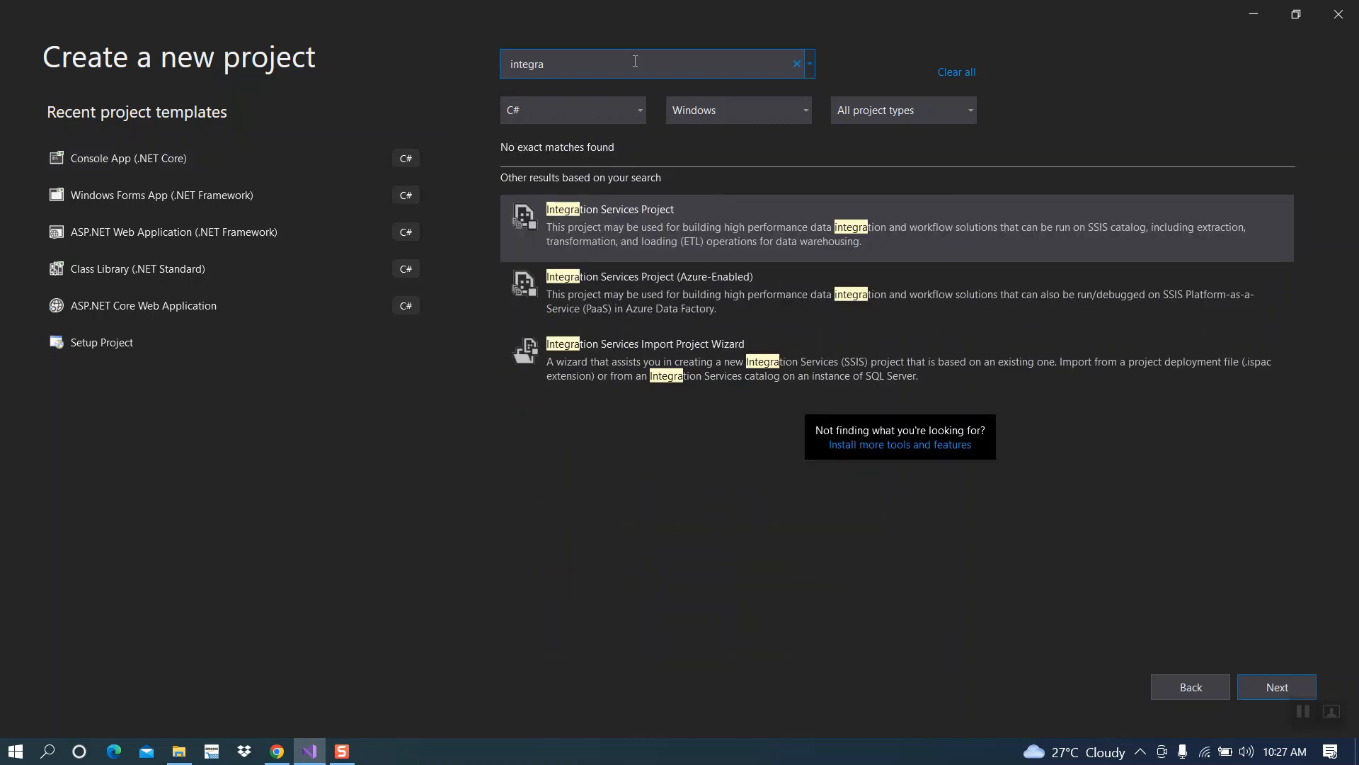
click(617, 228)
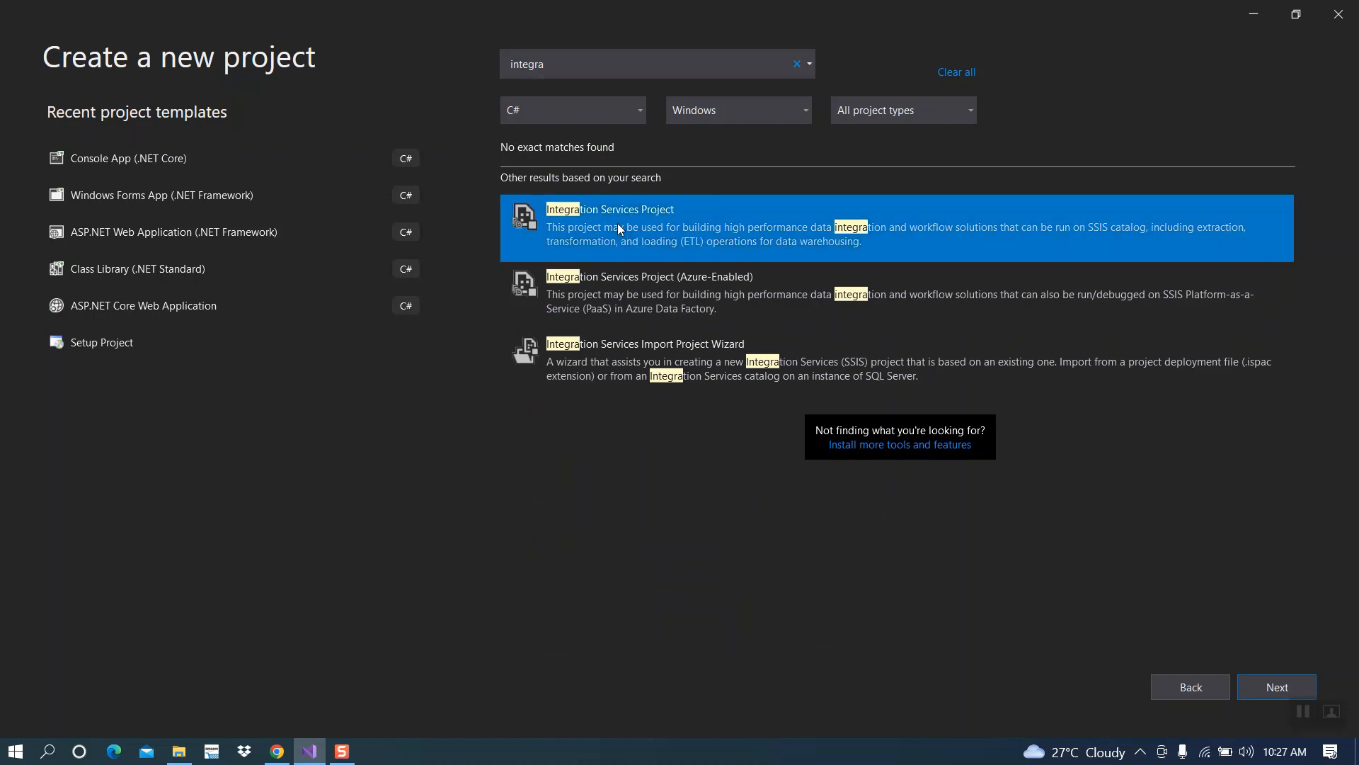
click(1257, 684)
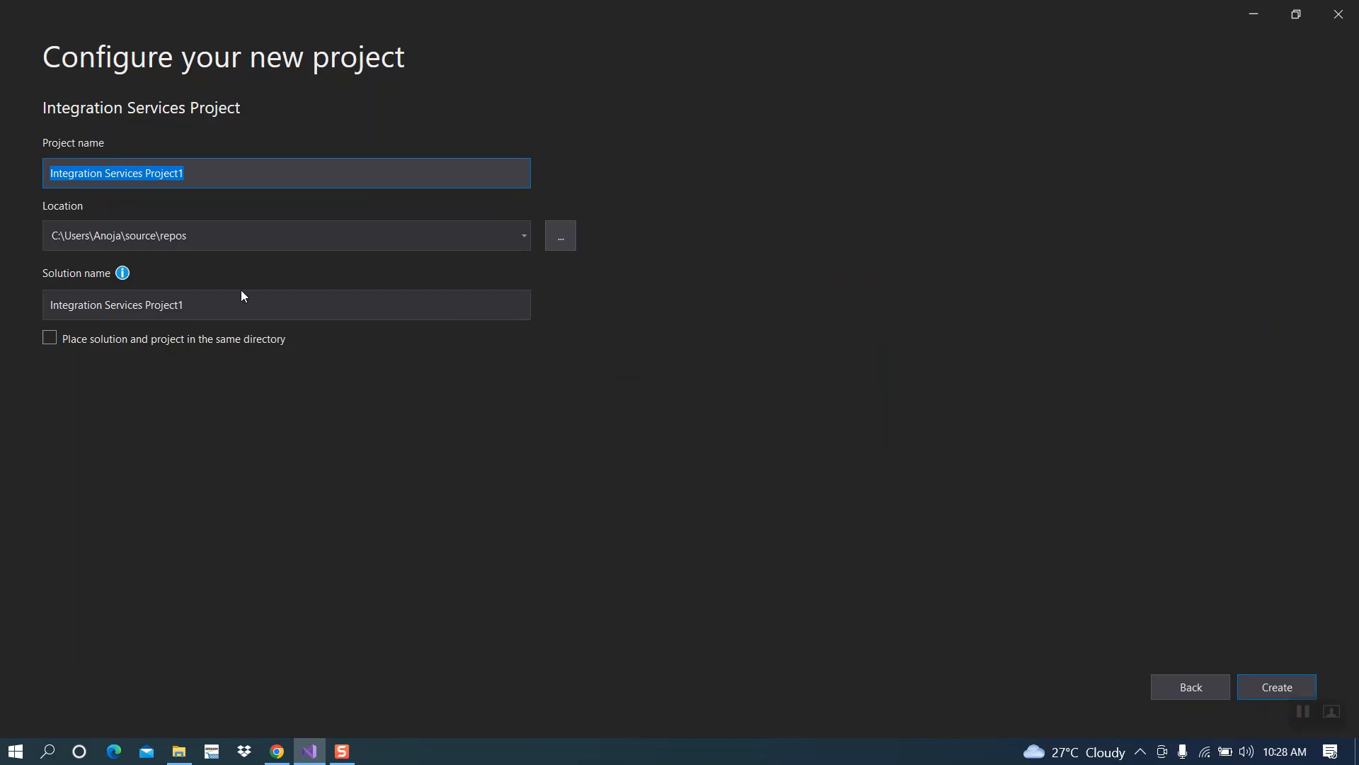
Name the project ssis_Example and create it in the default location
click(1304, 713)
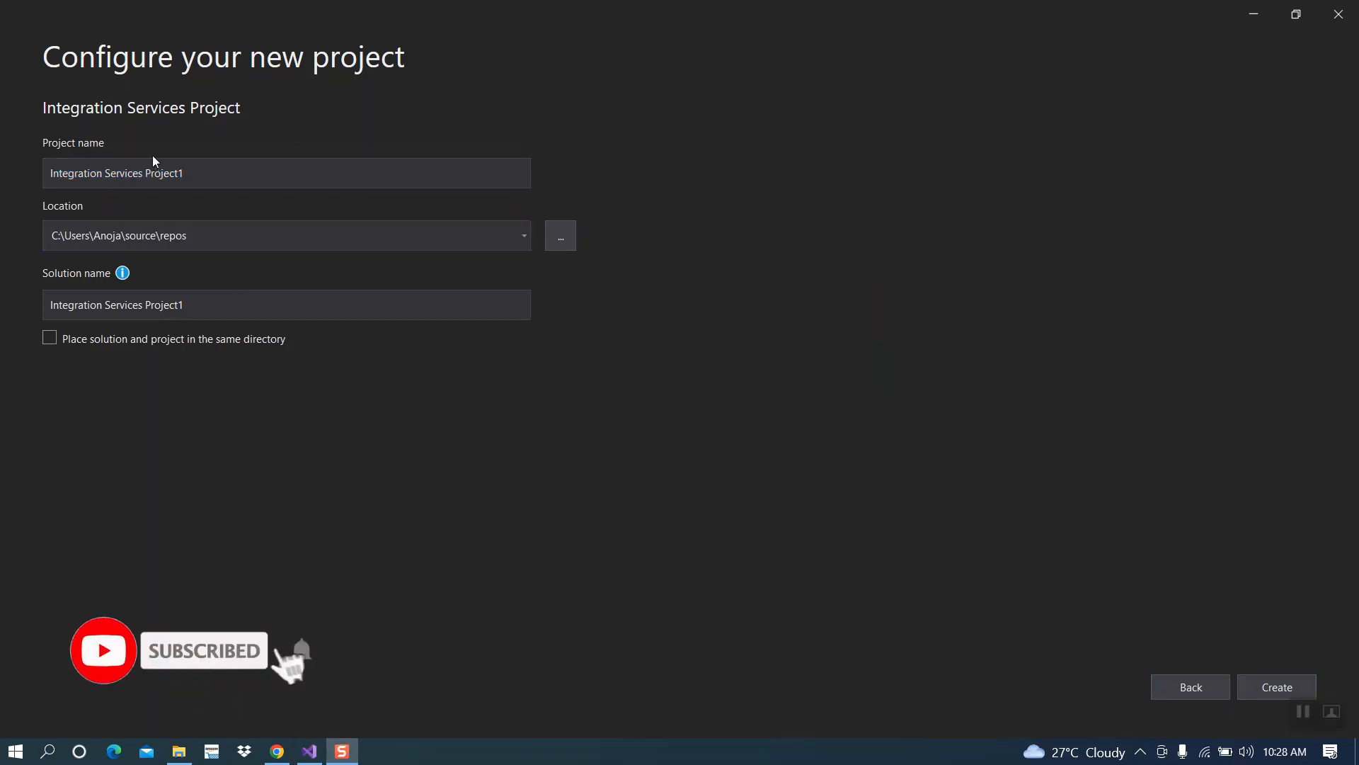
click(185, 173)
drag(185, 172, 15, 169)
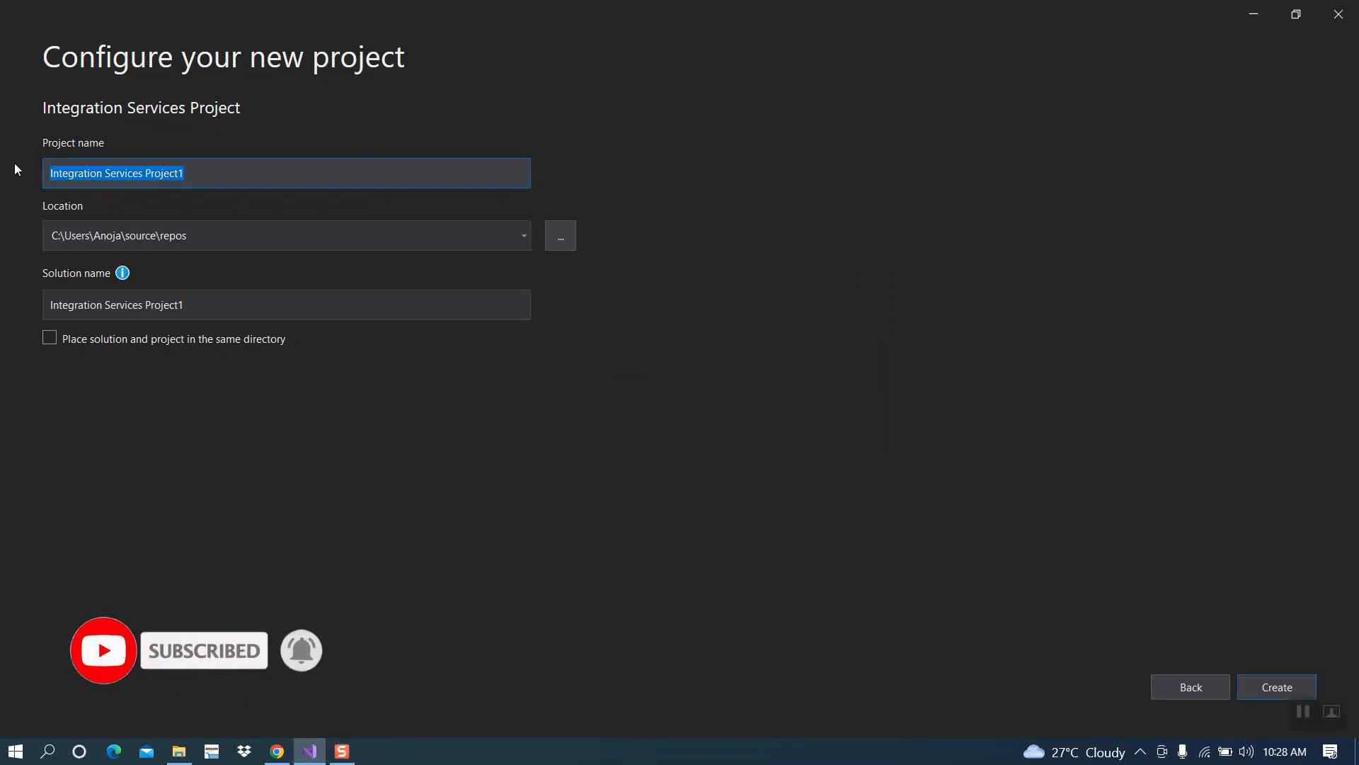
text(s)
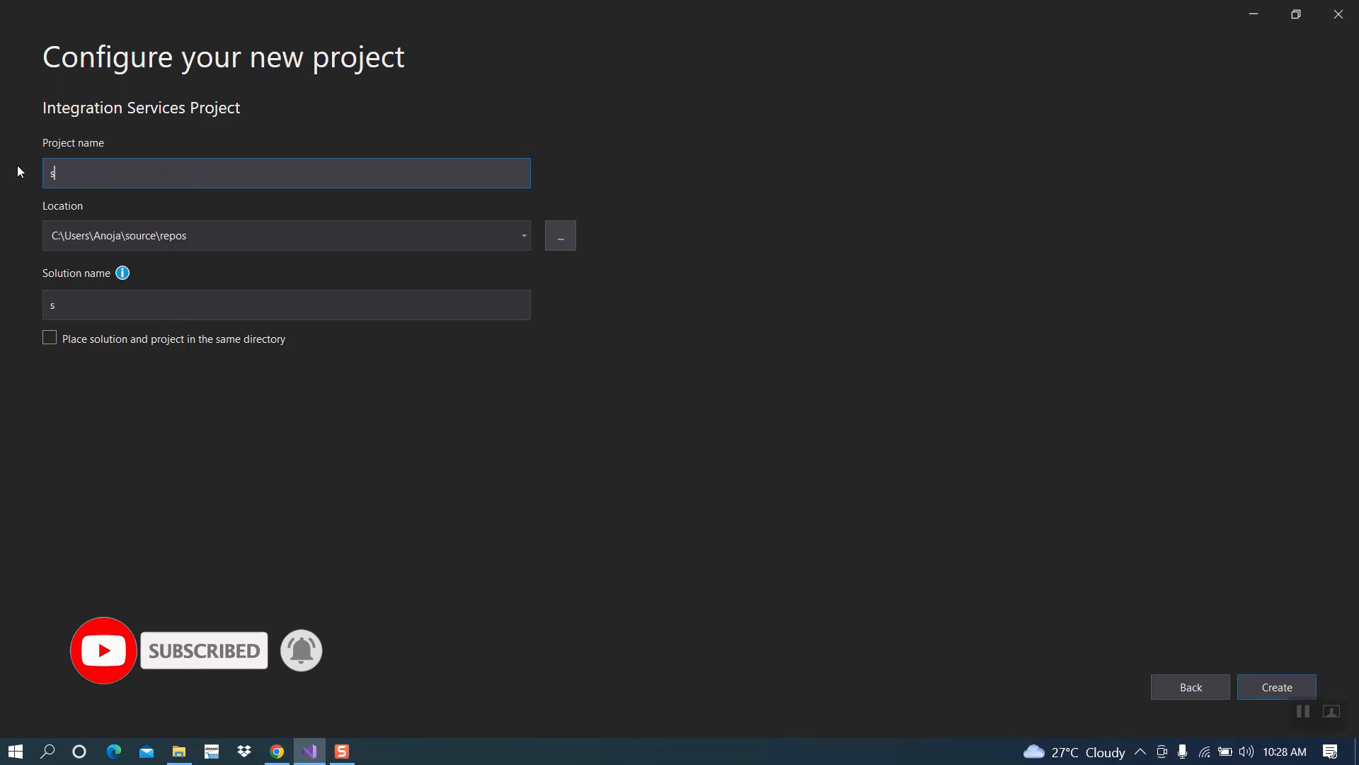
text(sis_Ex)
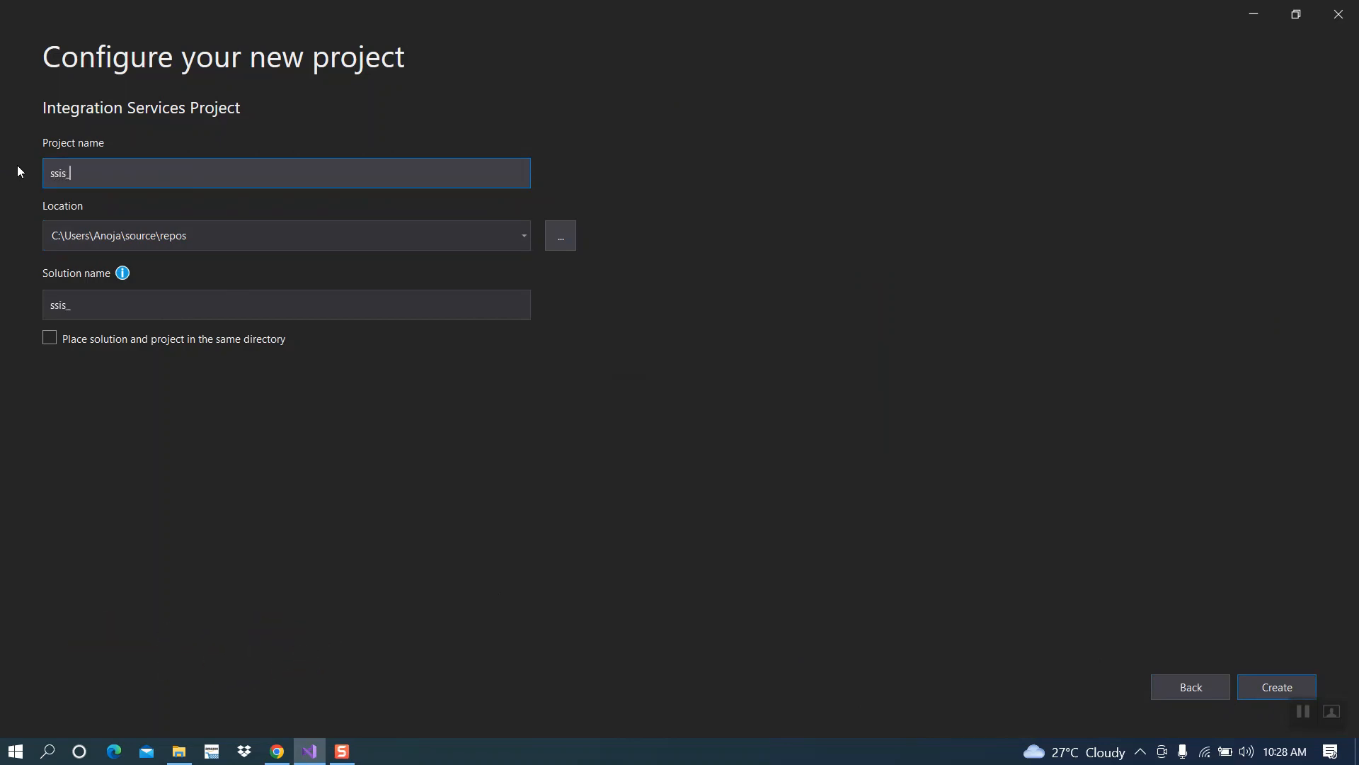
text(ample)
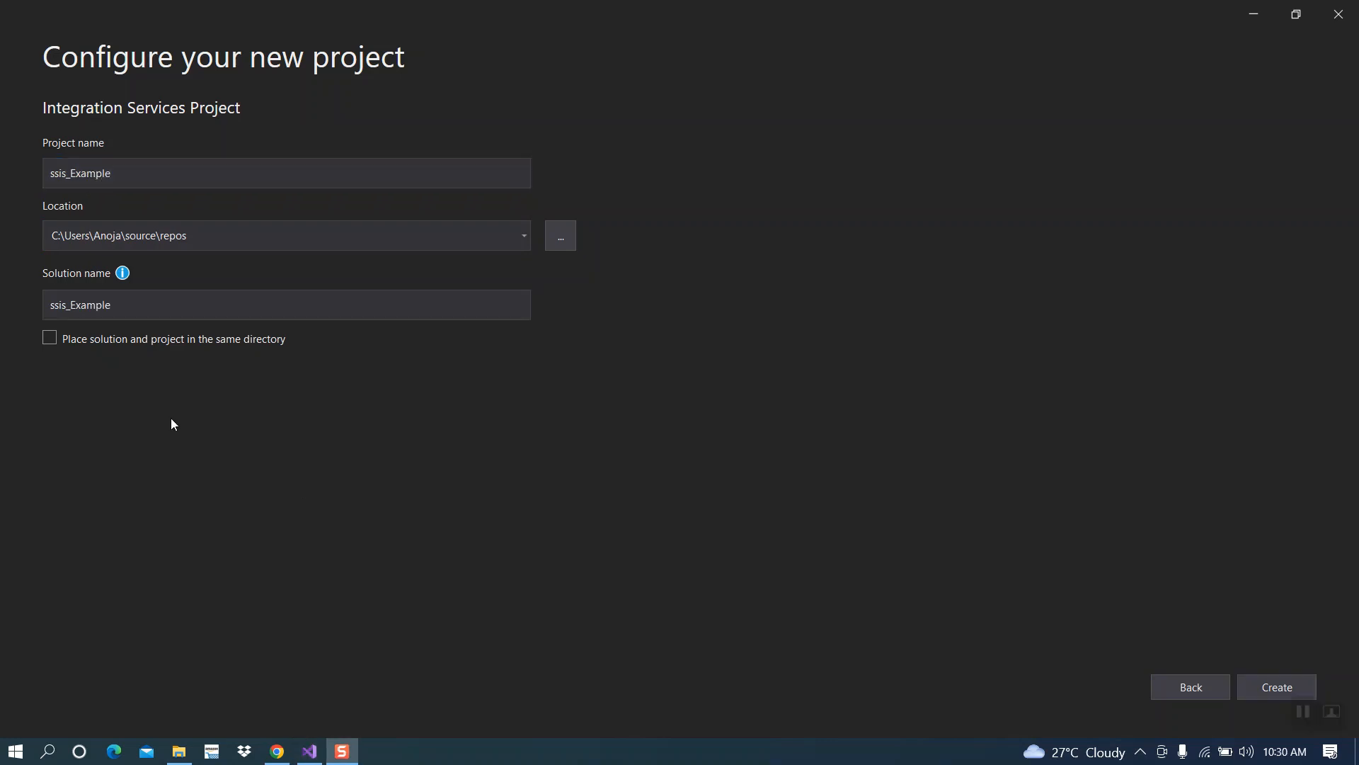
click(170, 236)
click(1255, 690)
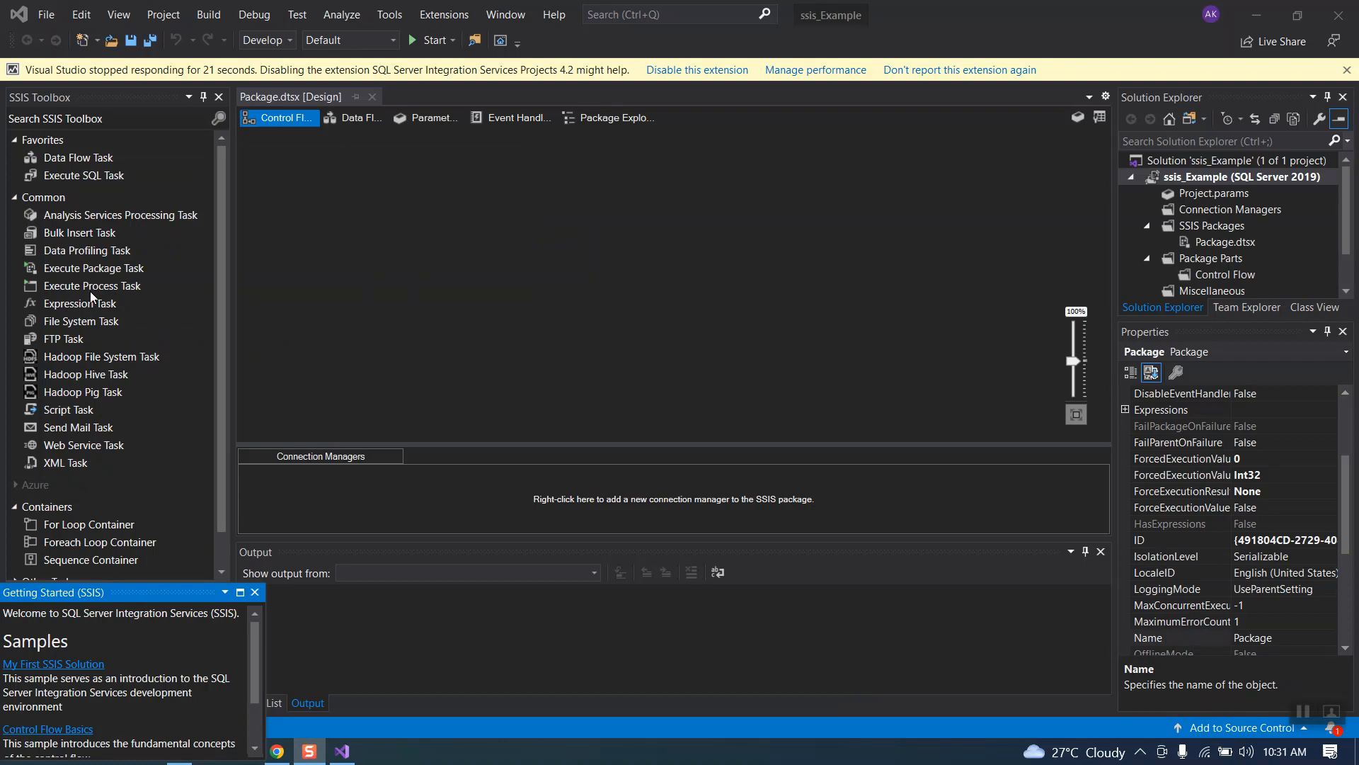
Add a Data Flow Task to the package's control flow and open it for editing
scroll(91, 291, down, 2)
scroll(90, 291, up, 2)
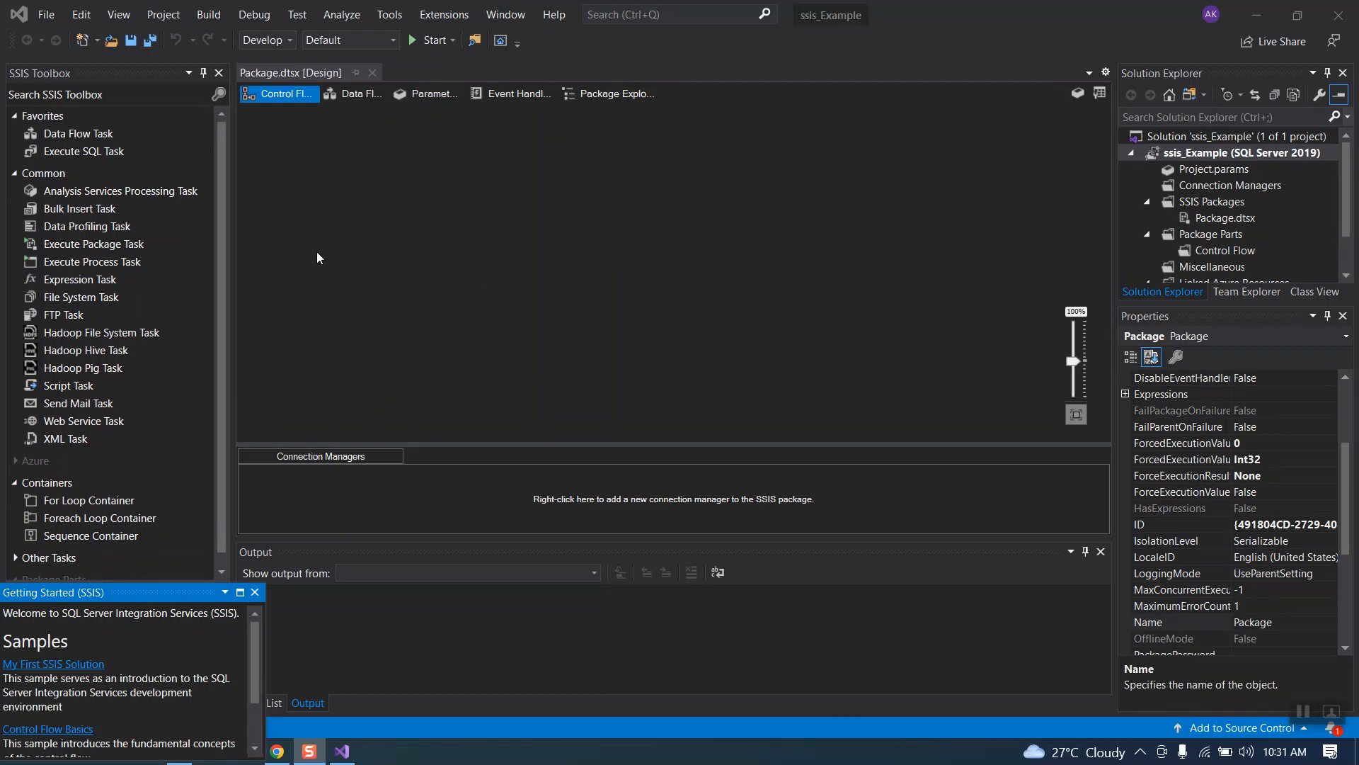
click(61, 136)
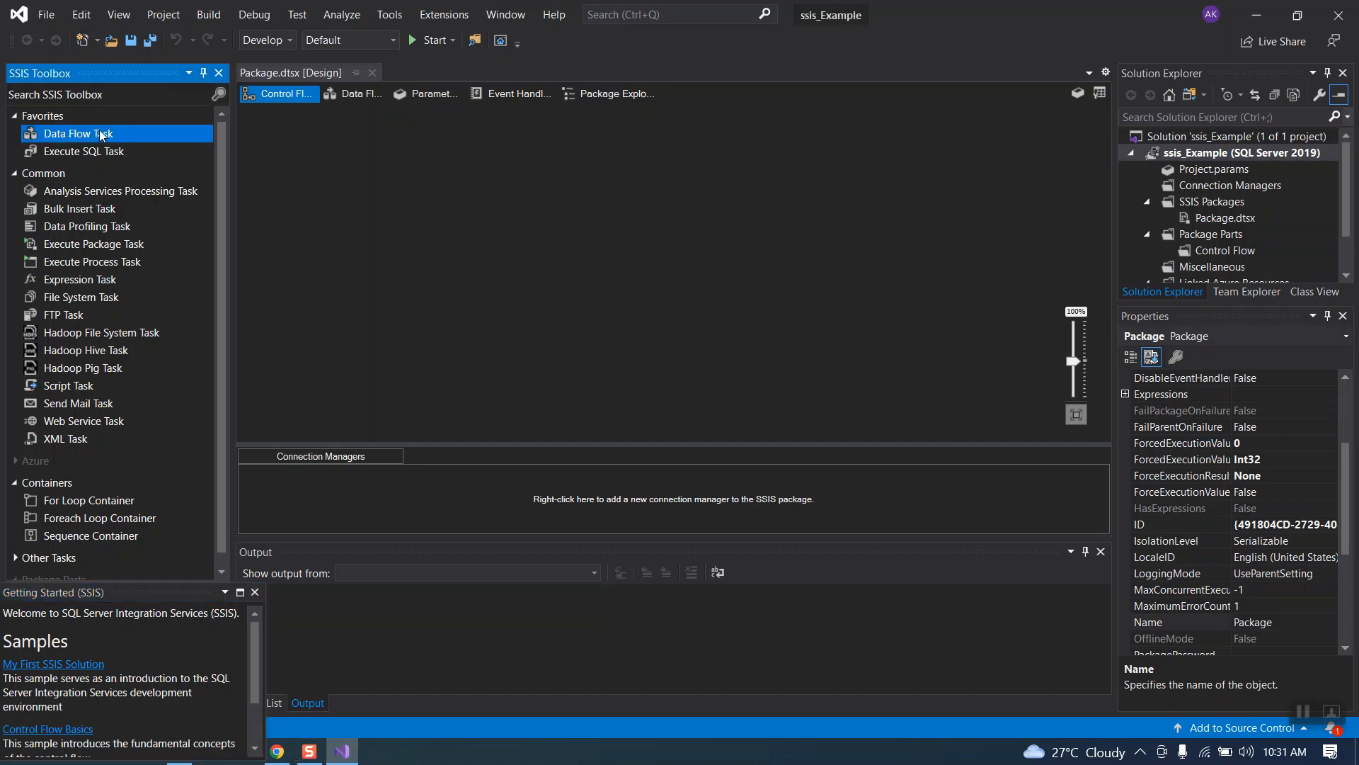
drag(78, 133, 534, 188)
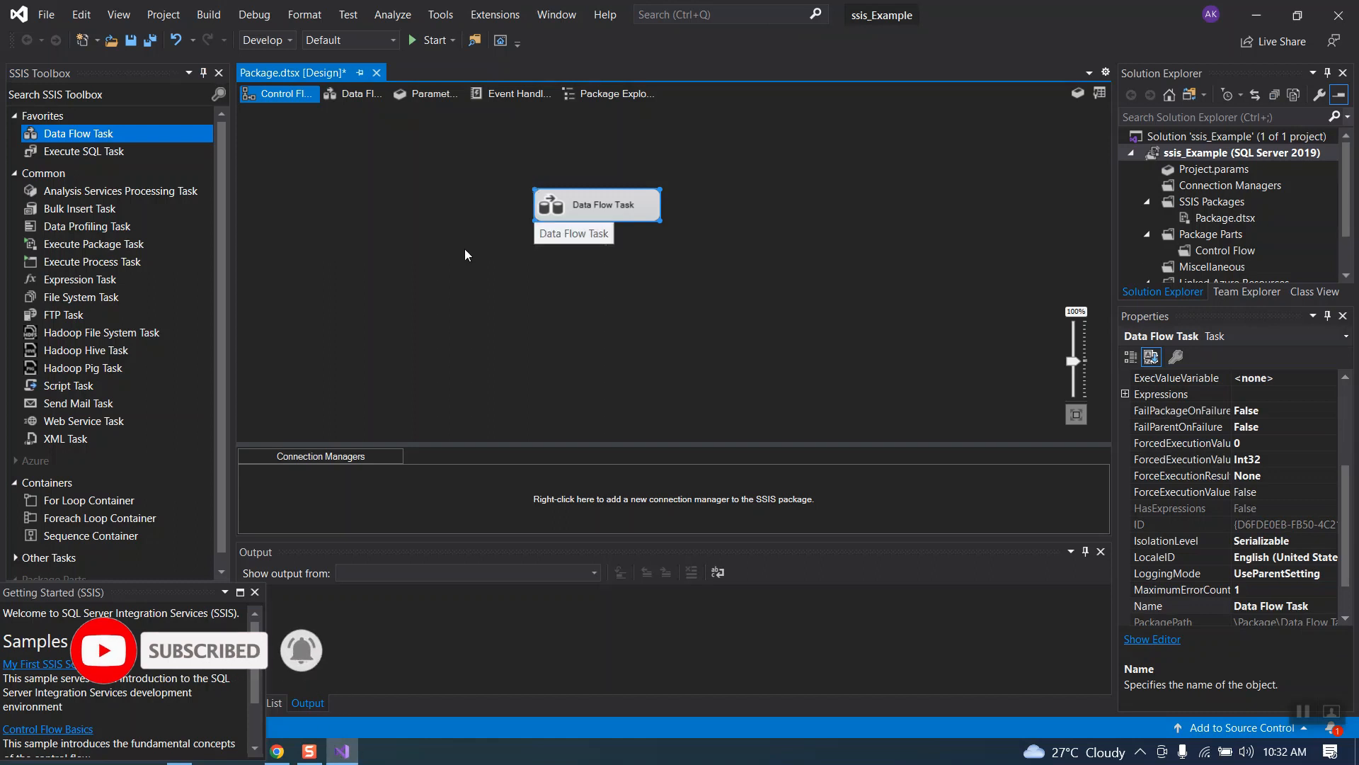
double_click(597, 206)
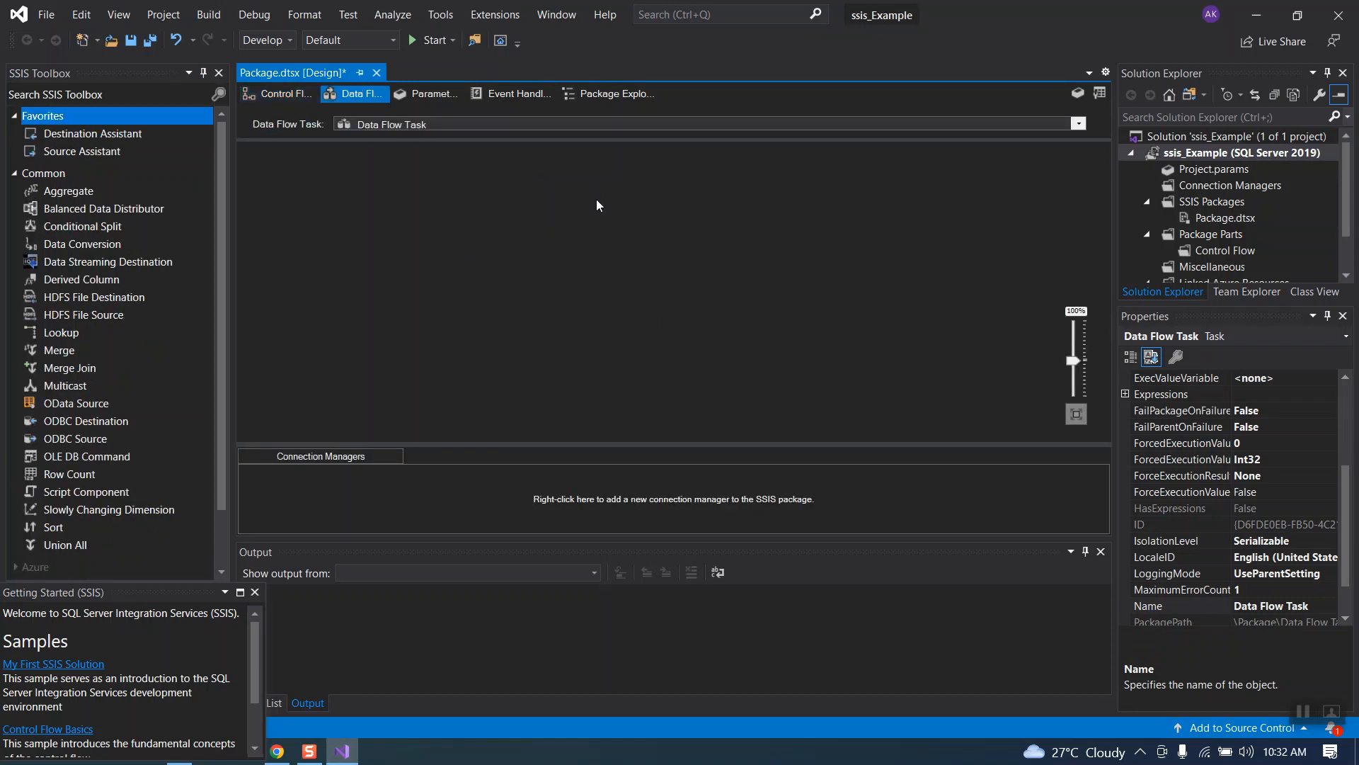
Add an Excel Source to the upper middle of the data flow canvas
click(1303, 712)
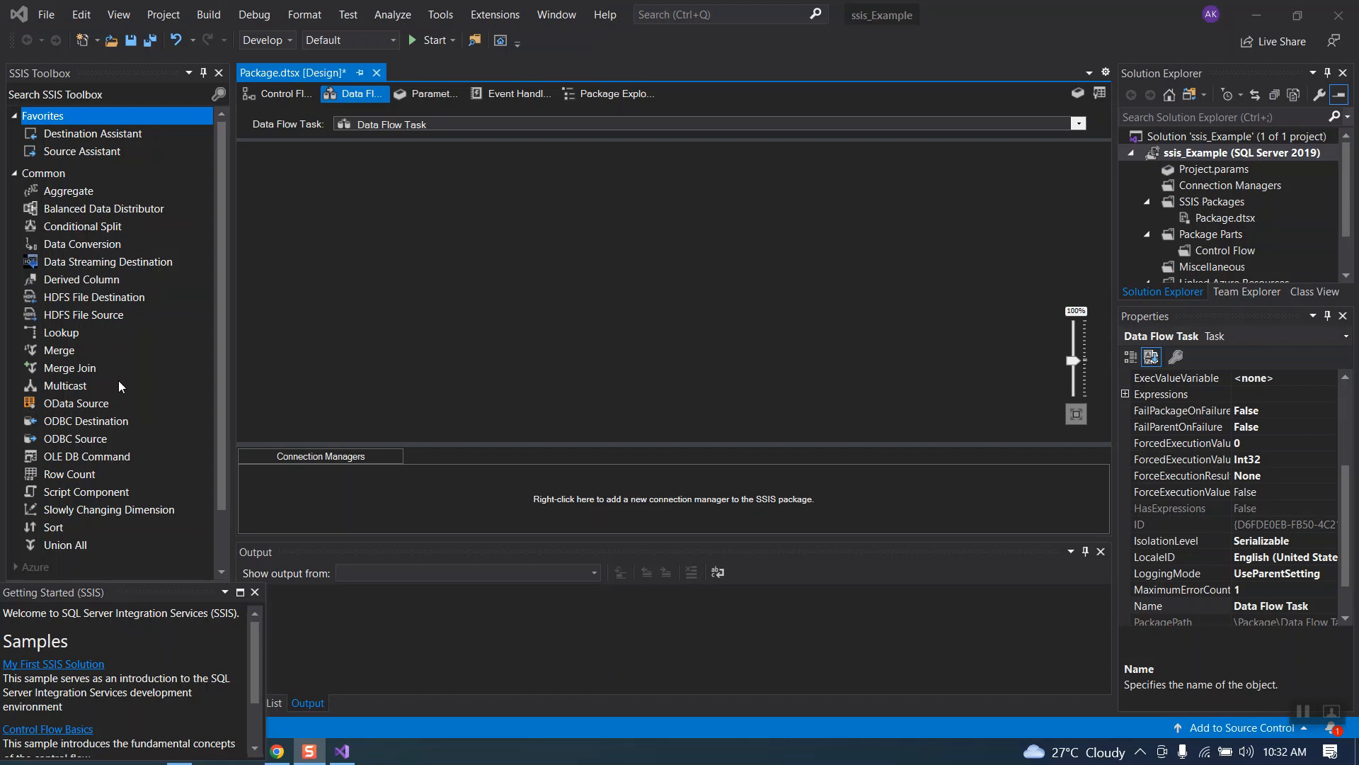
scroll(118, 386, down, 2)
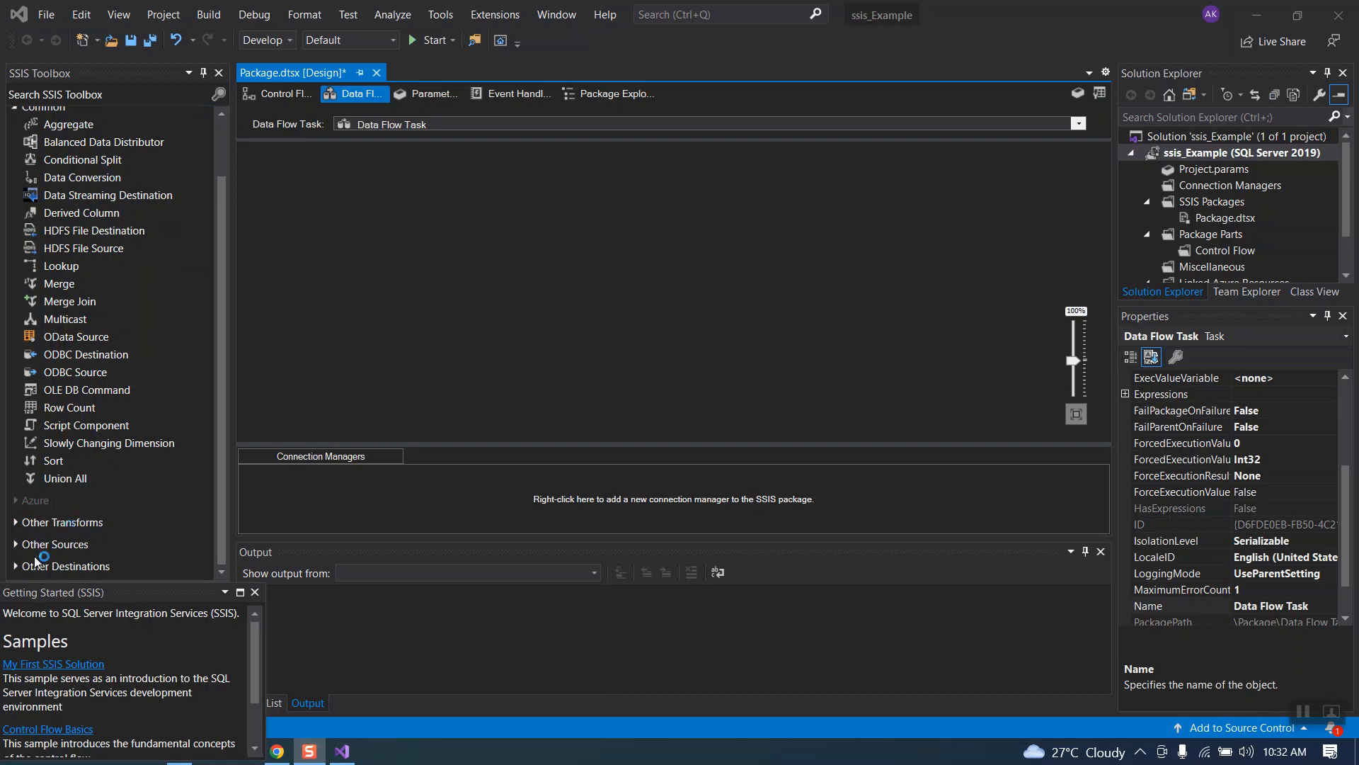
click(15, 543)
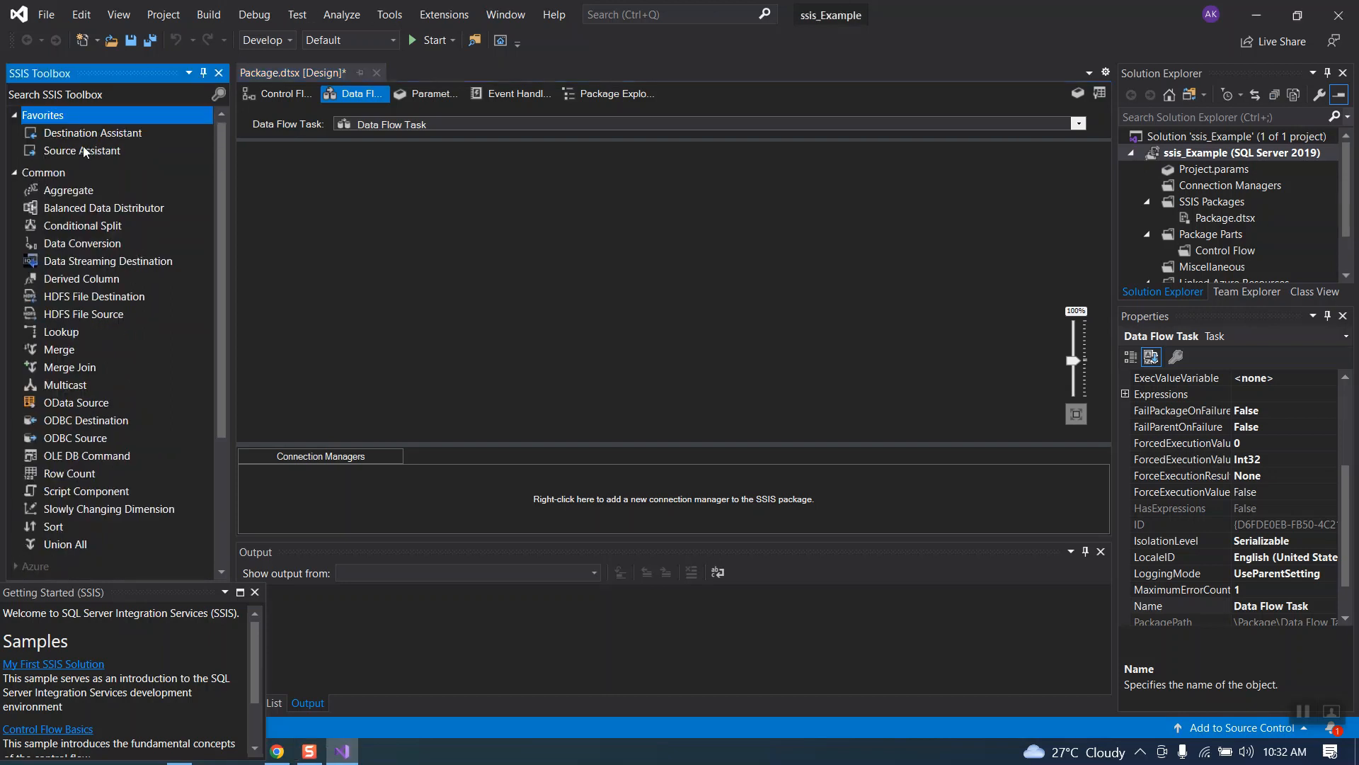
scroll(104, 418, down, 4)
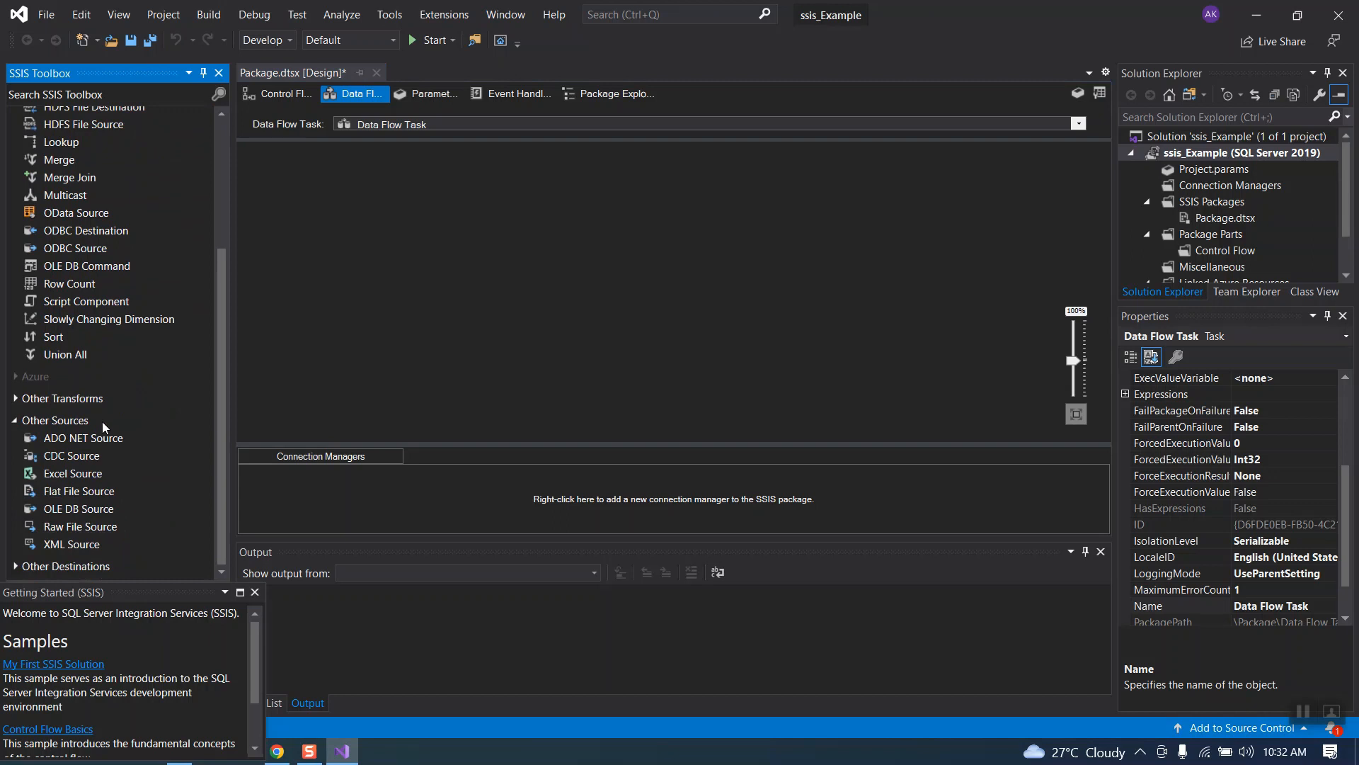
click(72, 475)
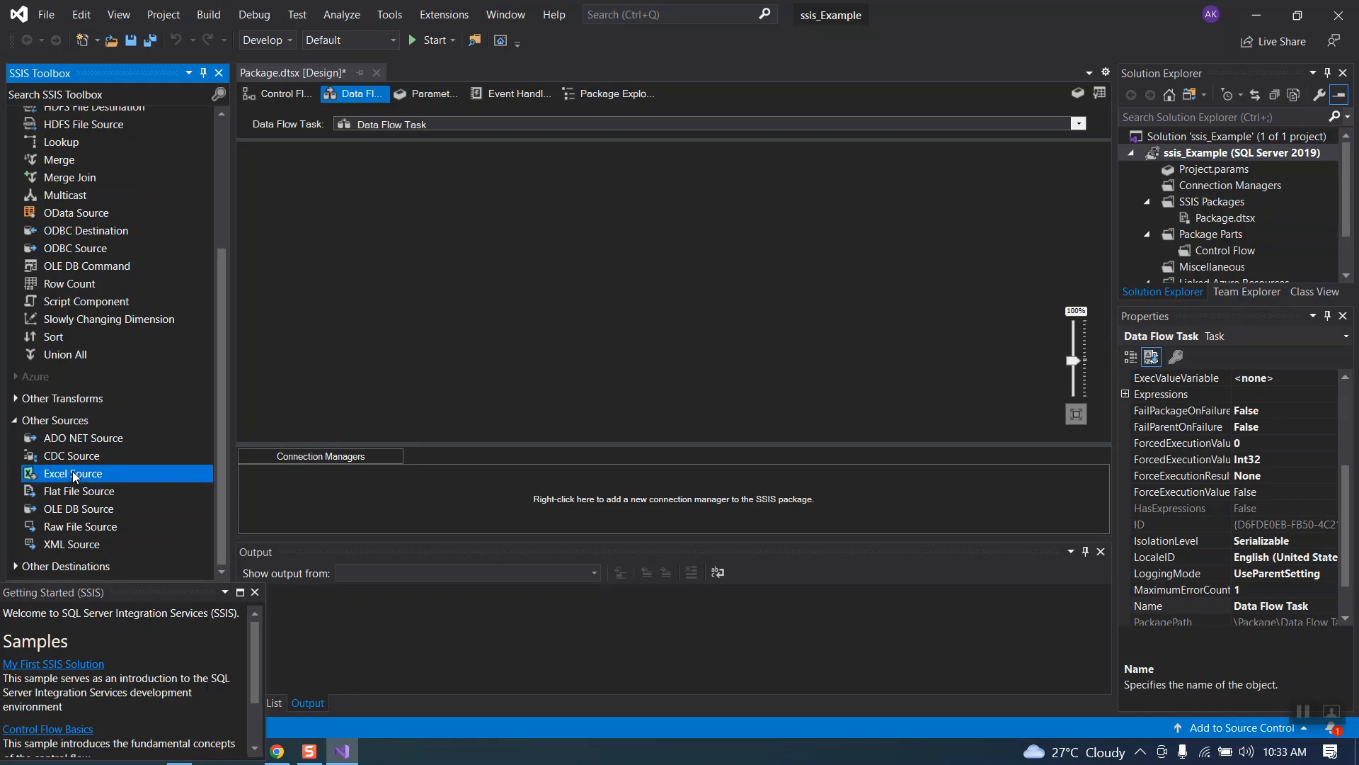
drag(73, 476, 604, 208)
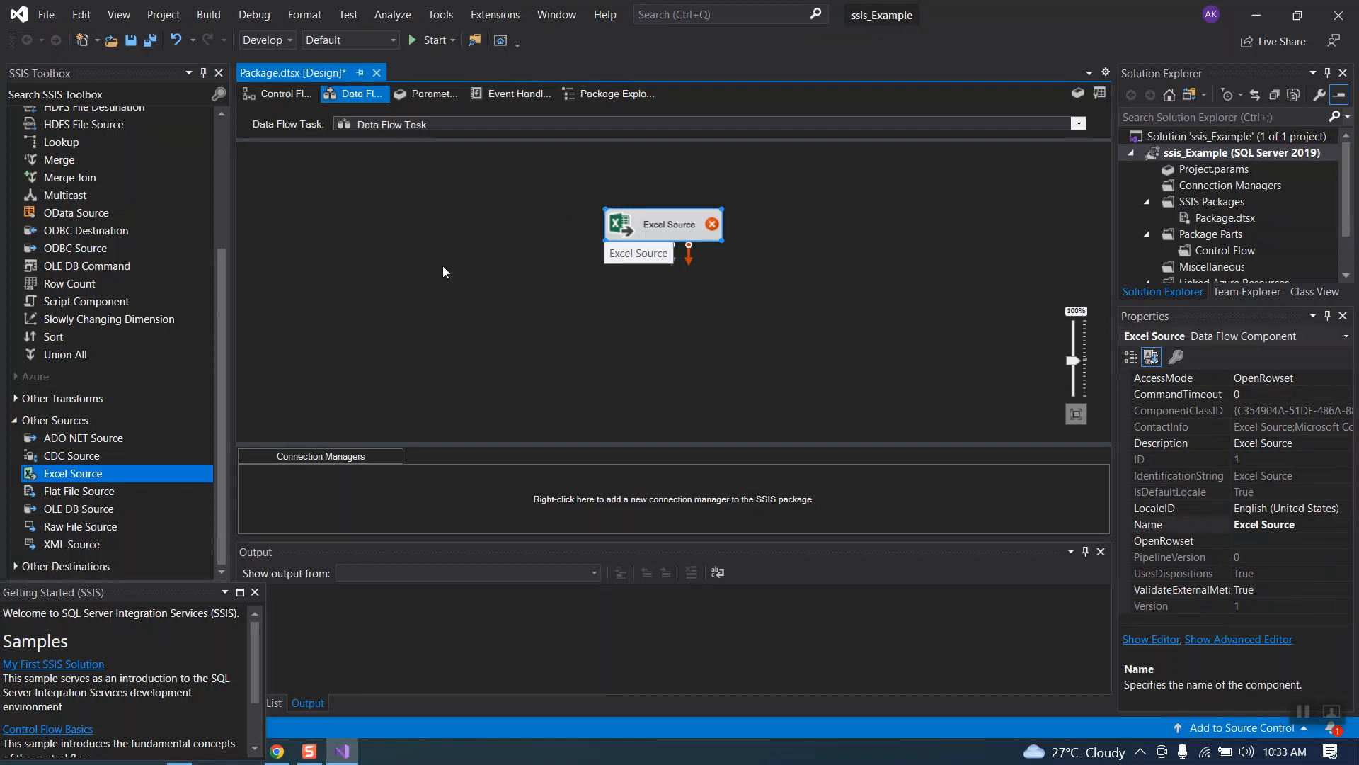
Add an OLE DB Destination to the data flow, just below the Excel Source
click(17, 567)
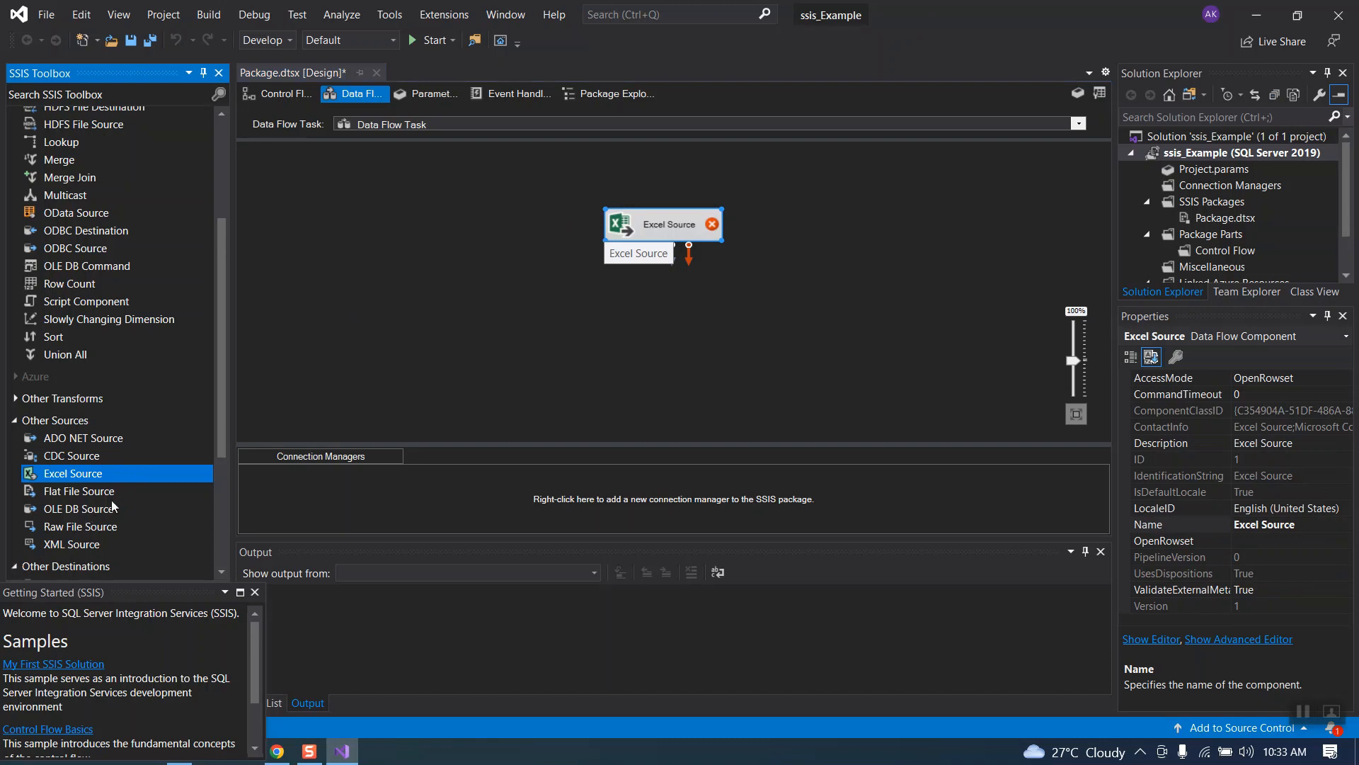
scroll(112, 503, down, 4)
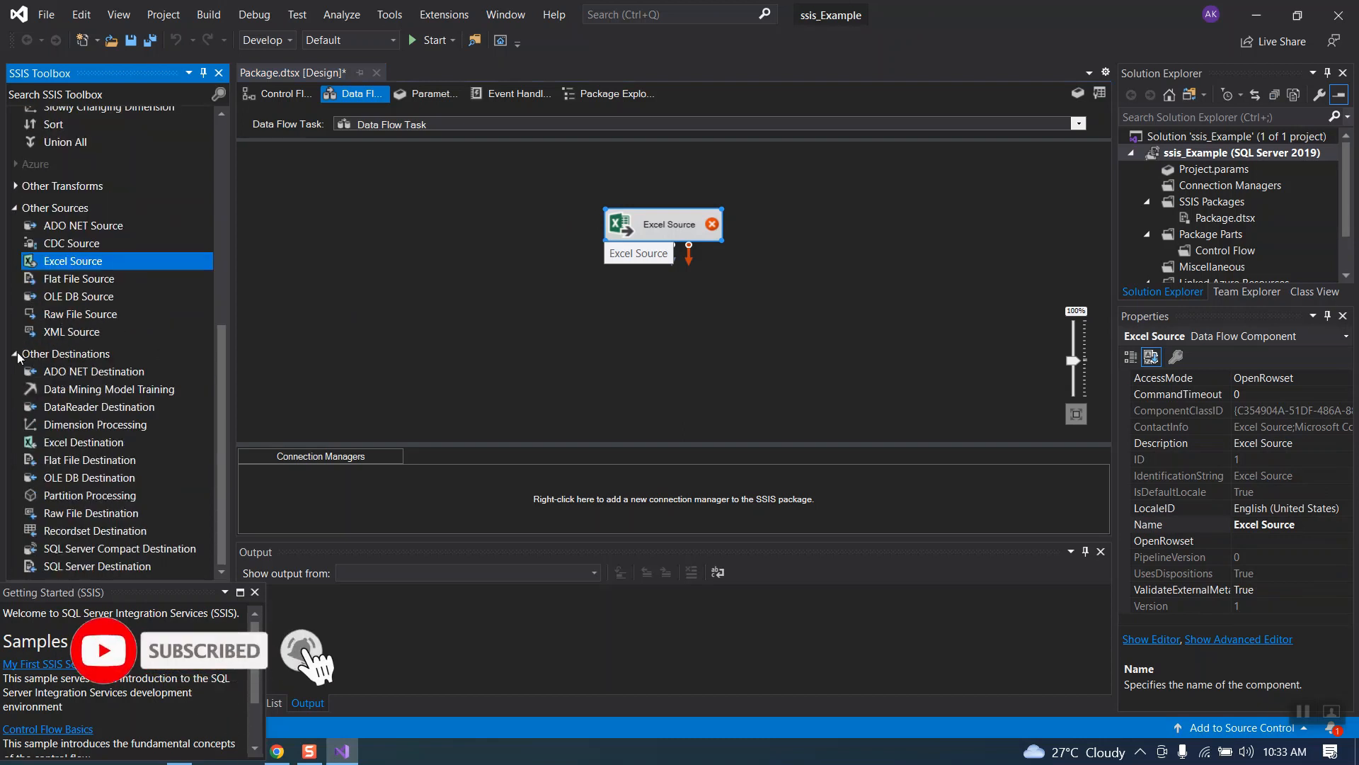
click(59, 478)
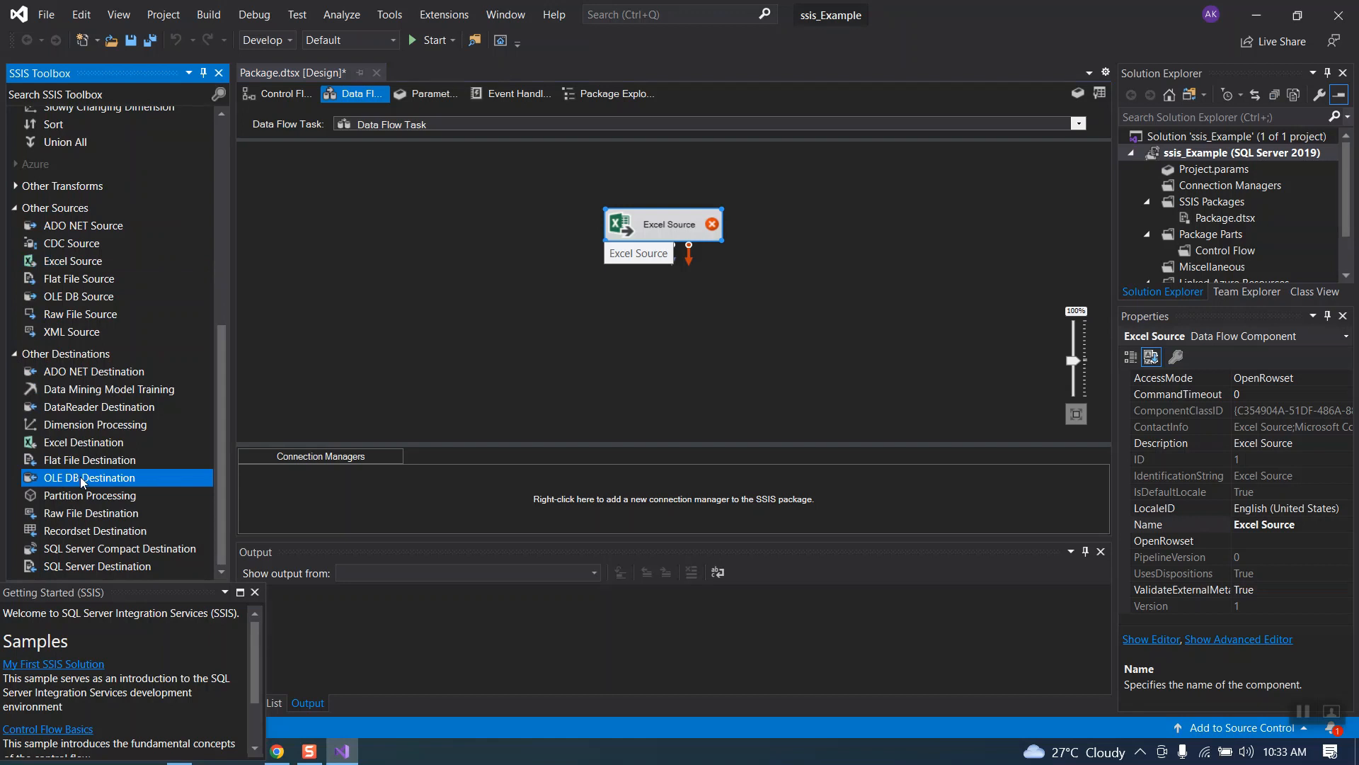
drag(81, 480, 652, 305)
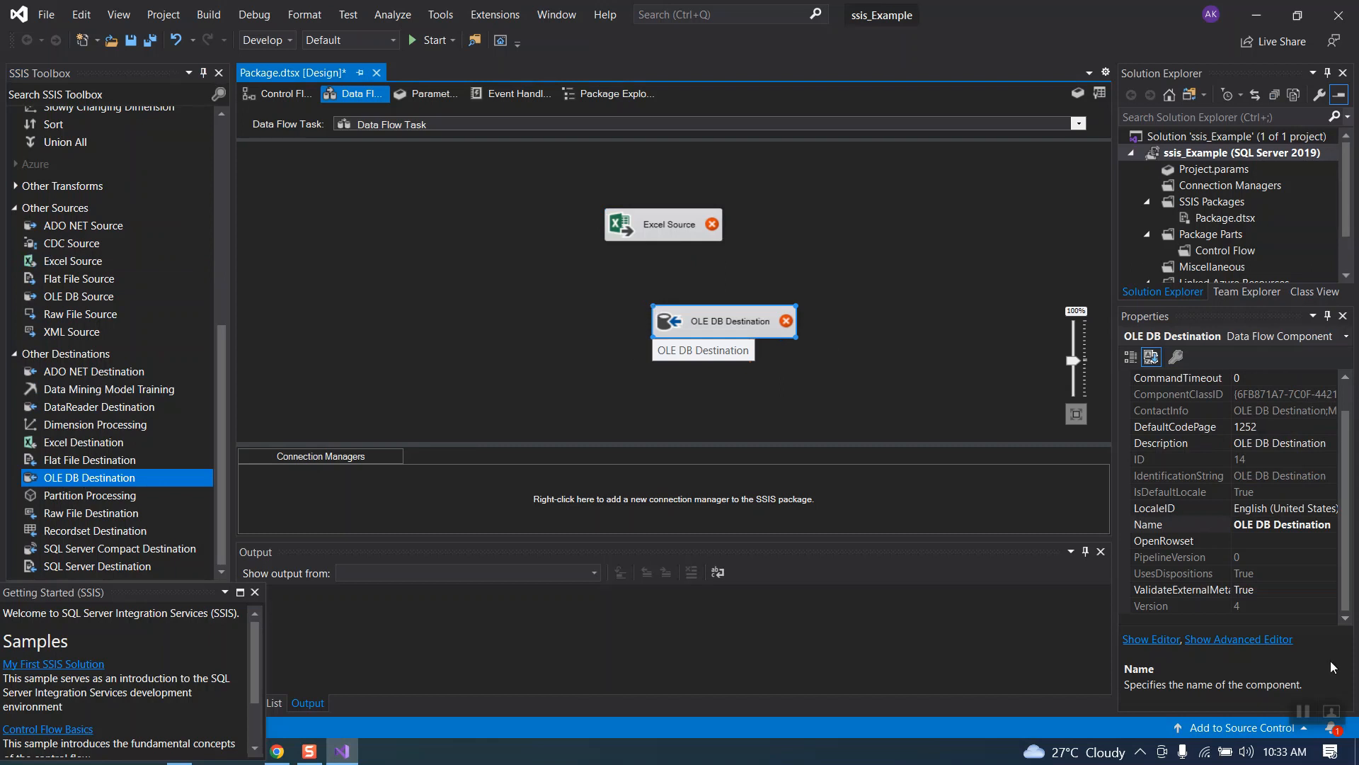
click(1304, 713)
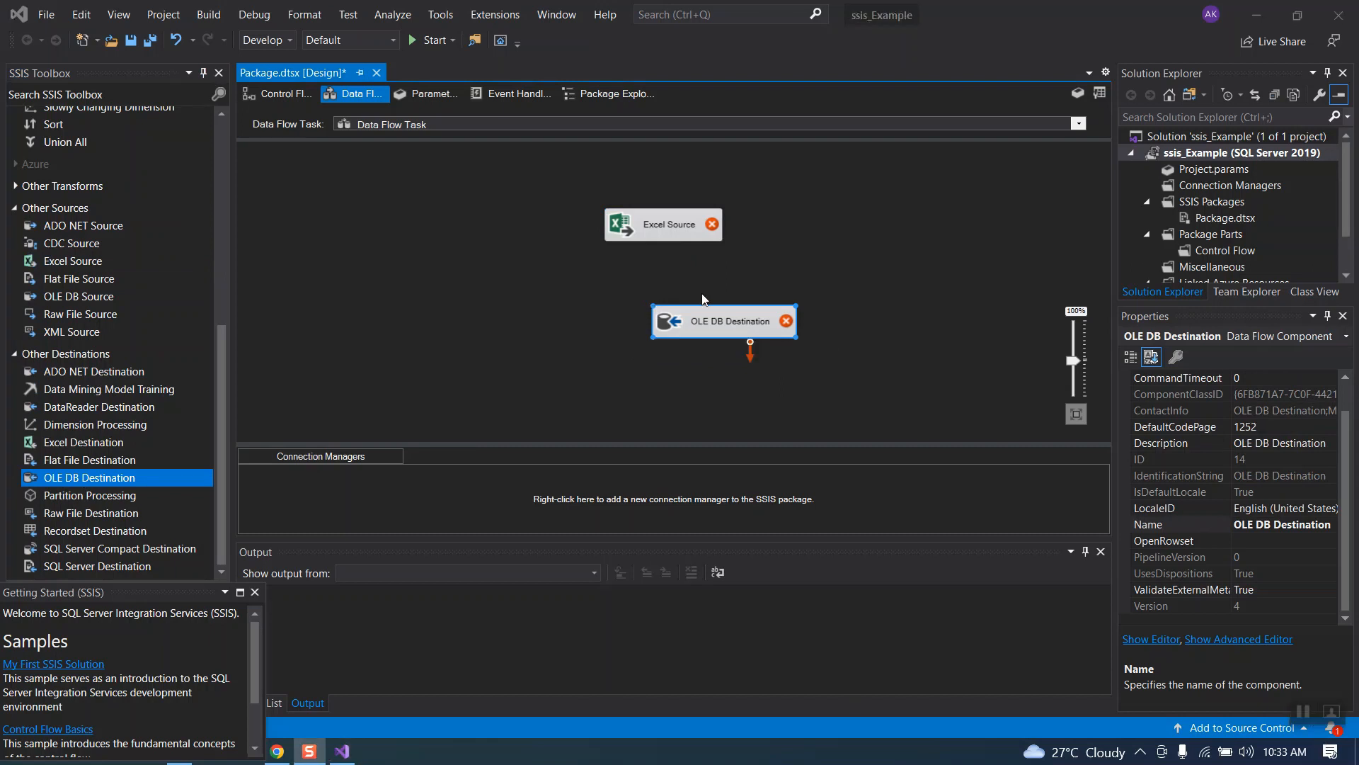
Connect the Excel Source's regular data output to the OLE DB Destination
click(684, 236)
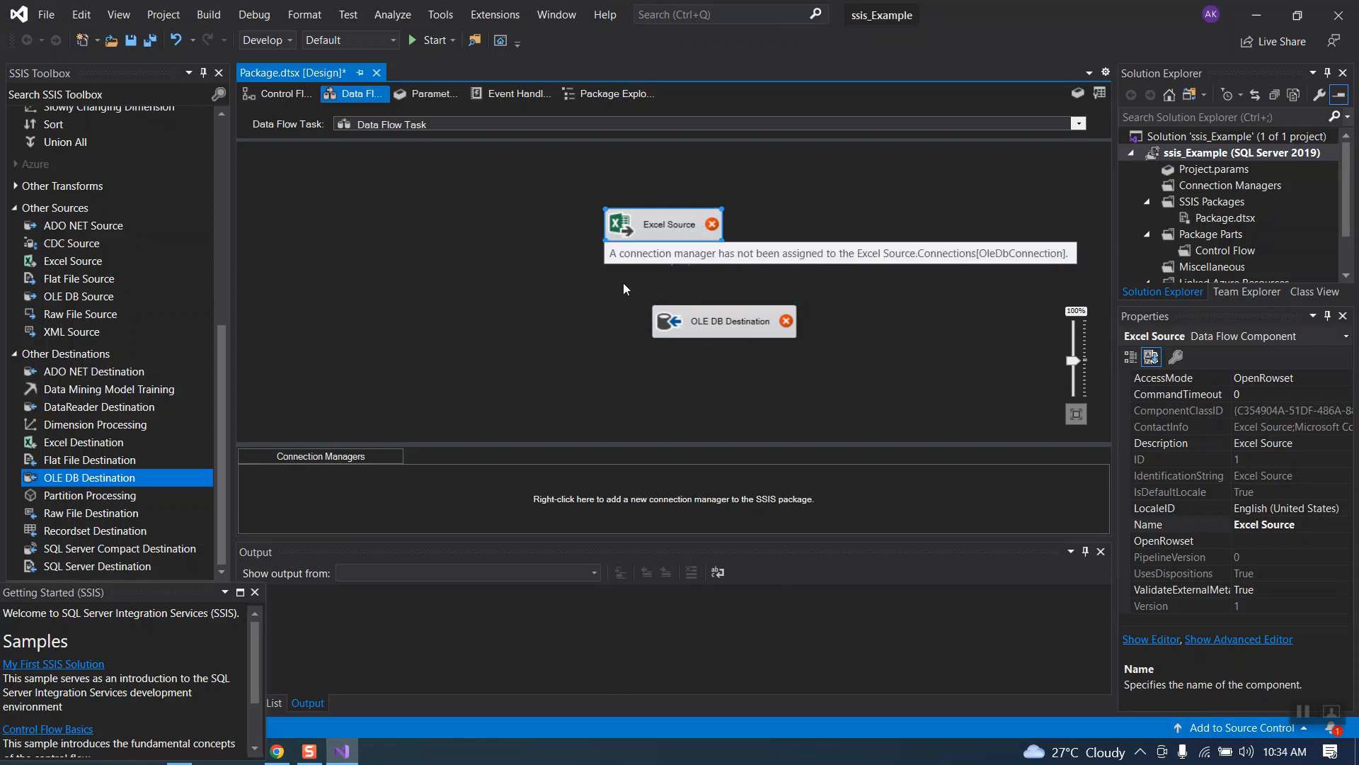
click(522, 383)
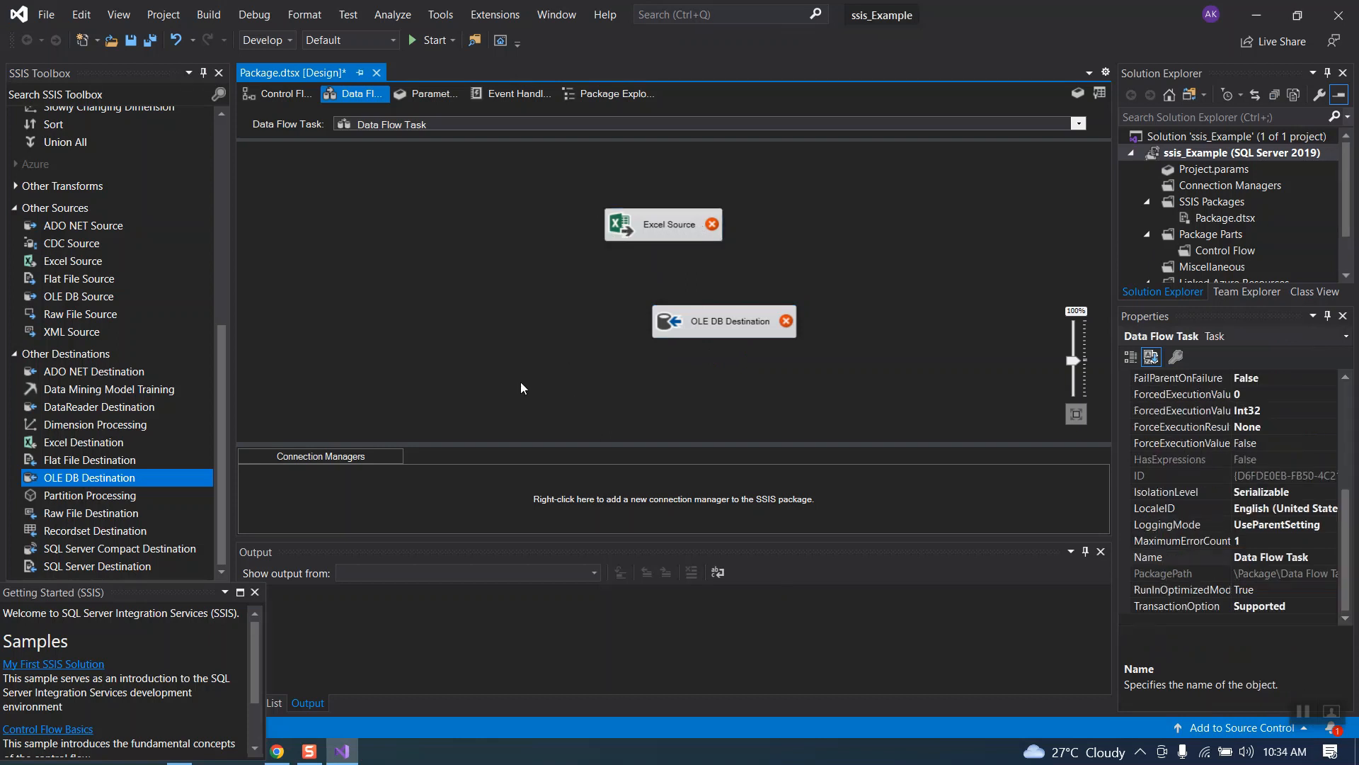
click(652, 227)
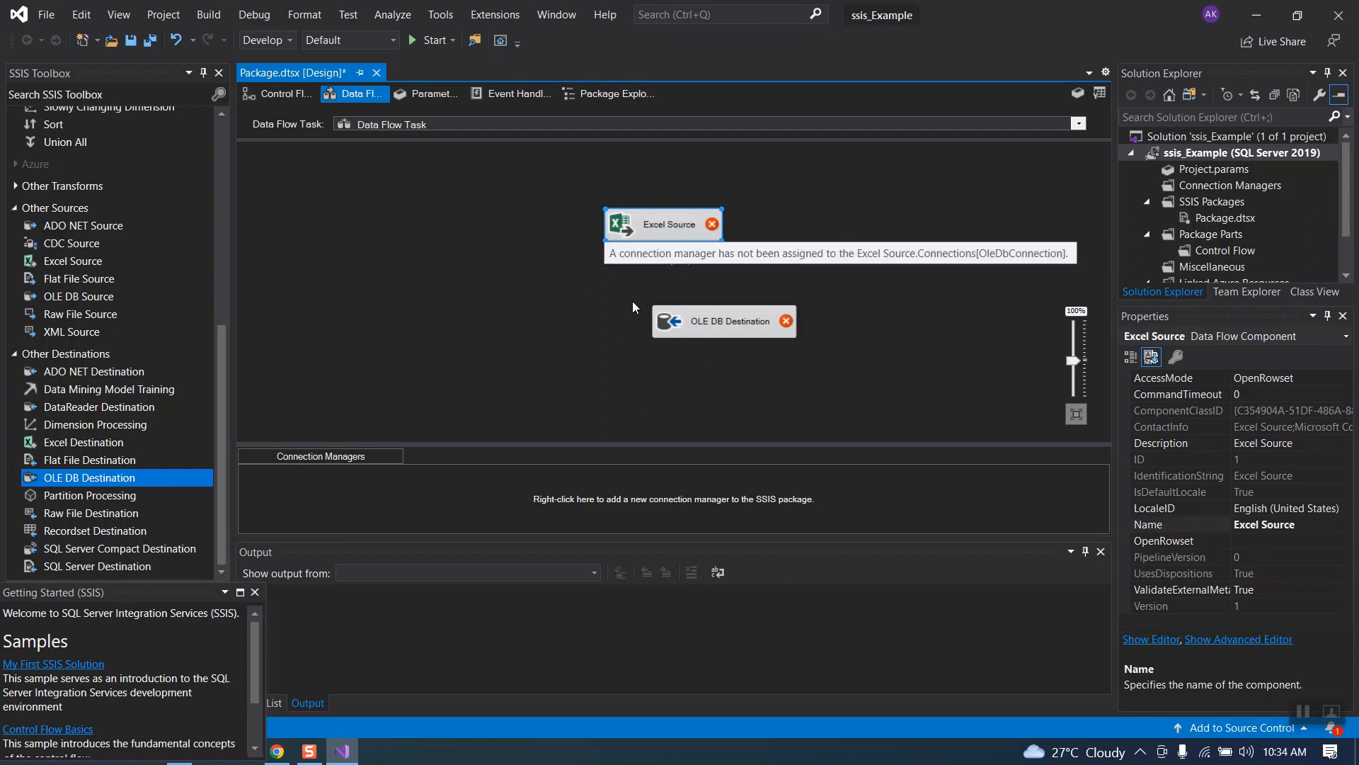
click(715, 290)
click(663, 225)
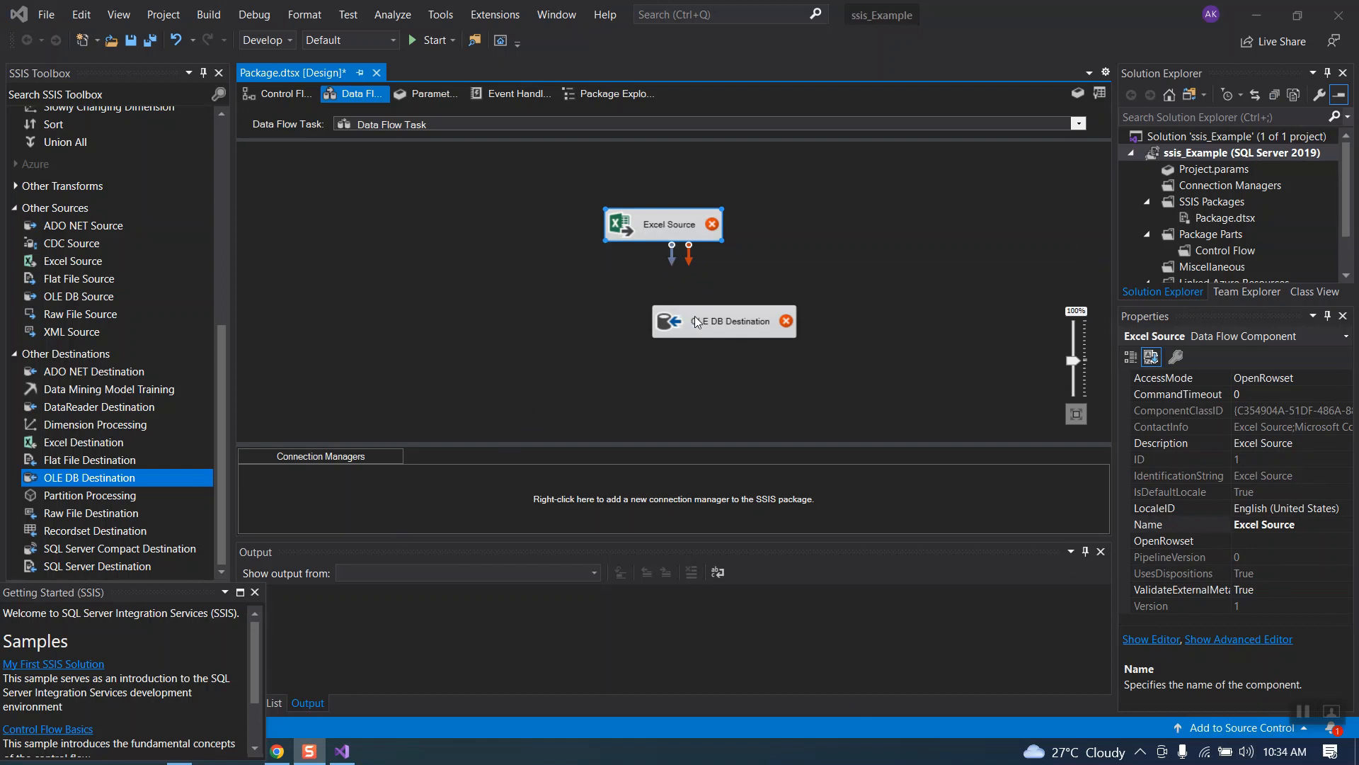
drag(670, 255, 682, 307)
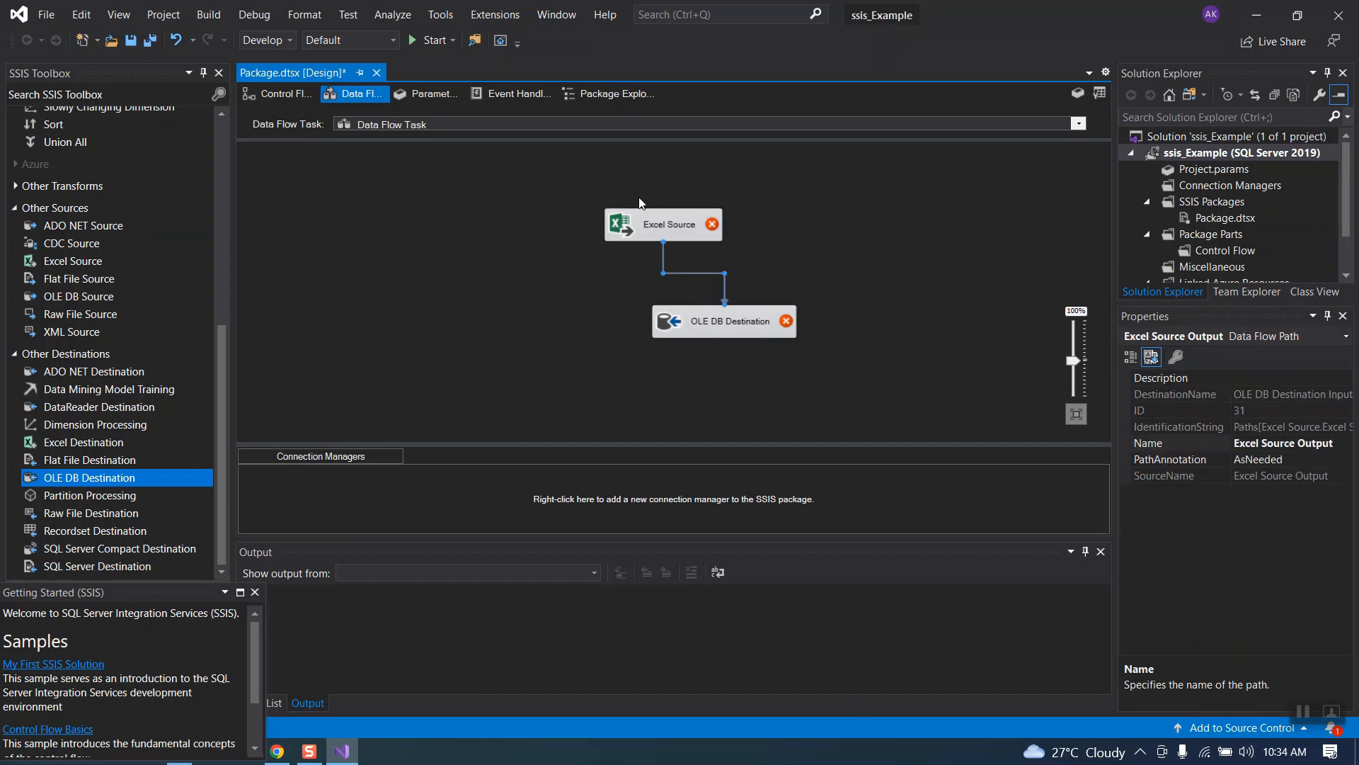
Give the Excel Source a new Excel connection to Product.xlsx in the ssis folder and select Sheet1$ as its sheet
click(642, 221)
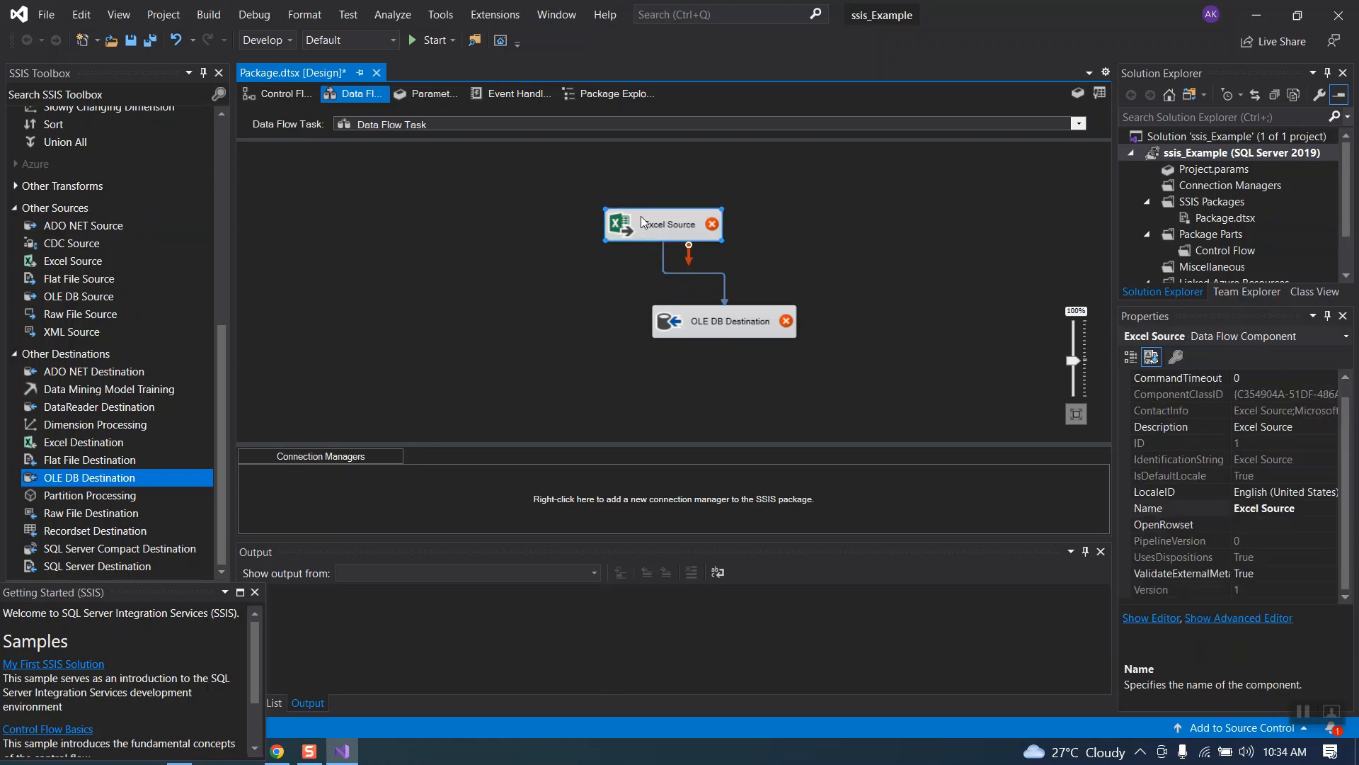
double_click(641, 220)
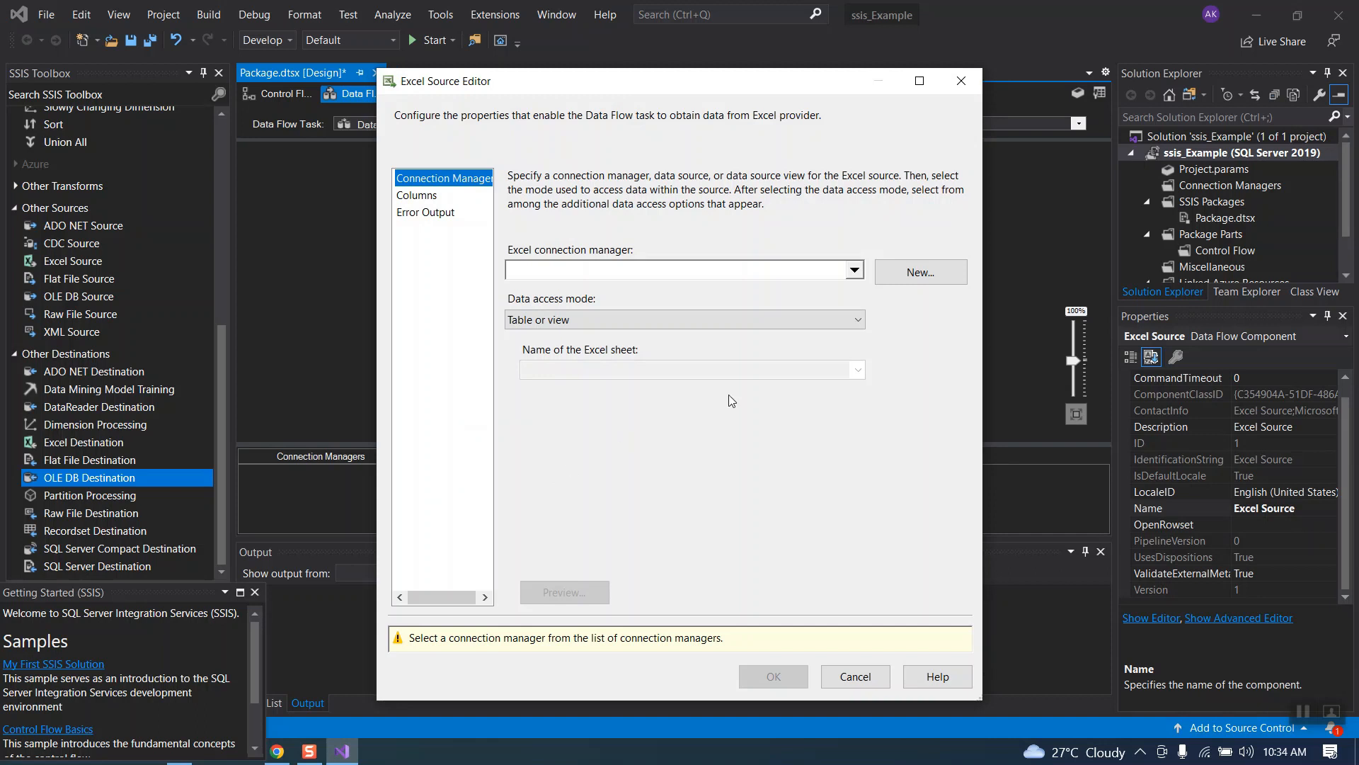
click(903, 270)
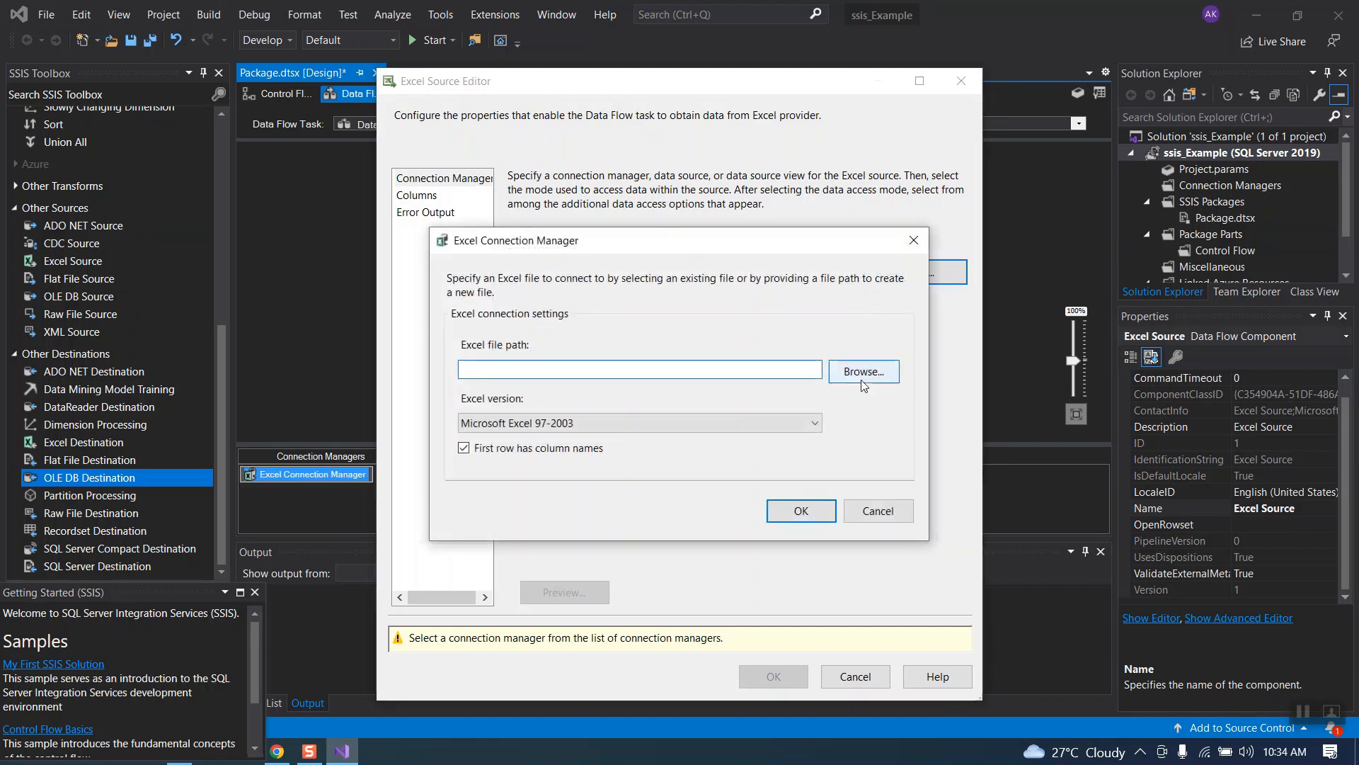
click(864, 372)
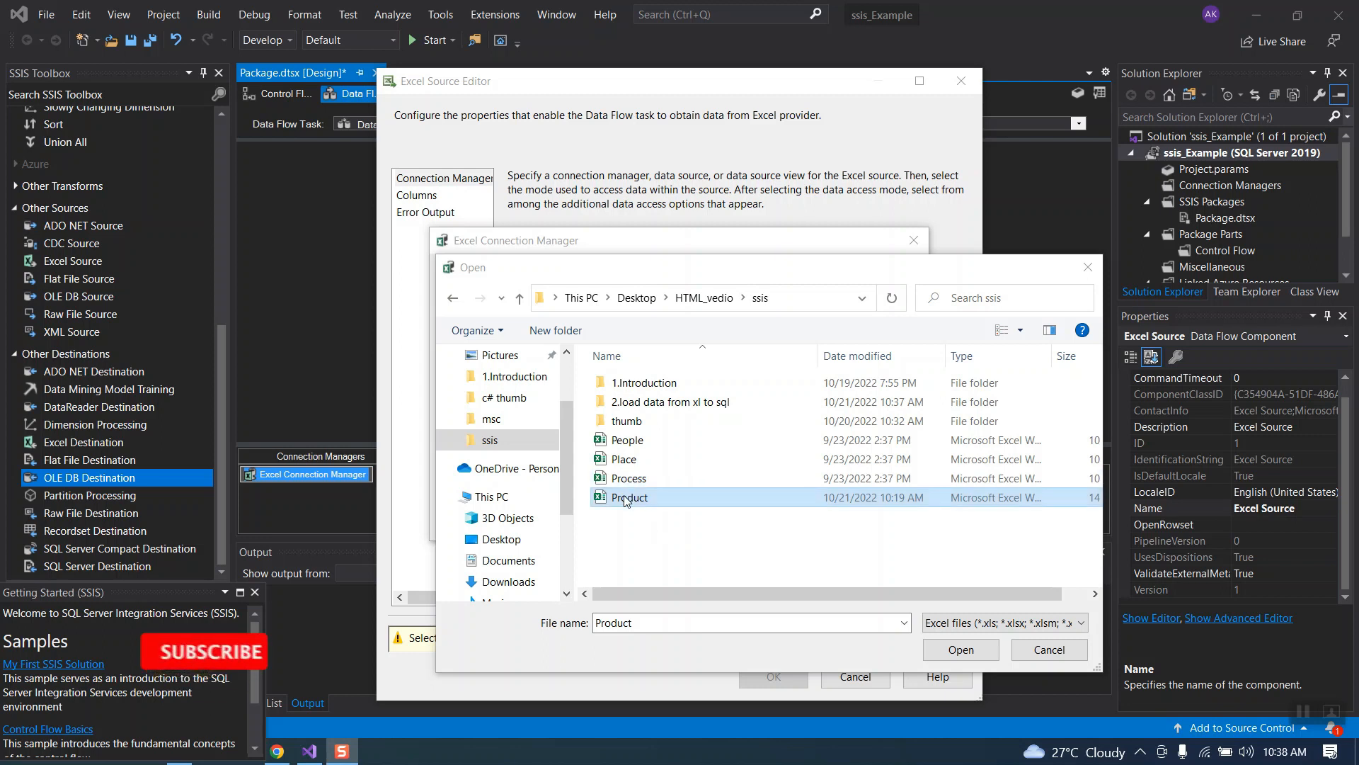
click(961, 650)
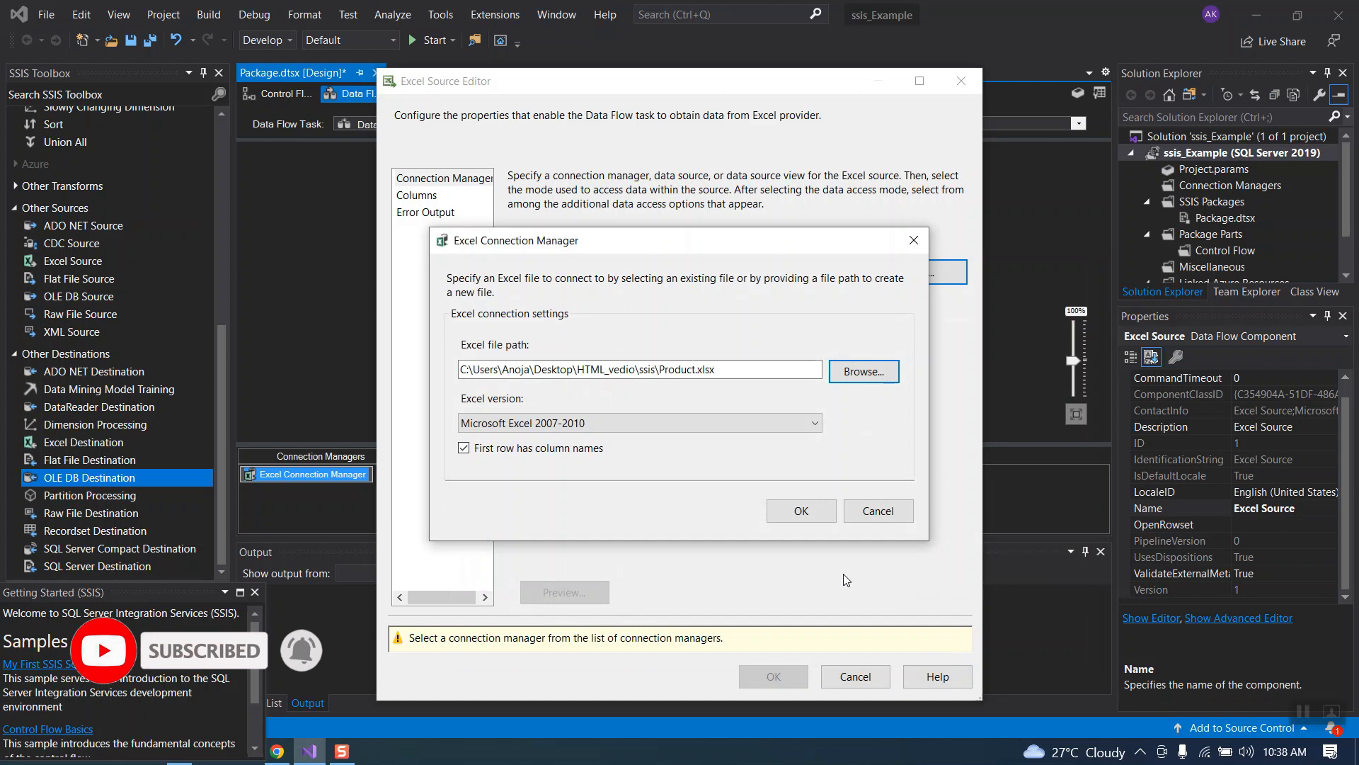
click(811, 510)
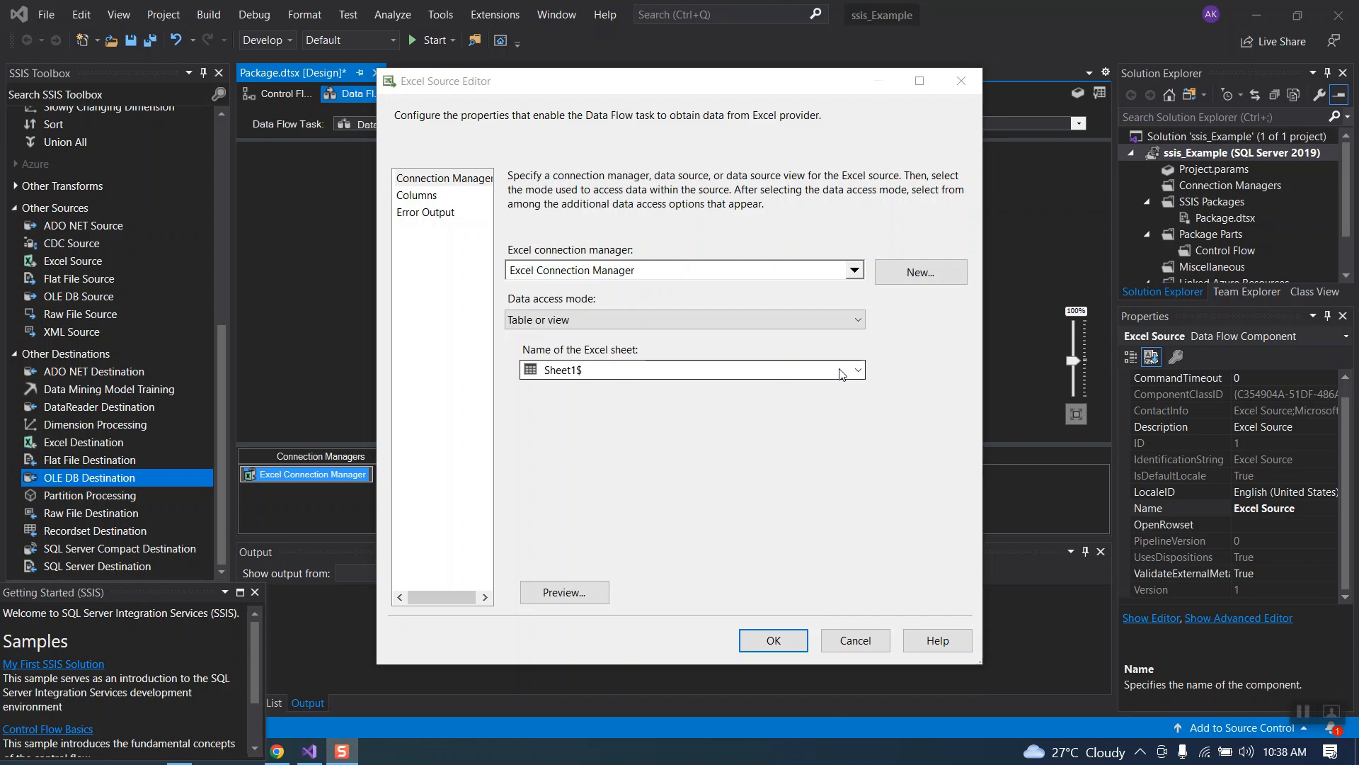
click(858, 373)
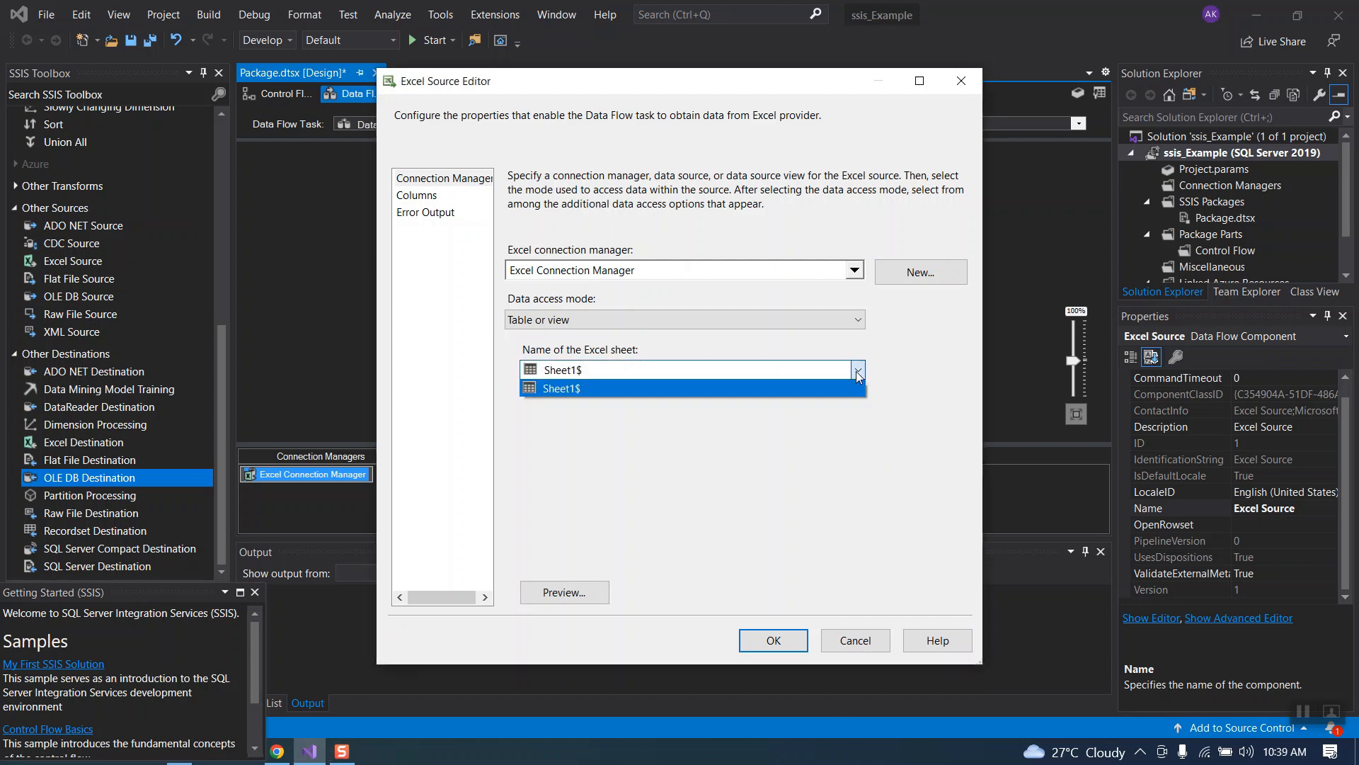
click(561, 388)
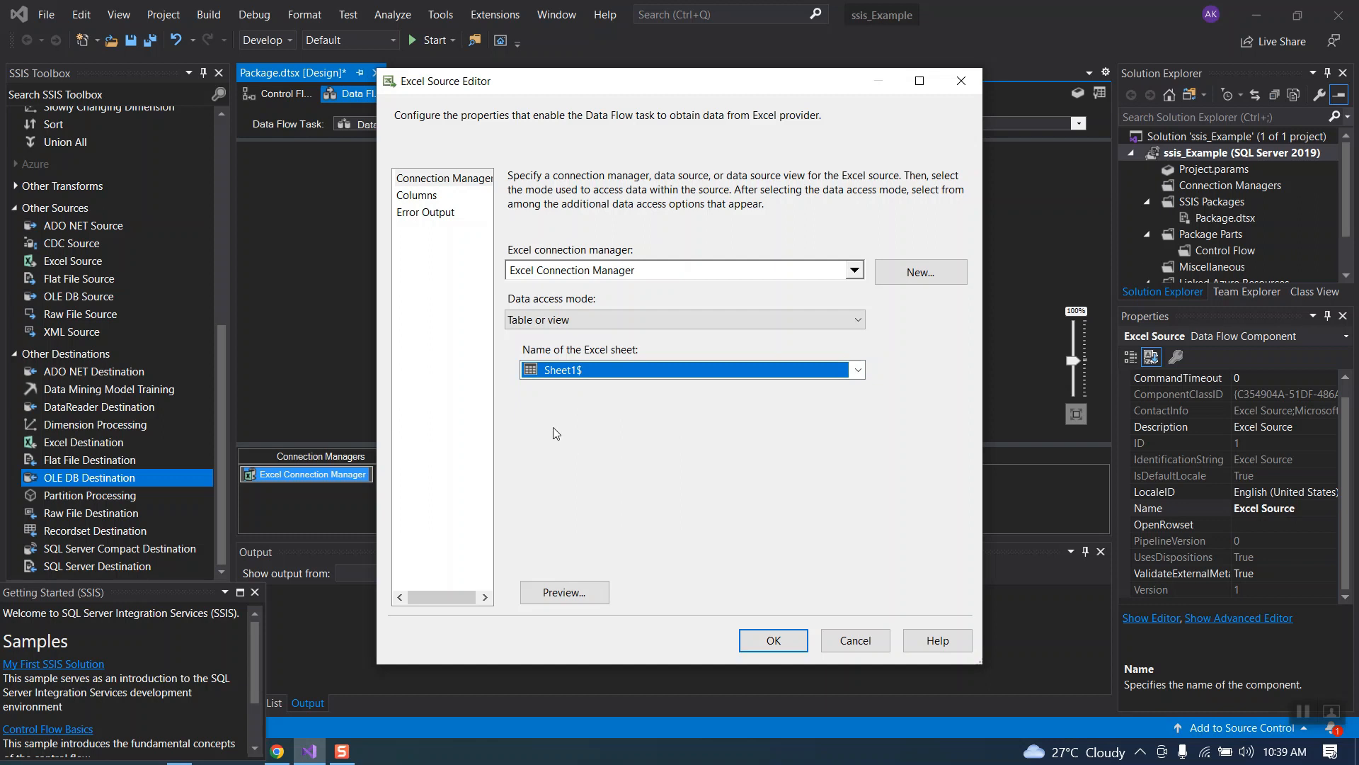
Review the Excel Source's columns, error output and data preview, and accept the source settings
click(430, 196)
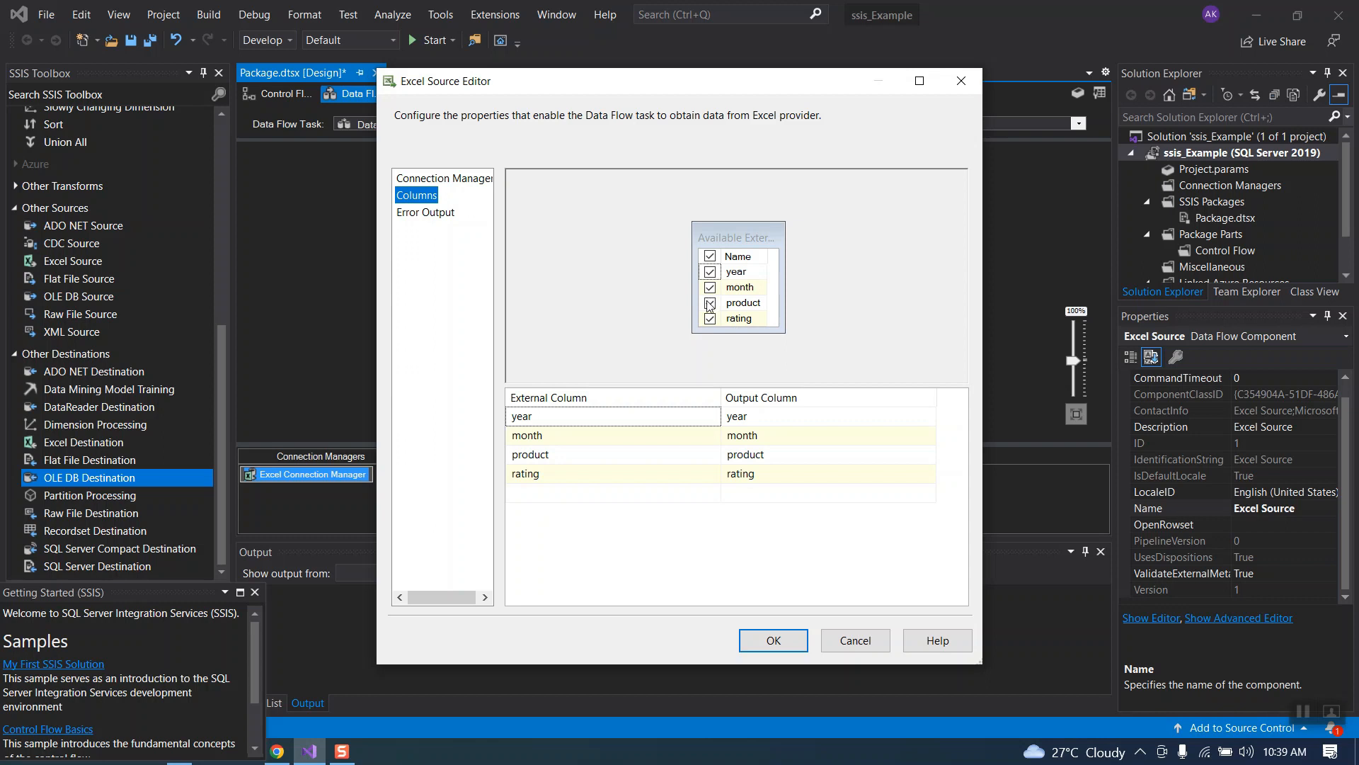
click(439, 214)
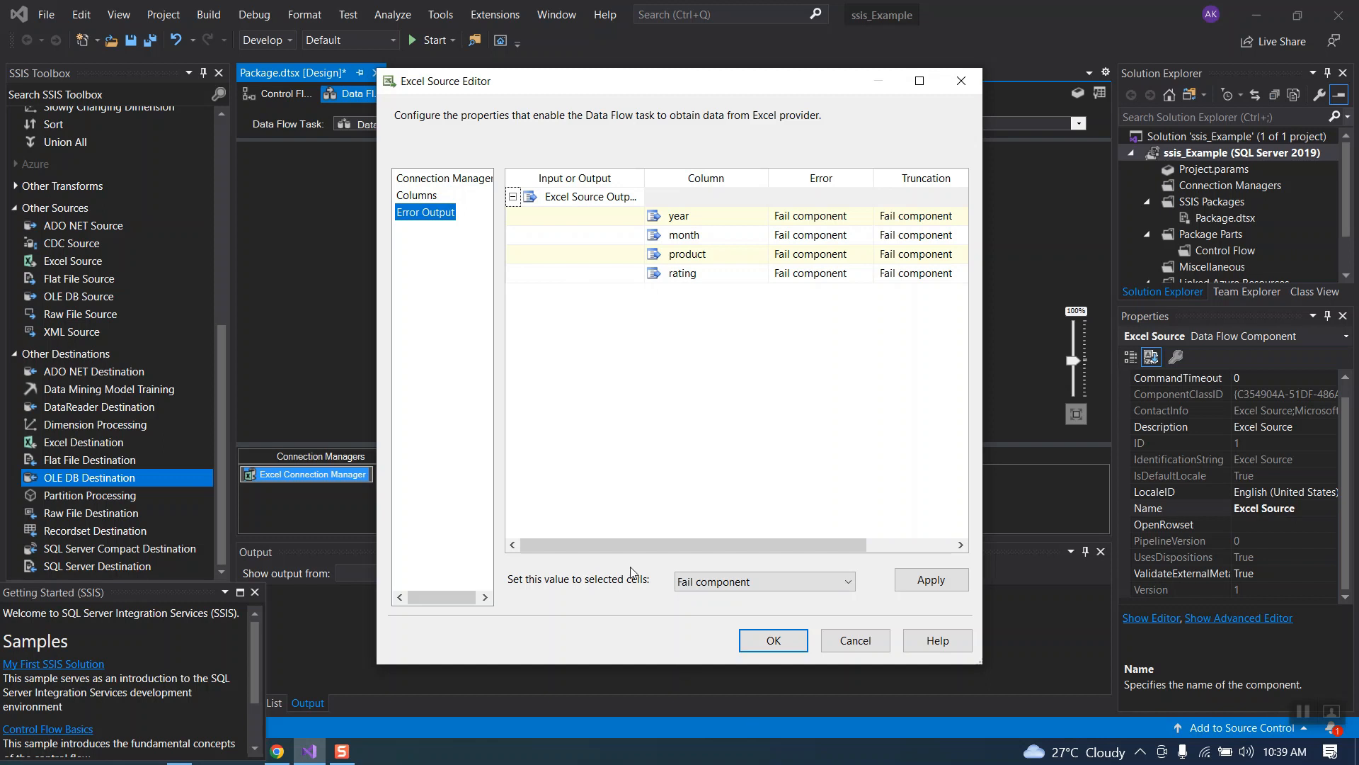
click(441, 180)
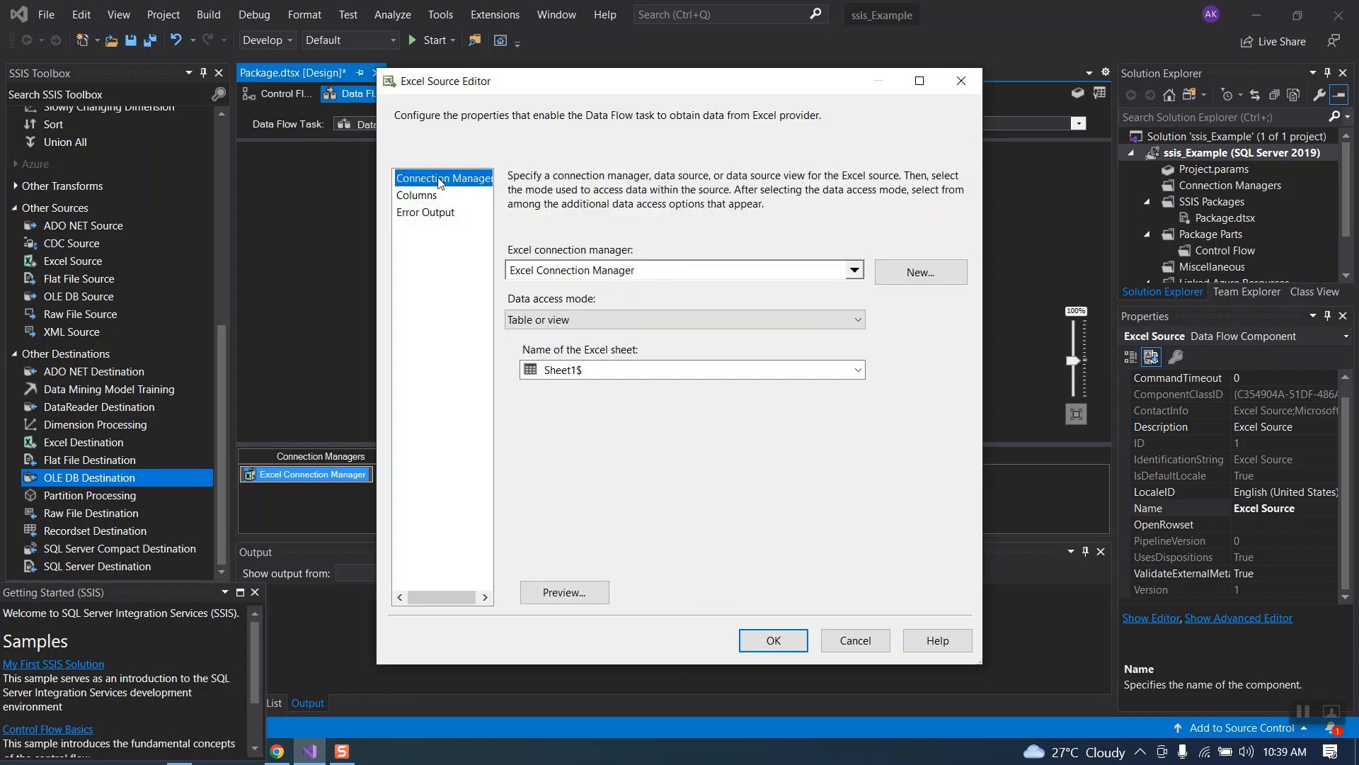
click(549, 595)
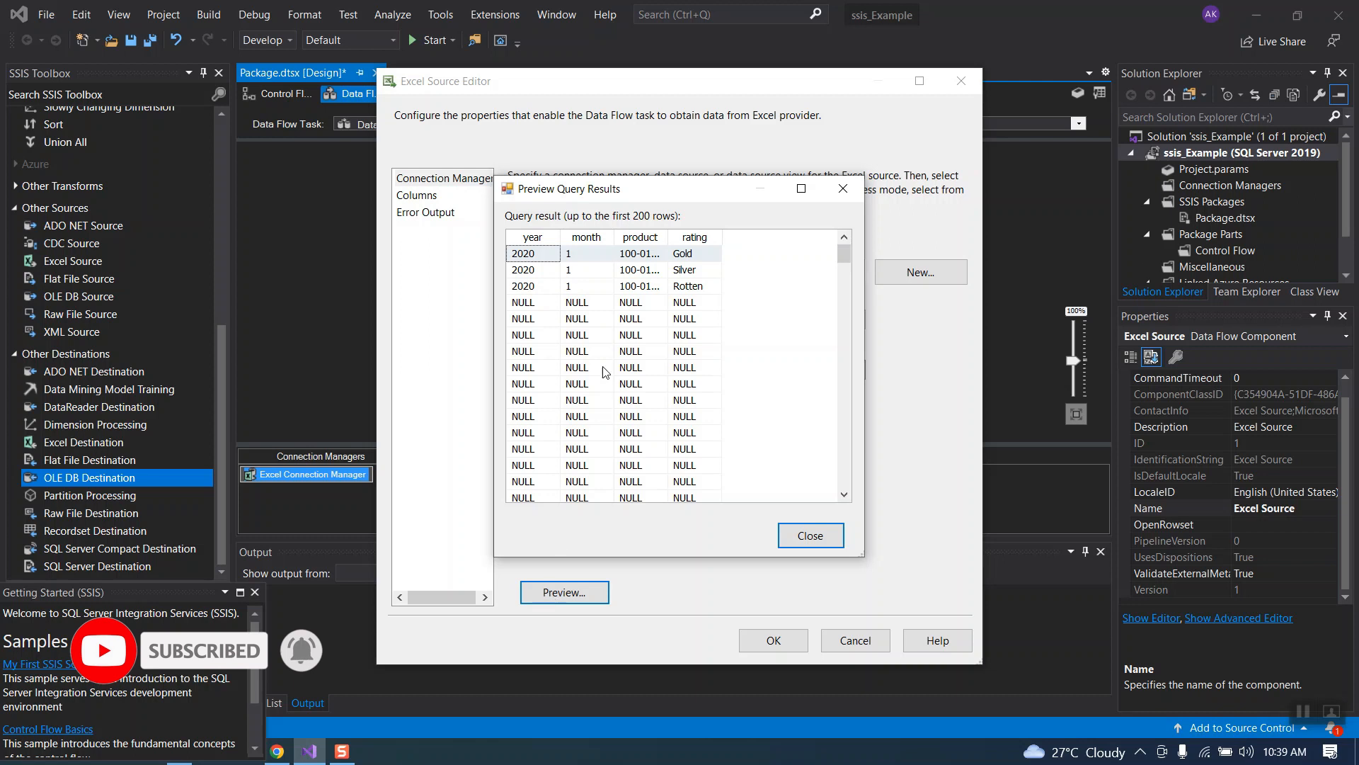
click(818, 532)
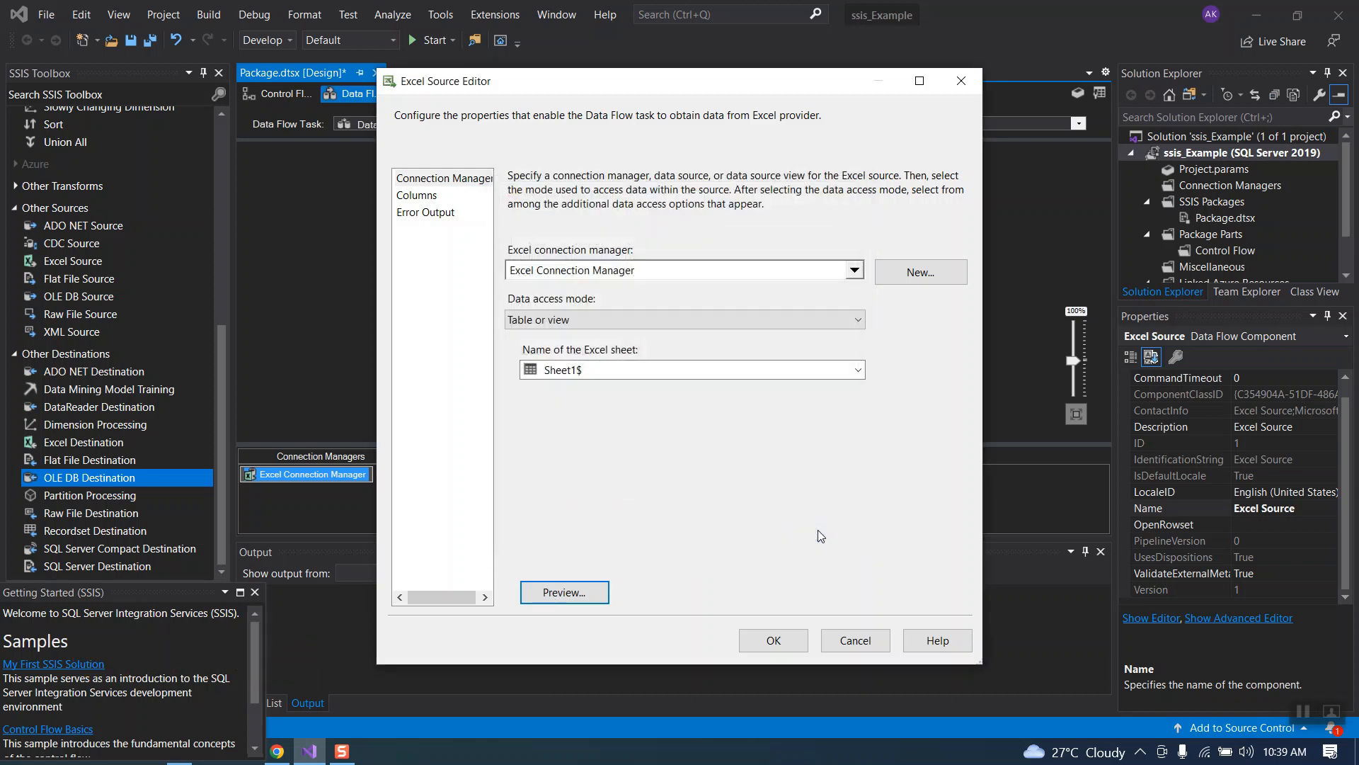
click(773, 640)
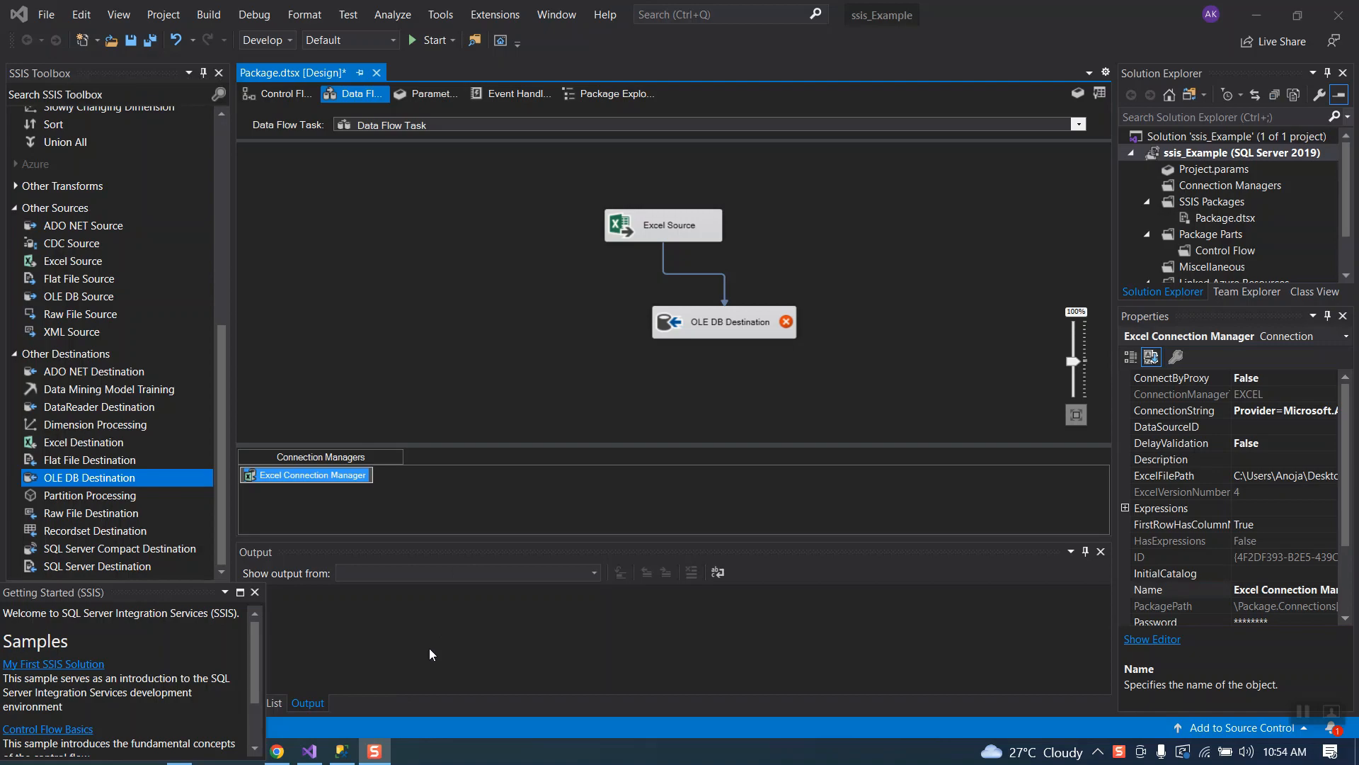
Switch to SQL Server Management Studio and create a new database named SSIS
click(342, 751)
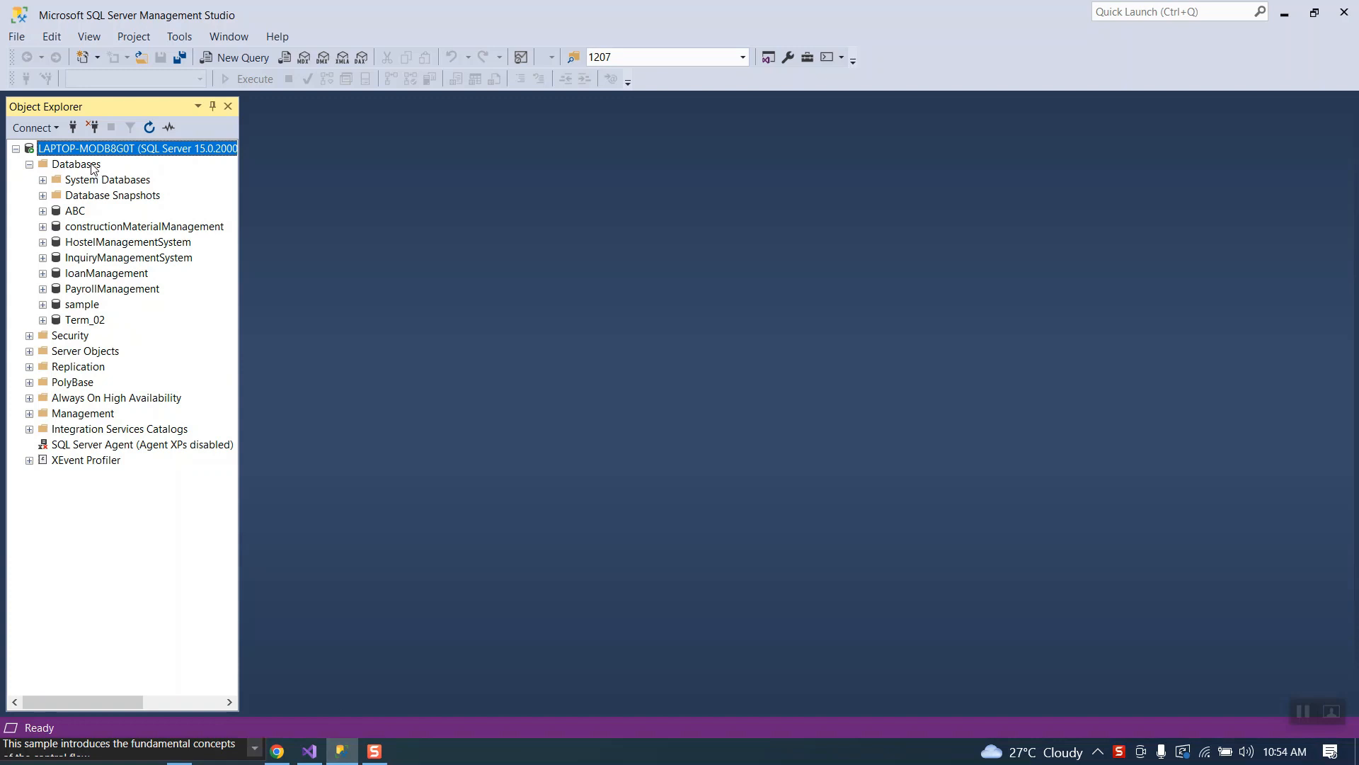
click(77, 165)
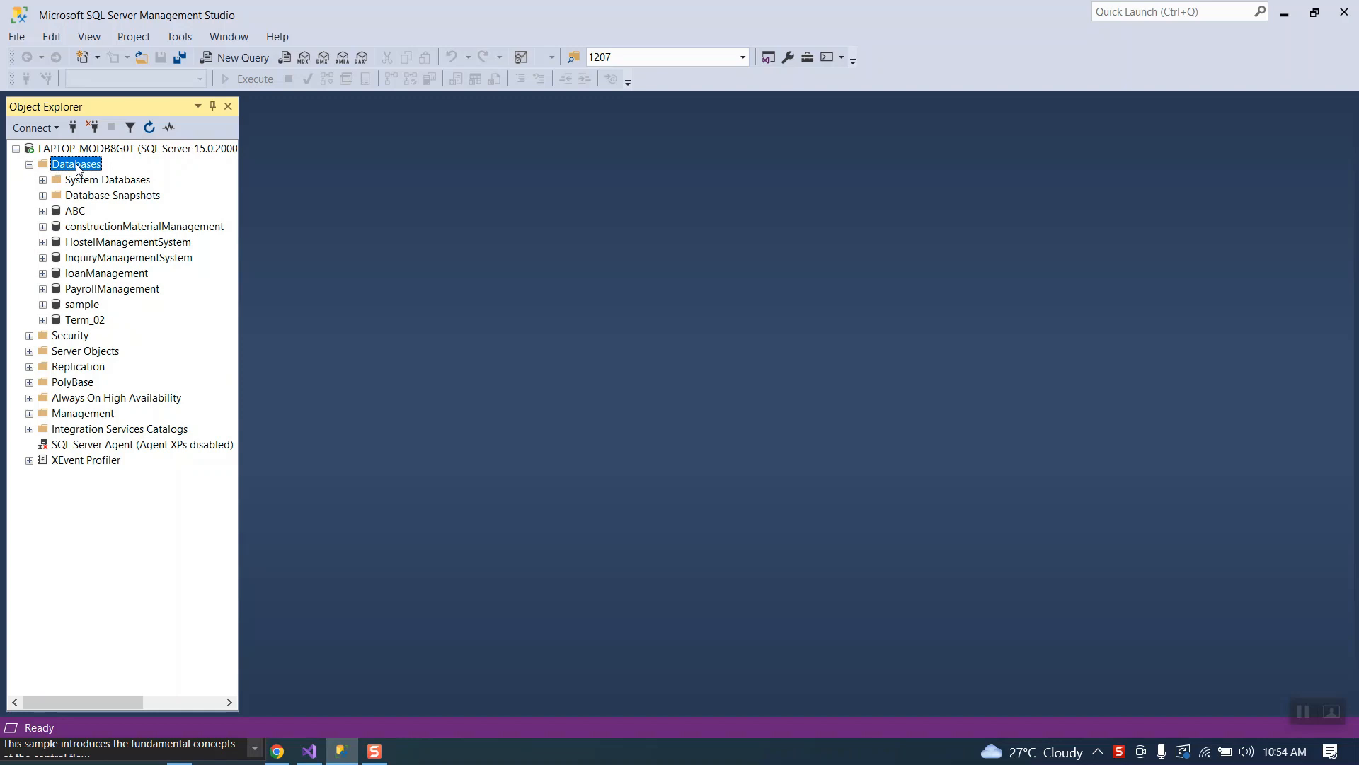
right_click(77, 168)
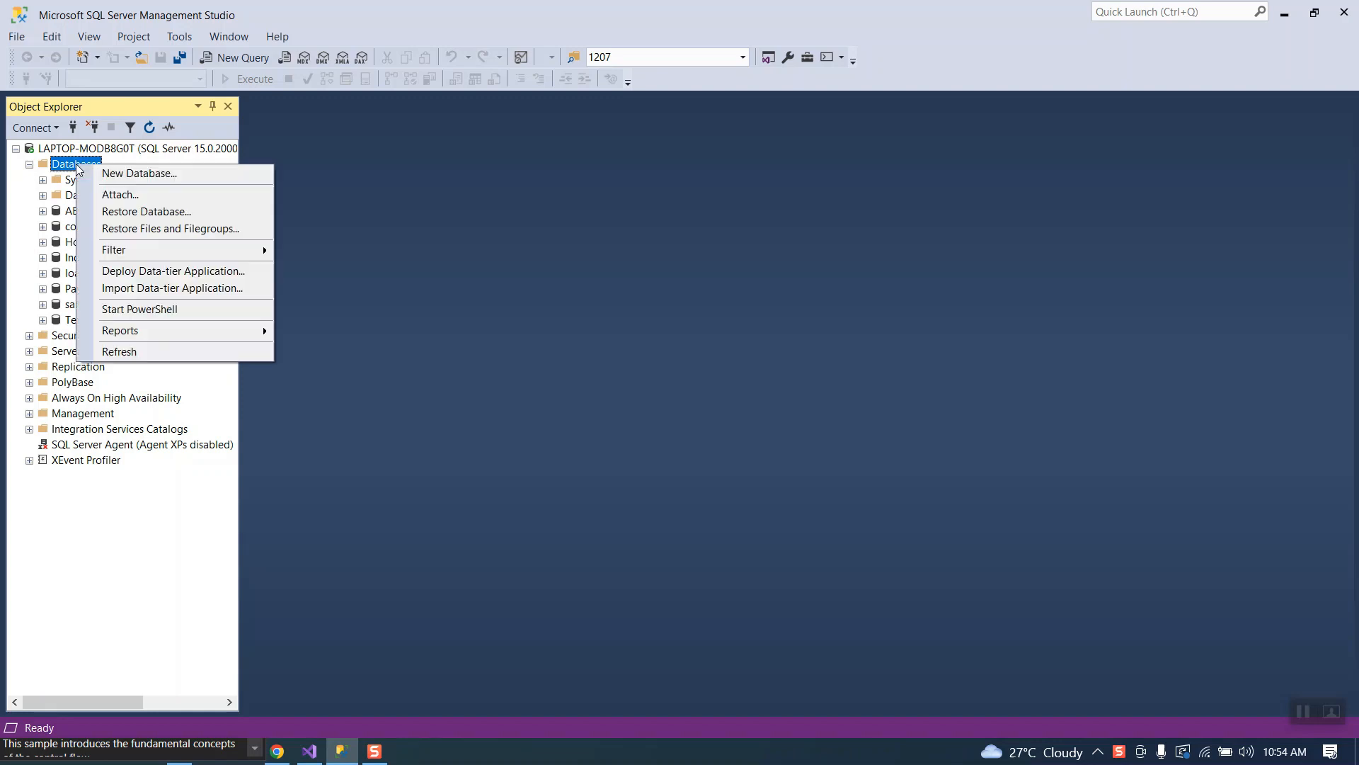
click(134, 174)
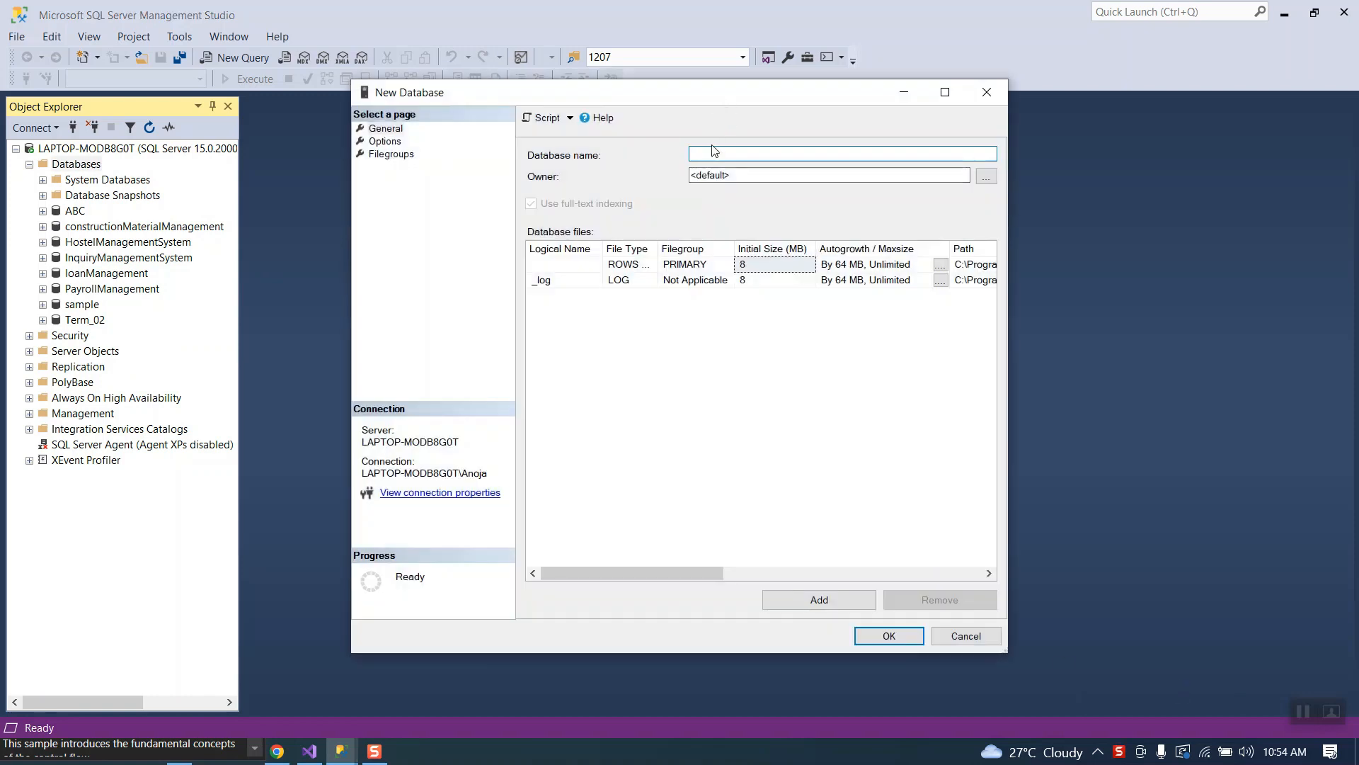
text(SSIS)
click(880, 635)
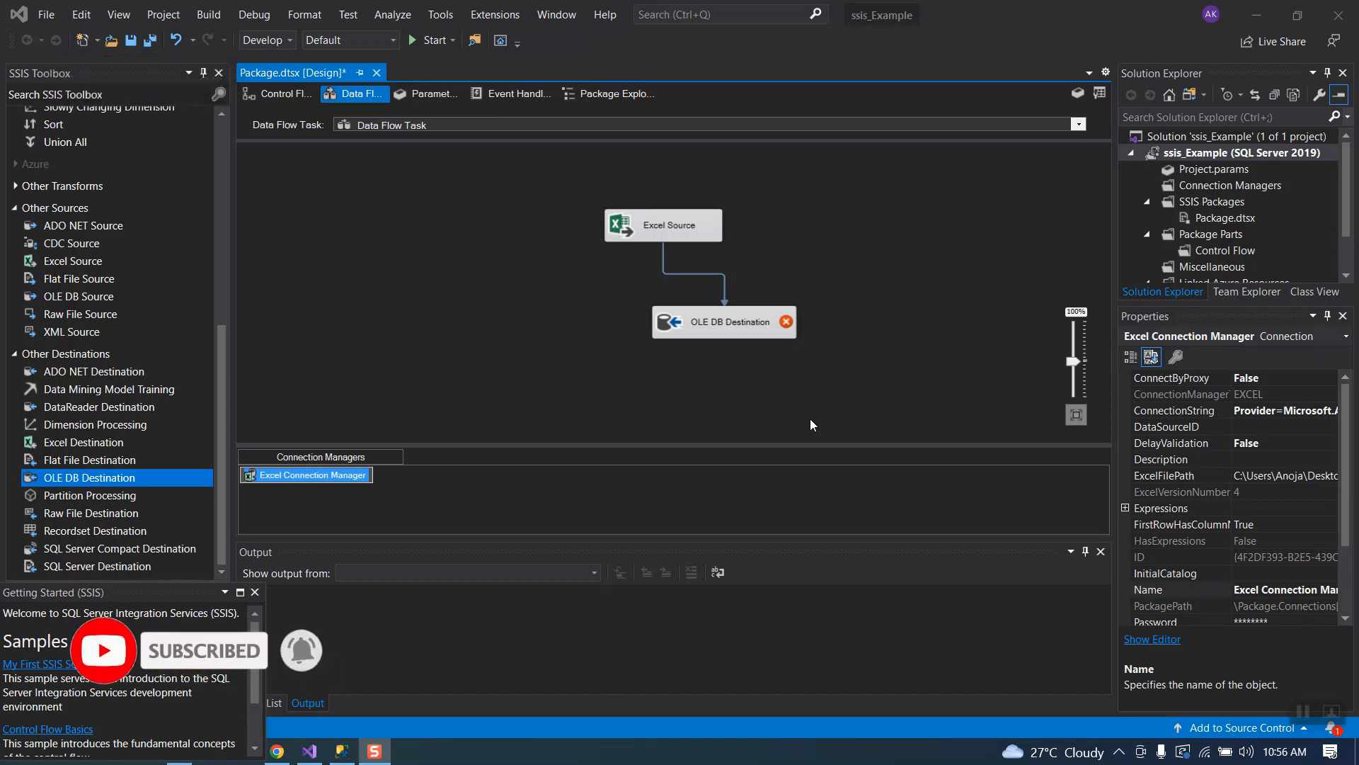
Set up a new connection for the OLE DB Destination in the SSIS package, using server (local) and database SSIS
double_click(724, 321)
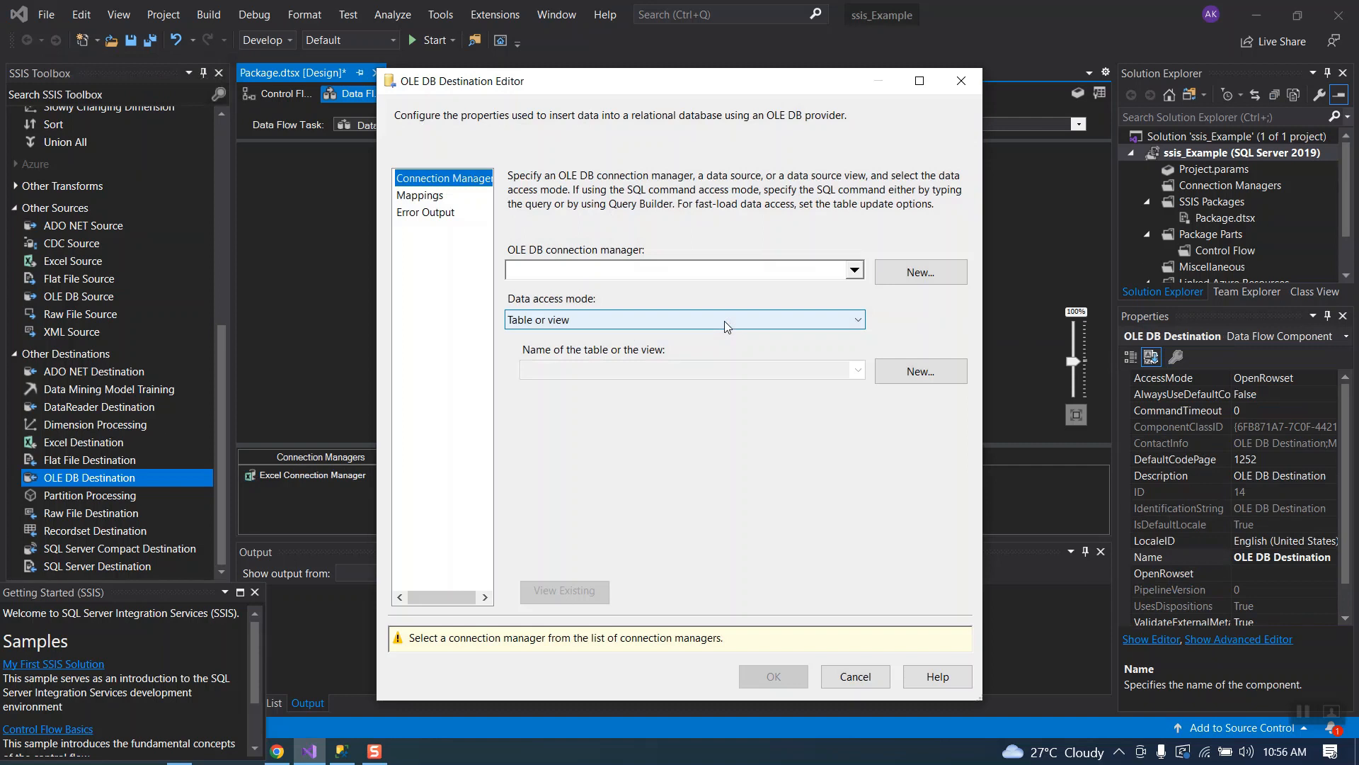
click(921, 276)
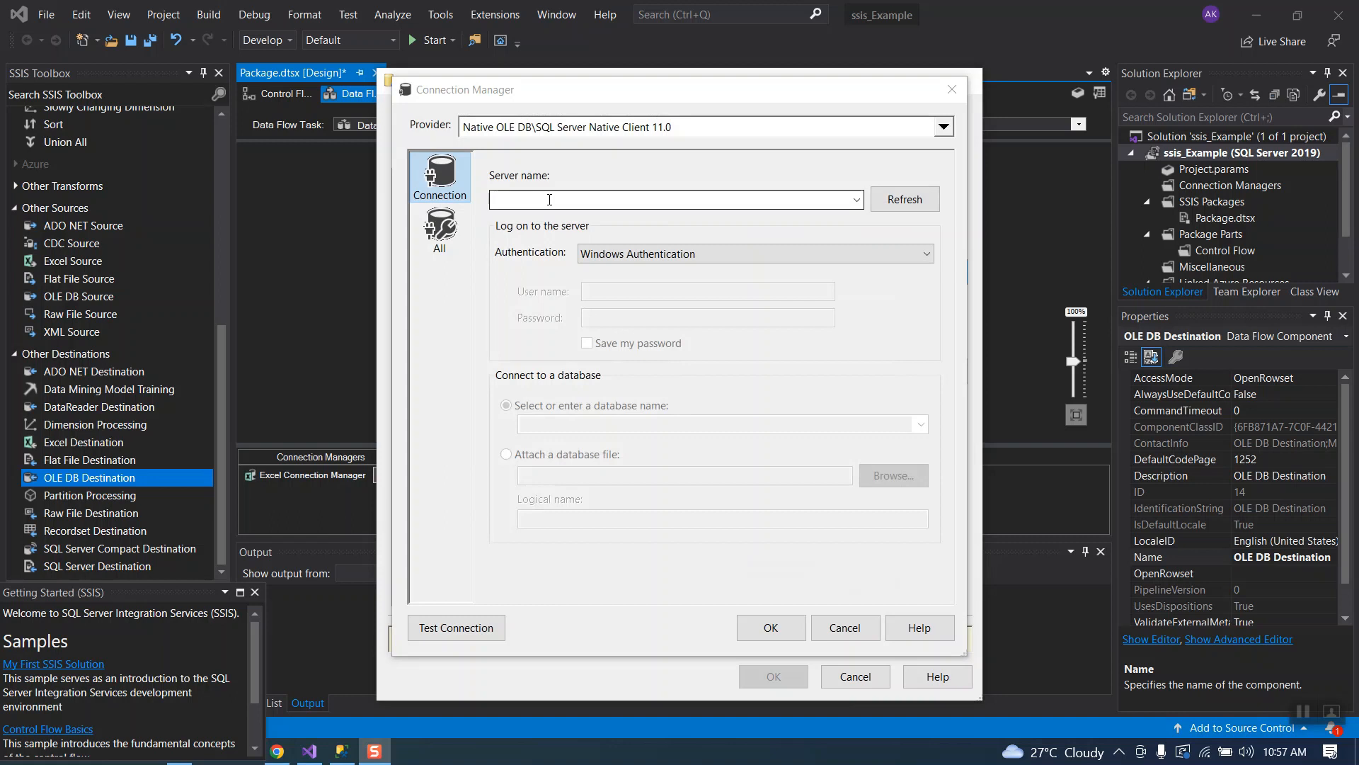
click(549, 199)
text(()
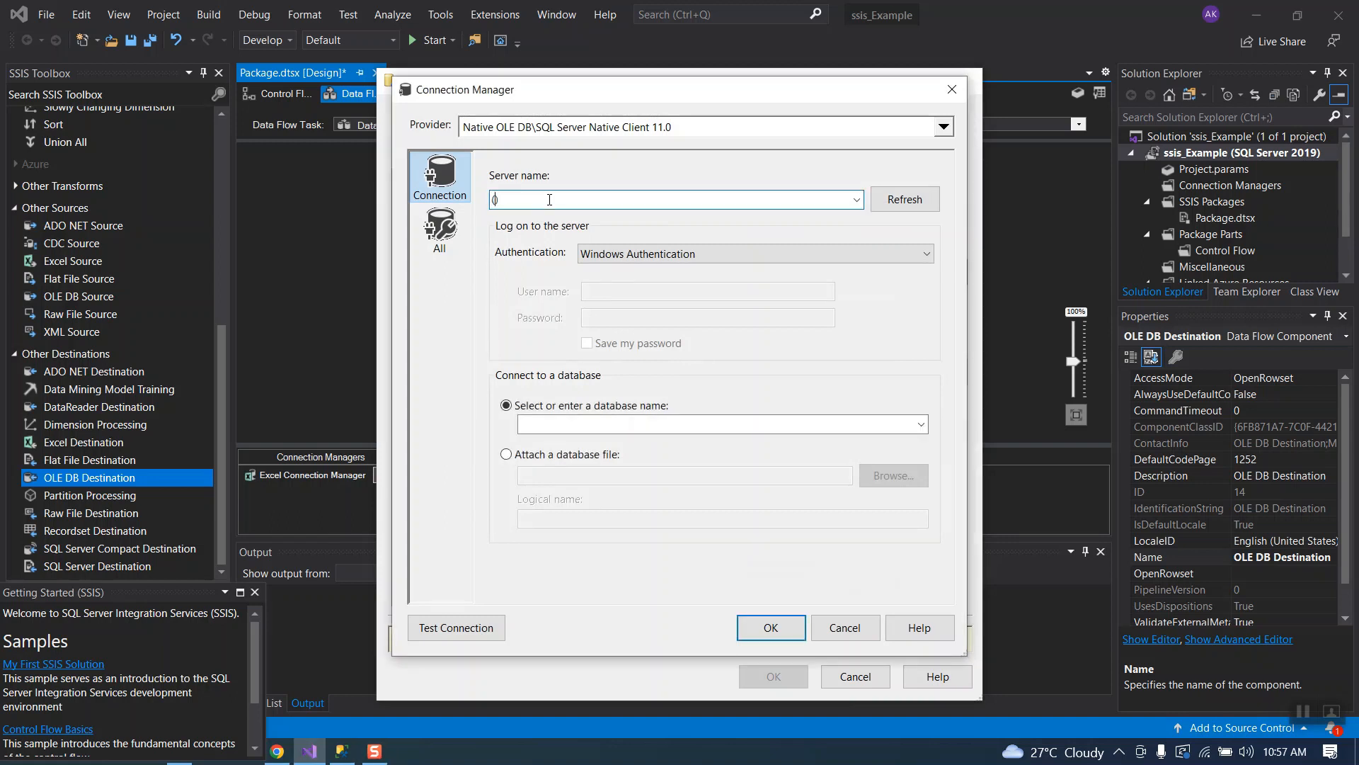
text(local)
click(1300, 712)
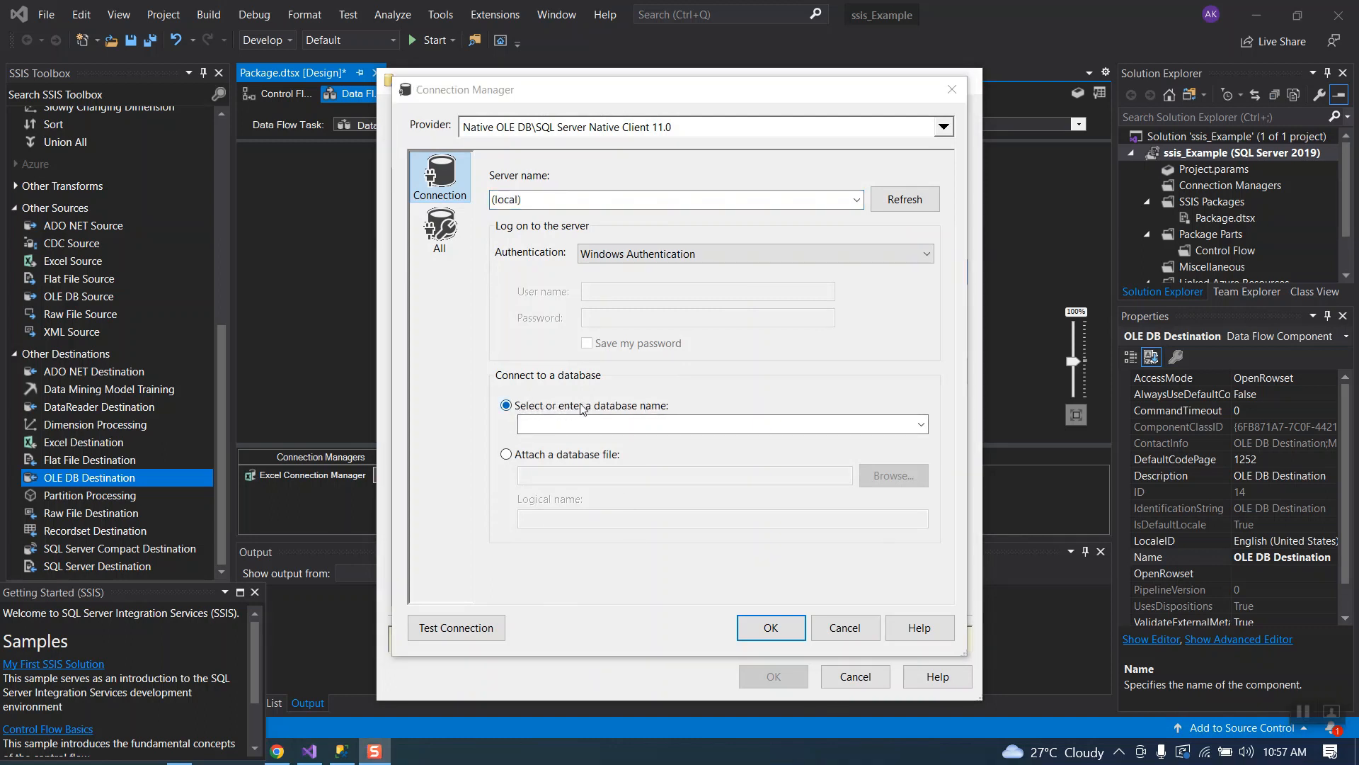
click(921, 424)
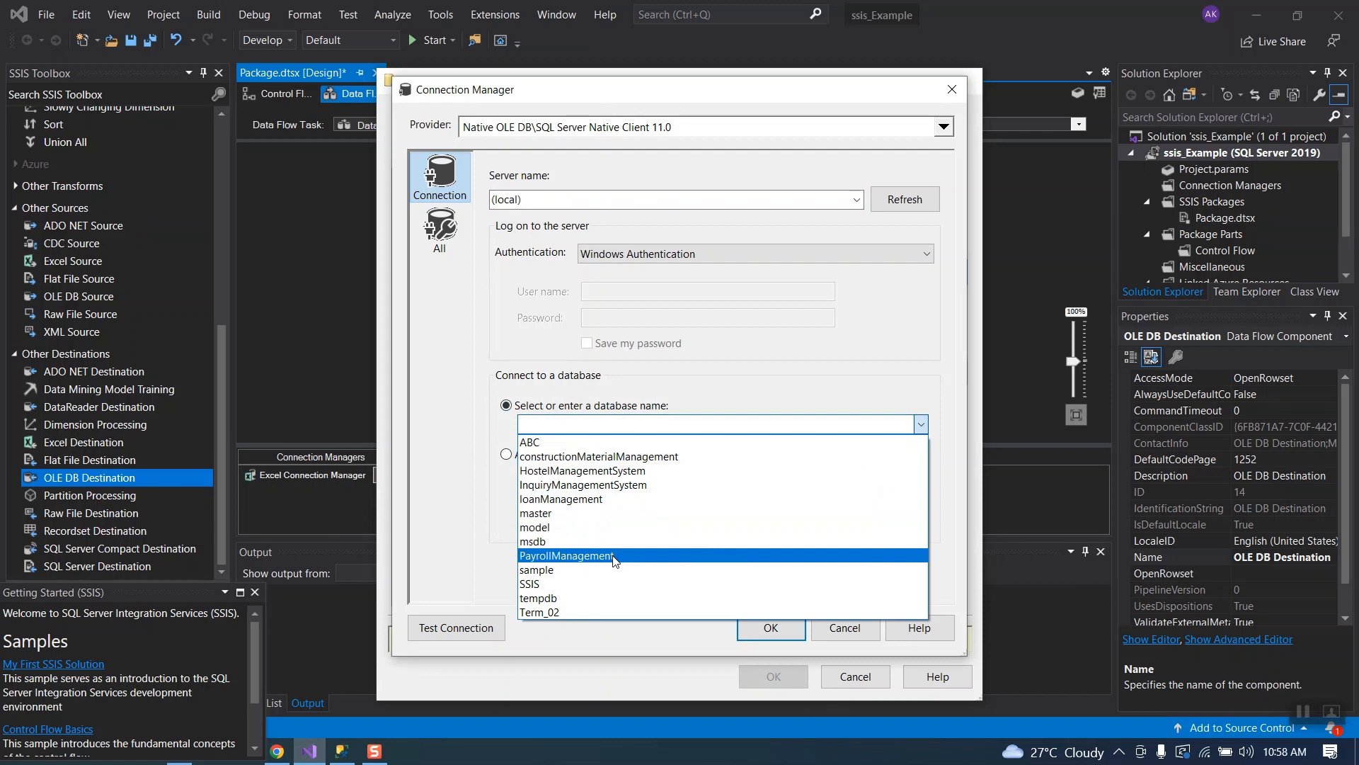
click(530, 585)
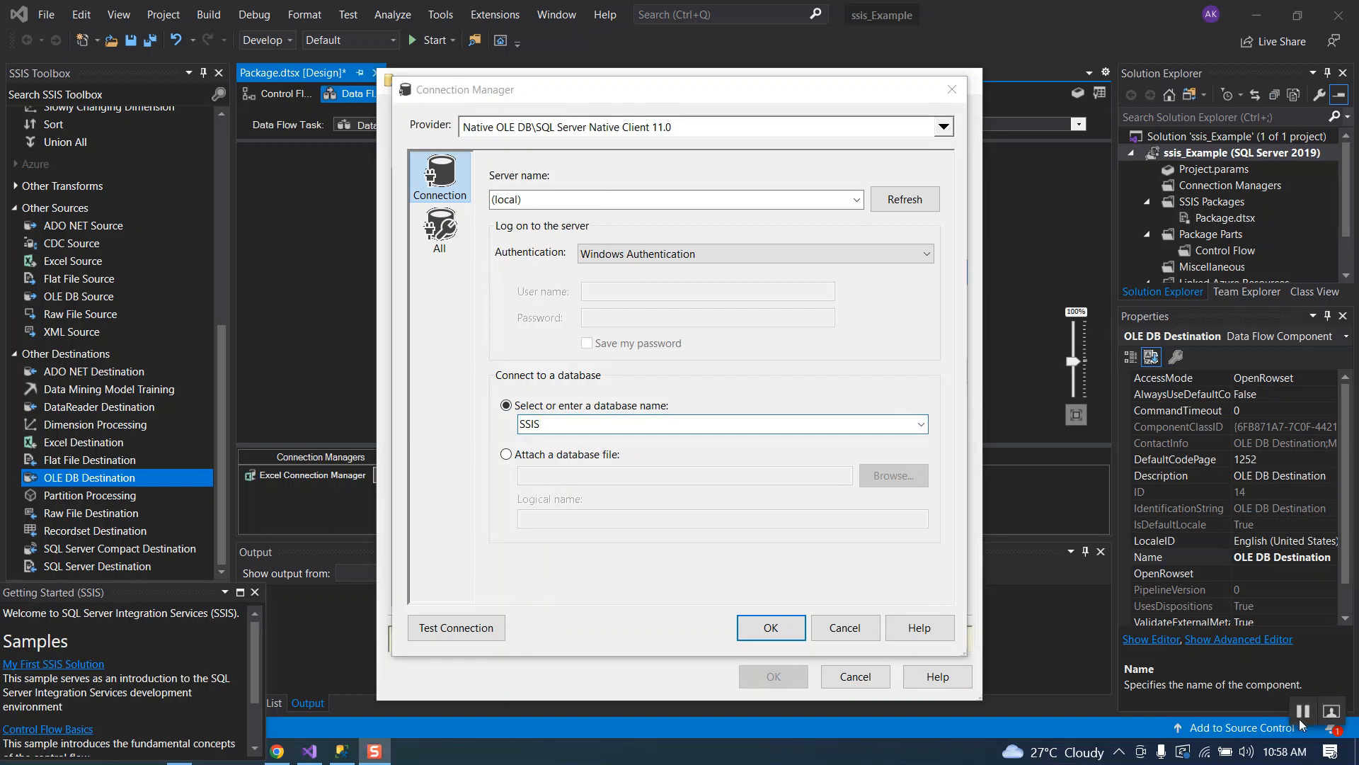
Test the new database connection and assign it to the OLE DB Destination
click(446, 629)
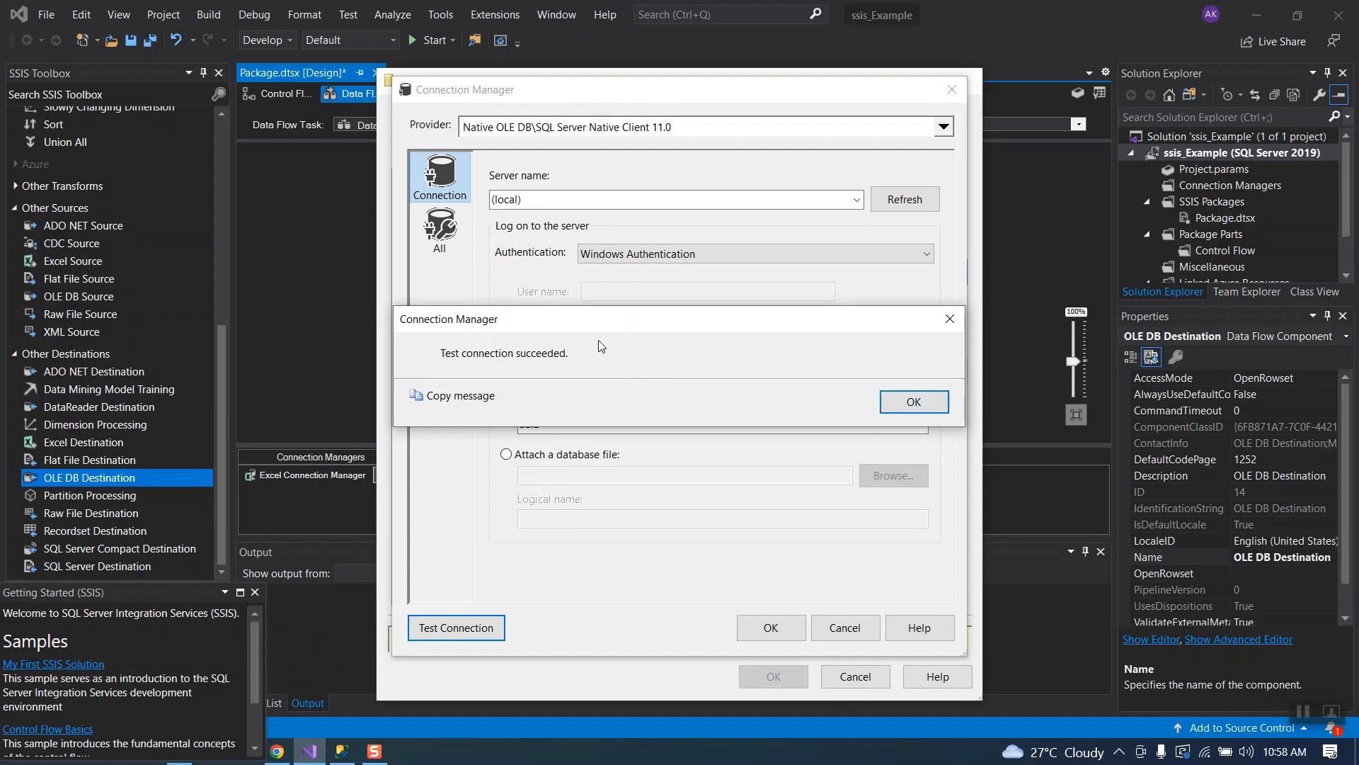
click(914, 401)
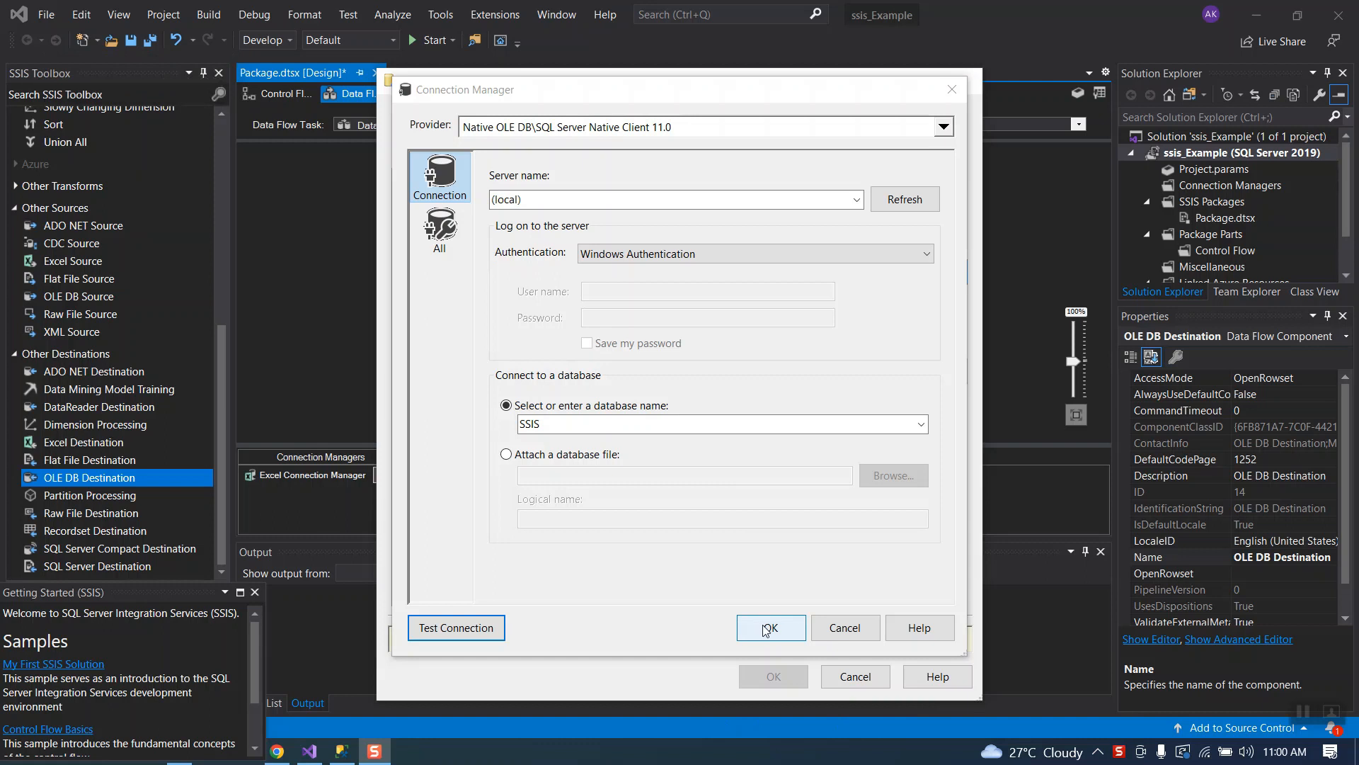
click(765, 628)
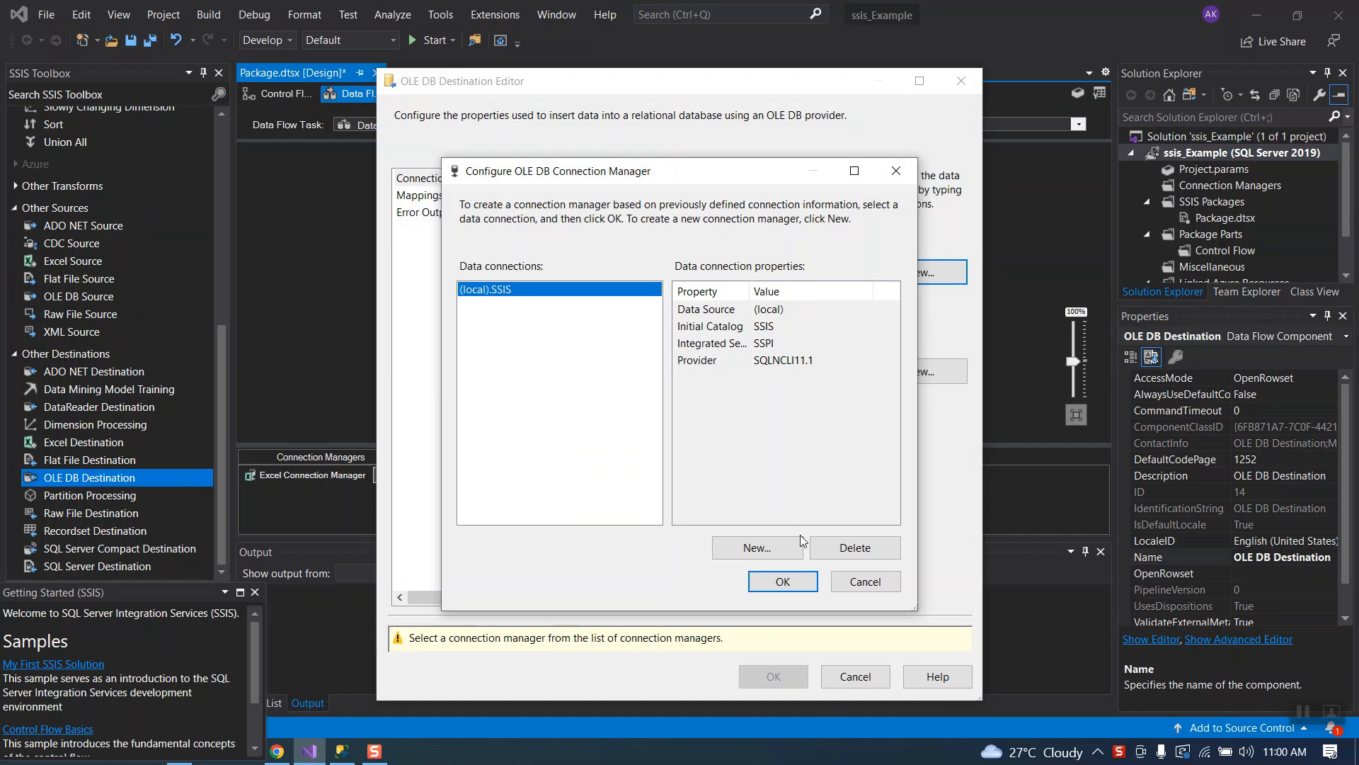
click(781, 582)
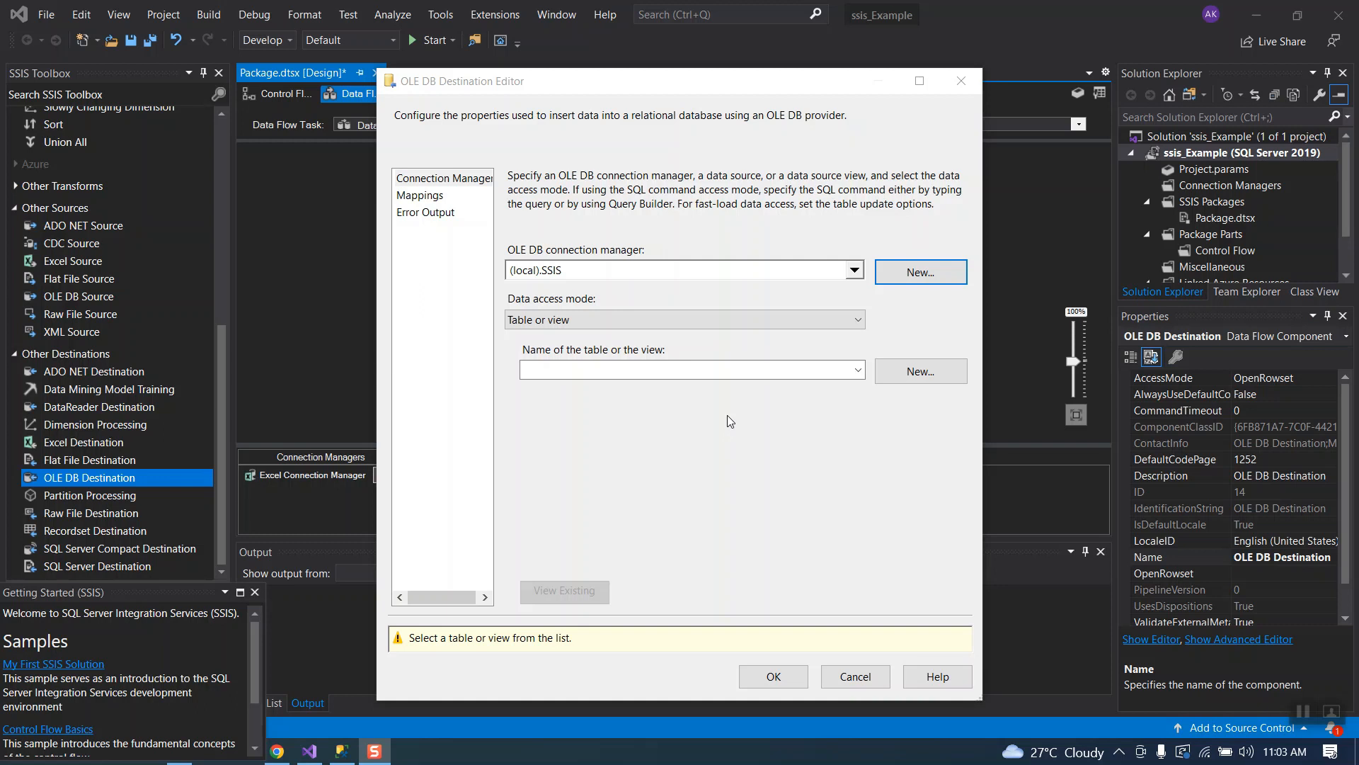
Switch to SQL Server Management Studio, examine the Tables folder of the SSIS database, and return to the destination editor in Visual Studio
click(339, 756)
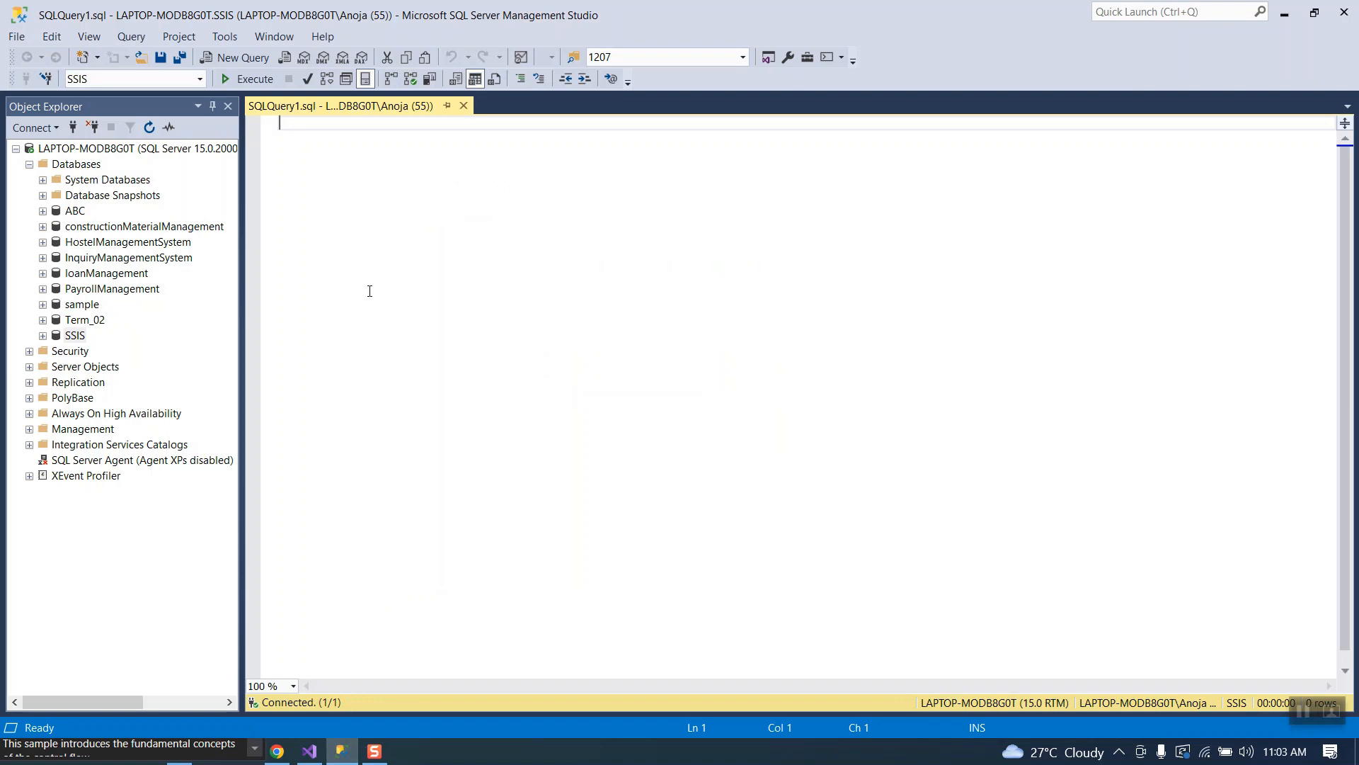
click(72, 335)
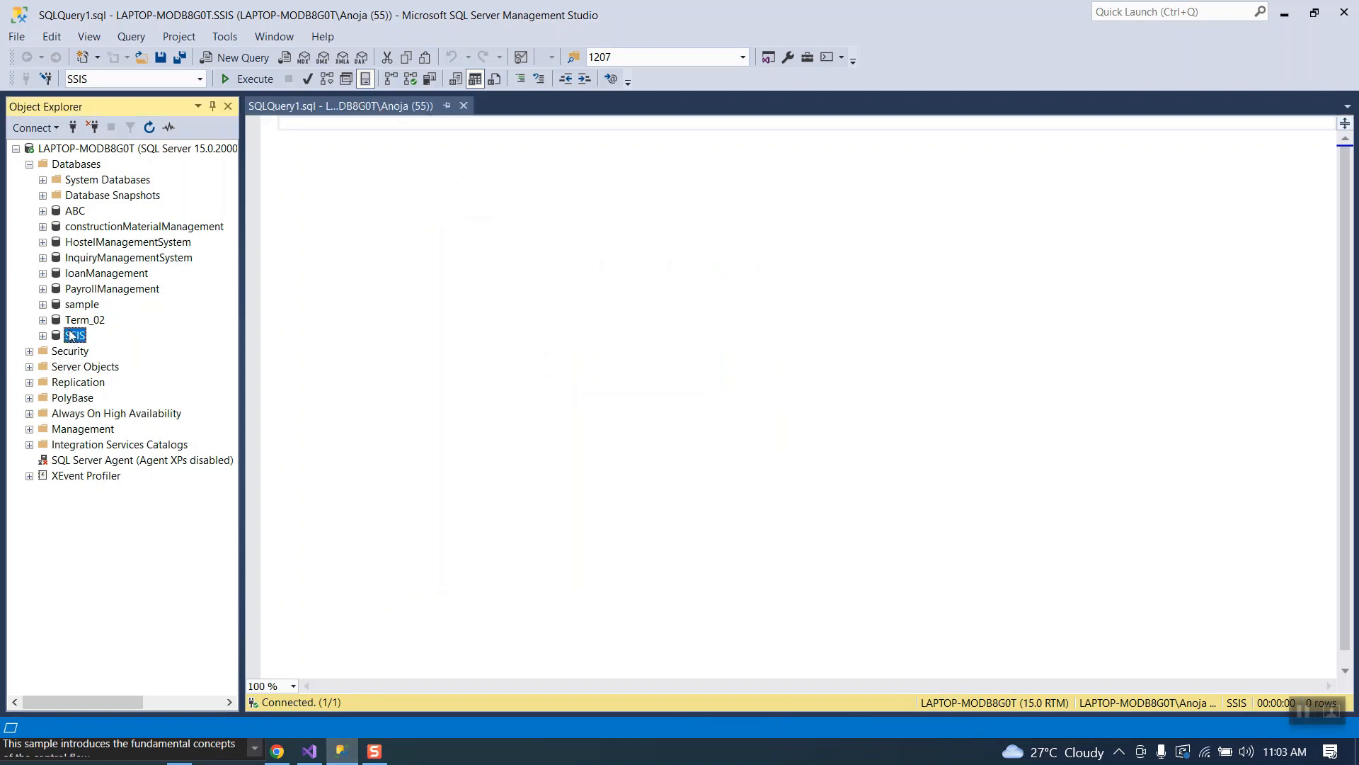
right_click(70, 335)
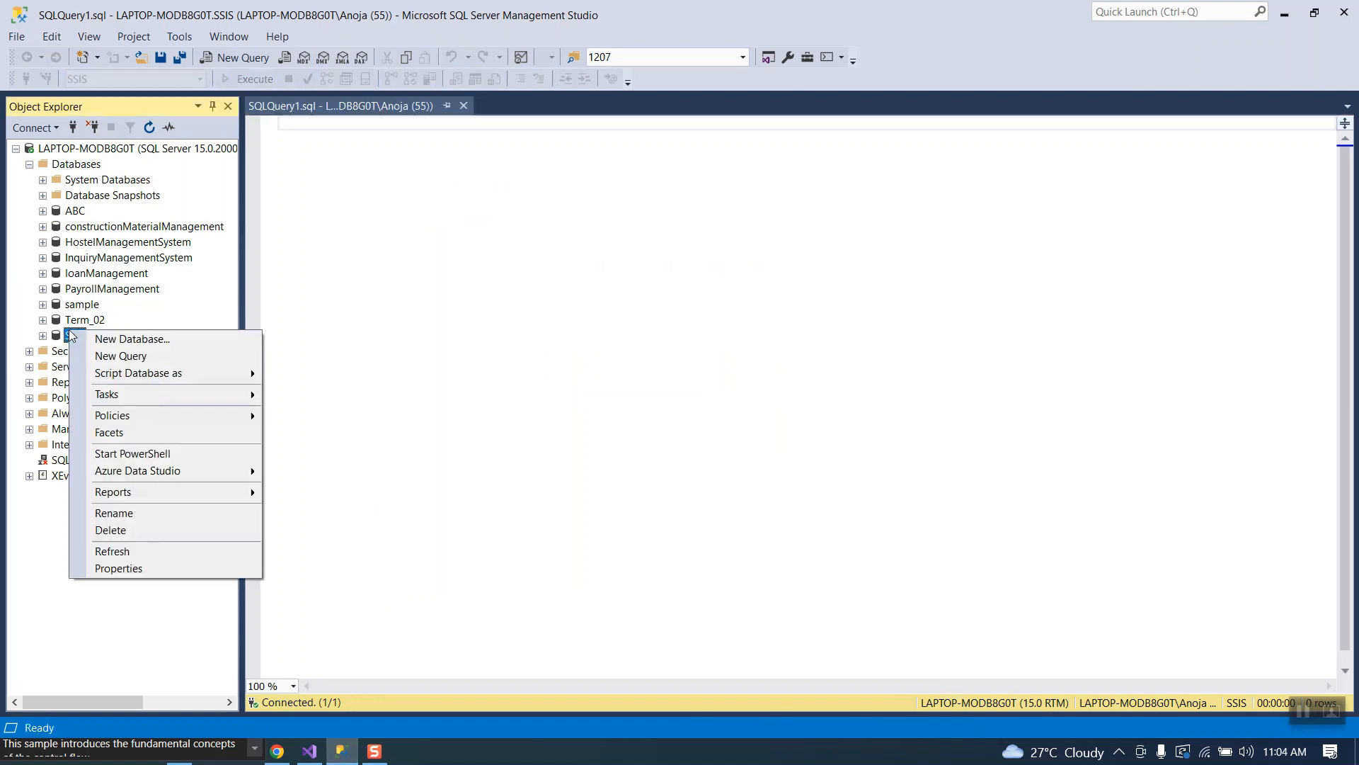
click(43, 336)
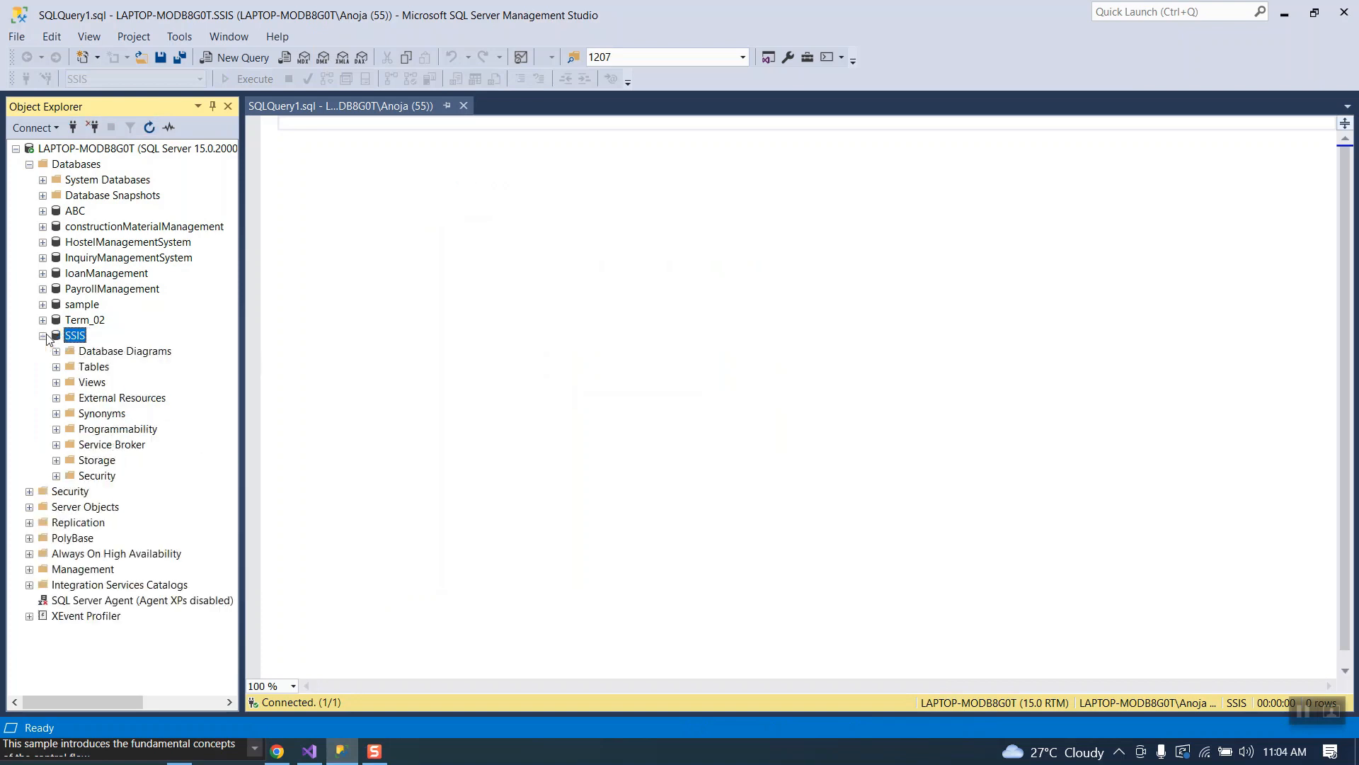
click(56, 367)
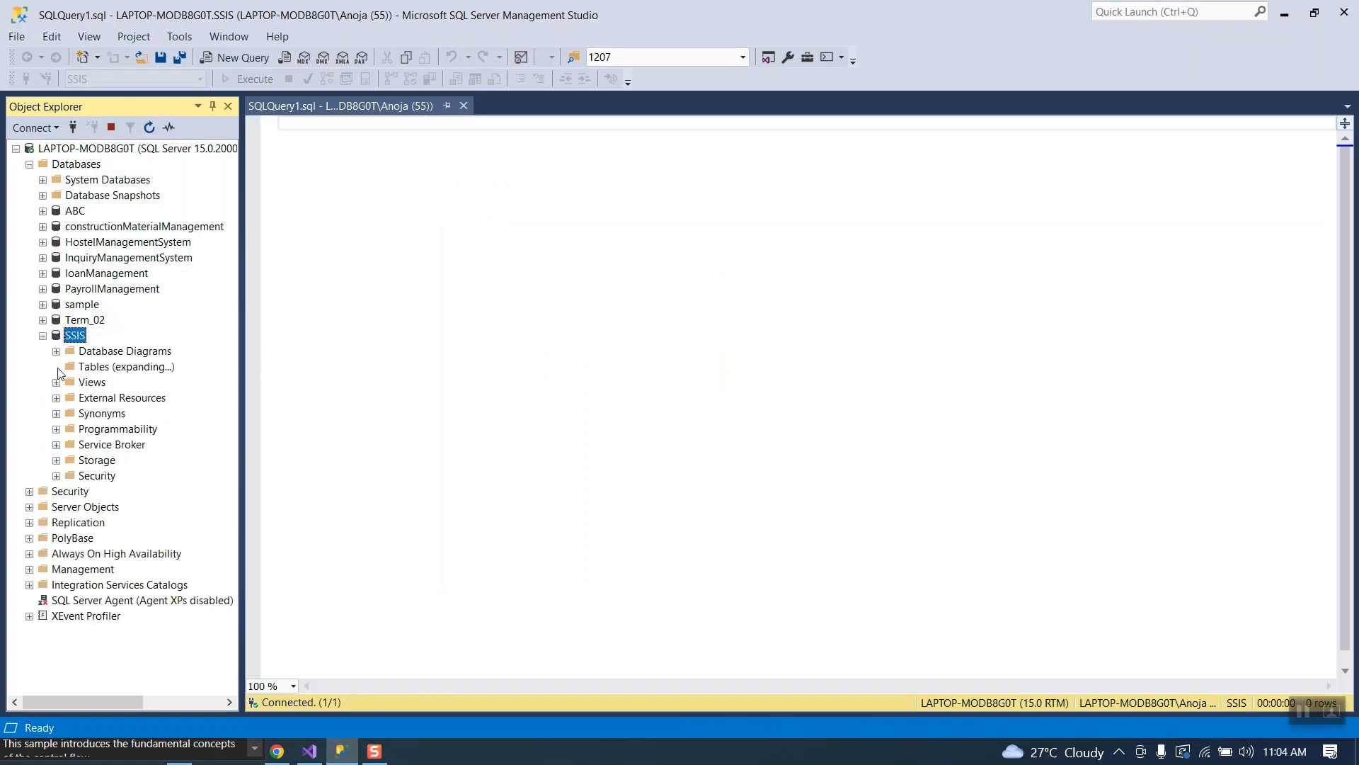
right_click(91, 368)
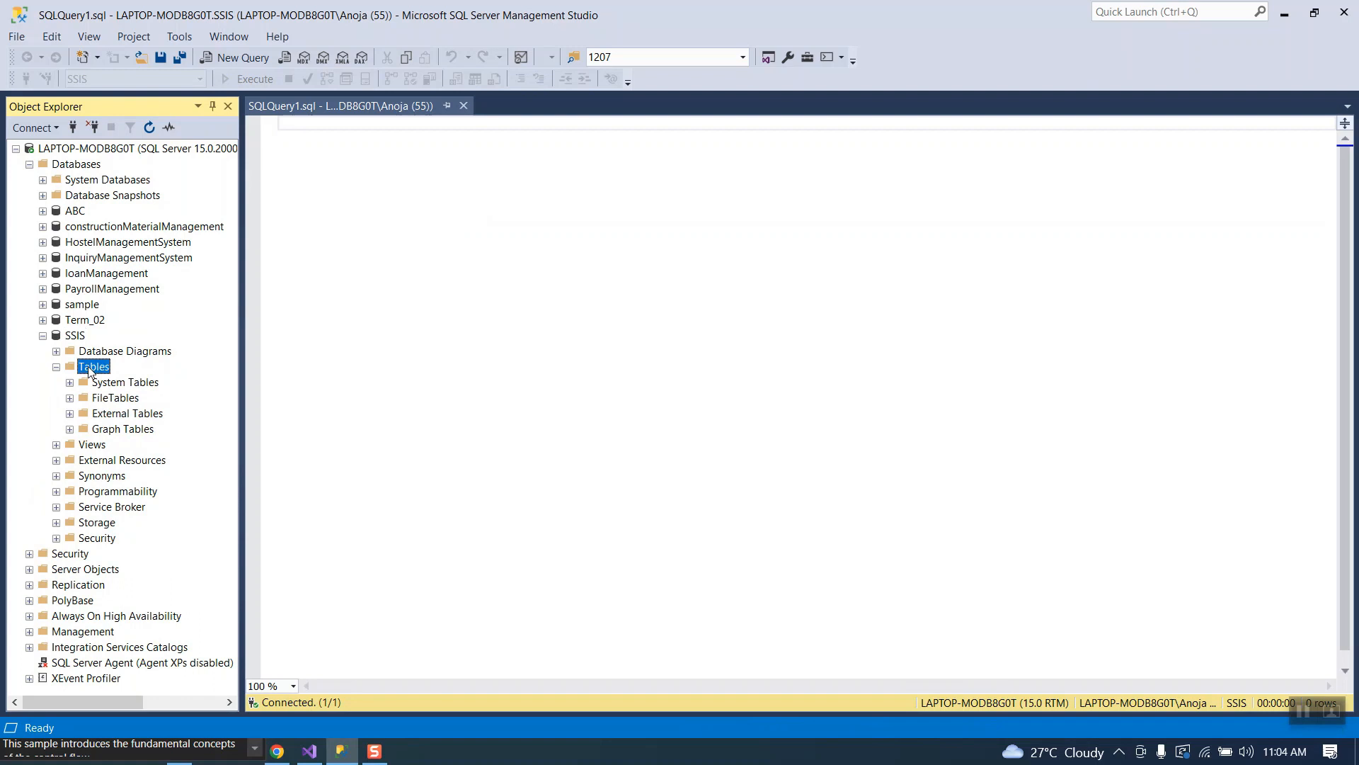
mouse_move(150, 380)
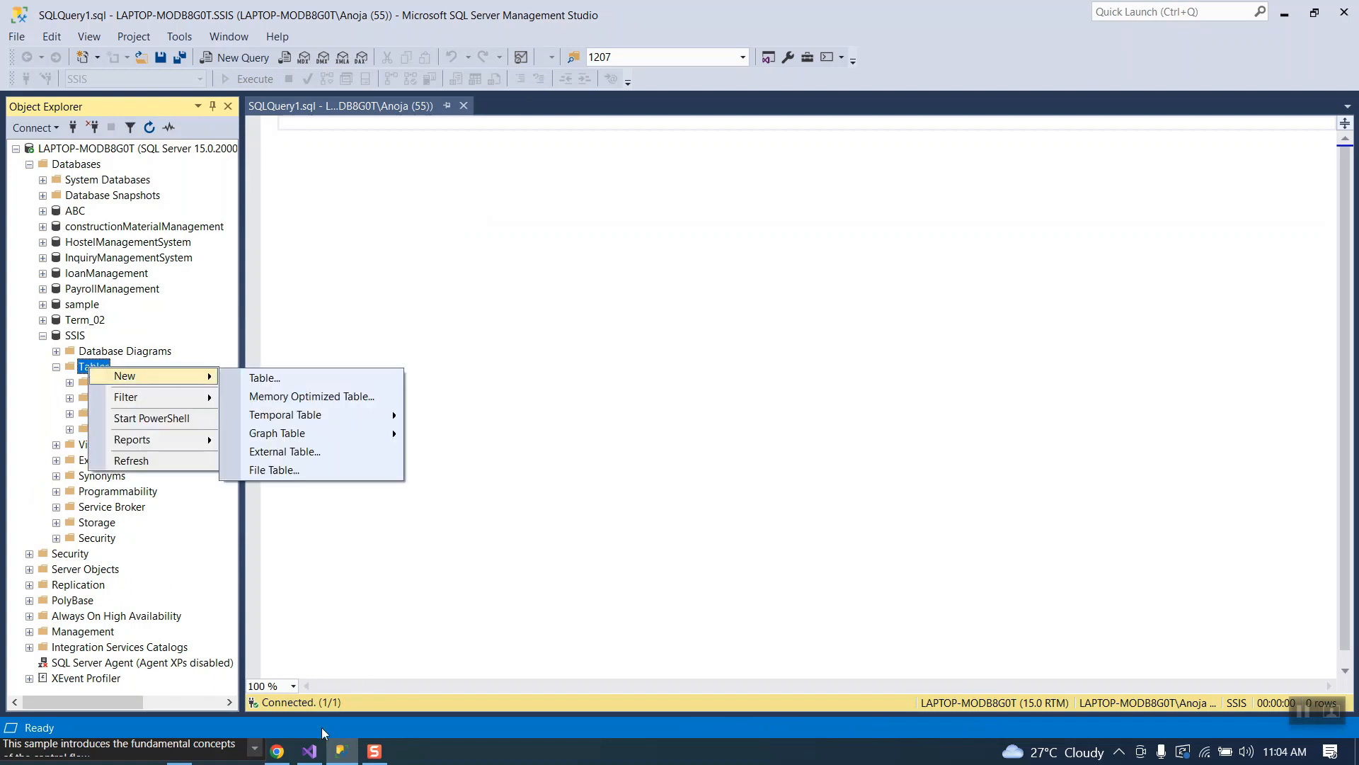
click(313, 755)
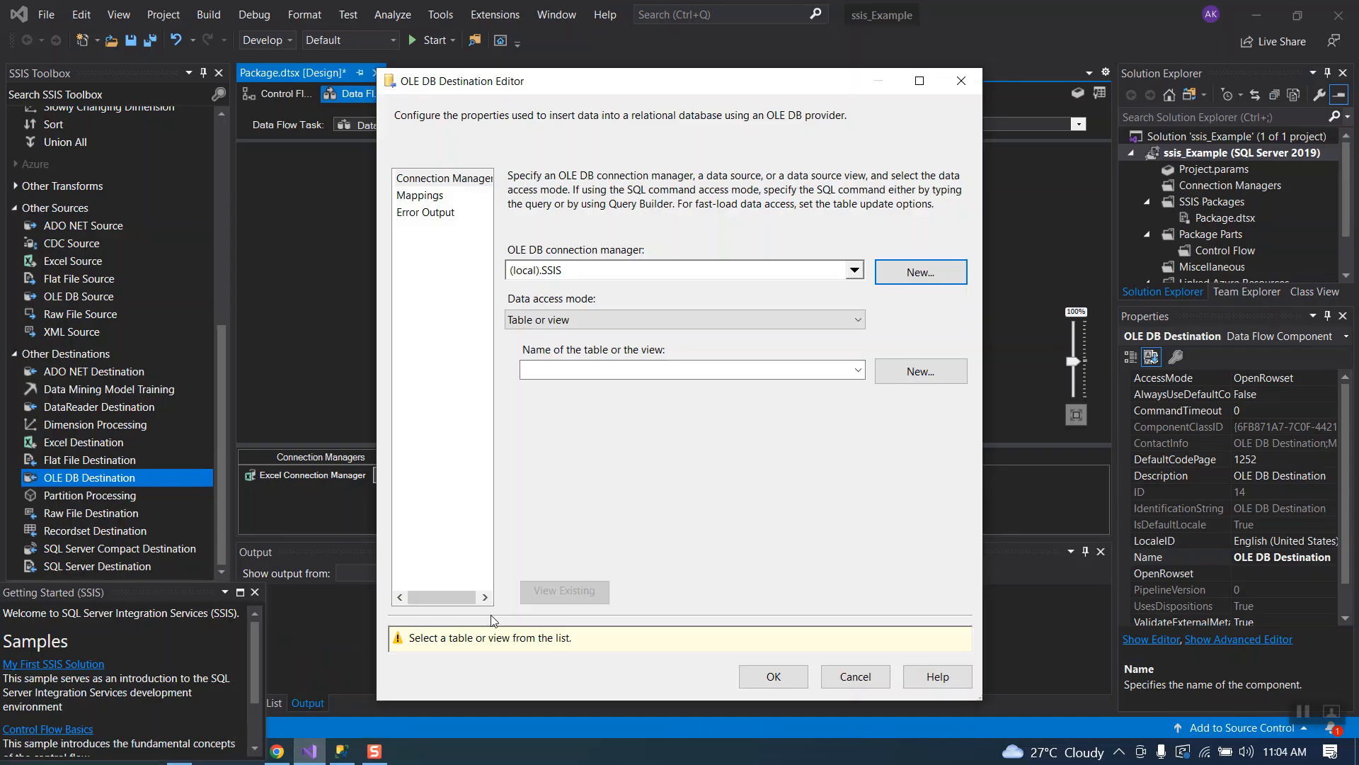
Start a new destination table and change the table name in its CREATE TABLE statement to productTbl
click(916, 379)
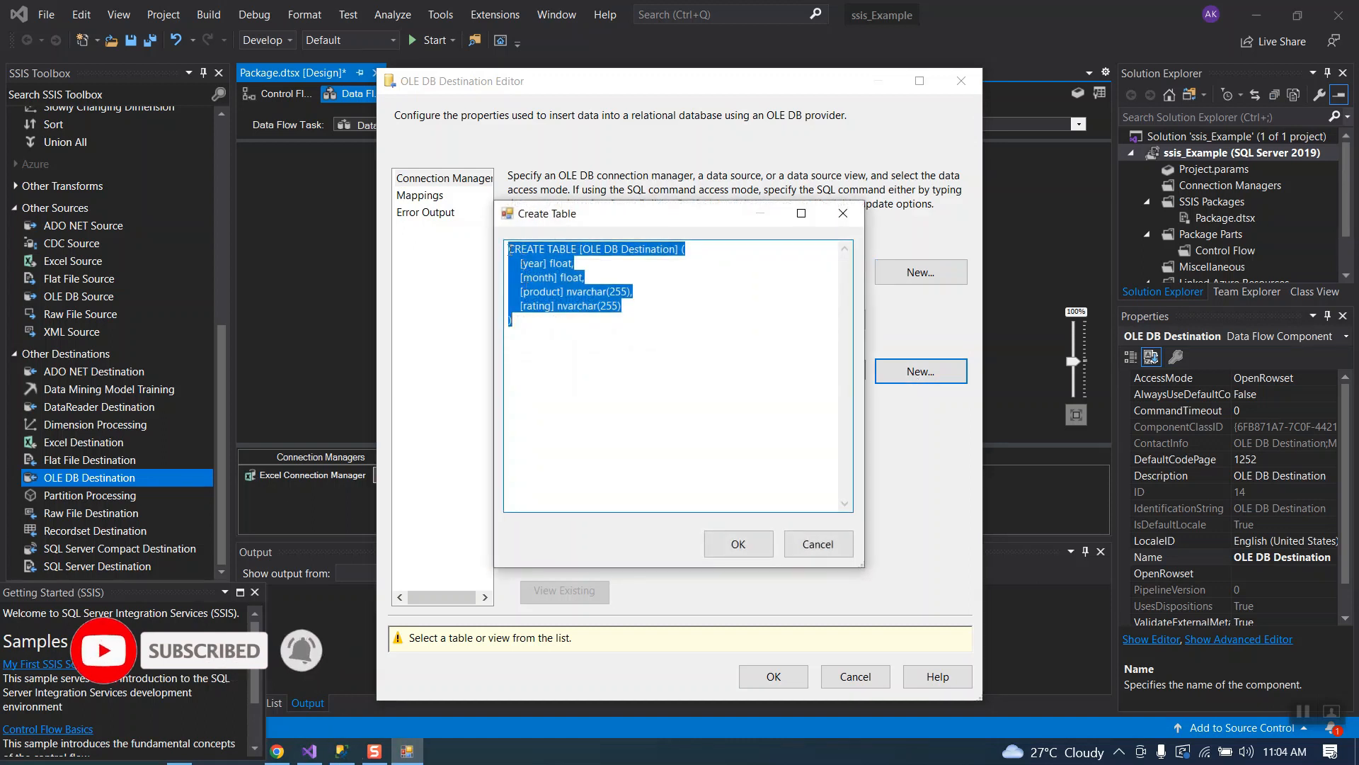
drag(525, 326, 507, 237)
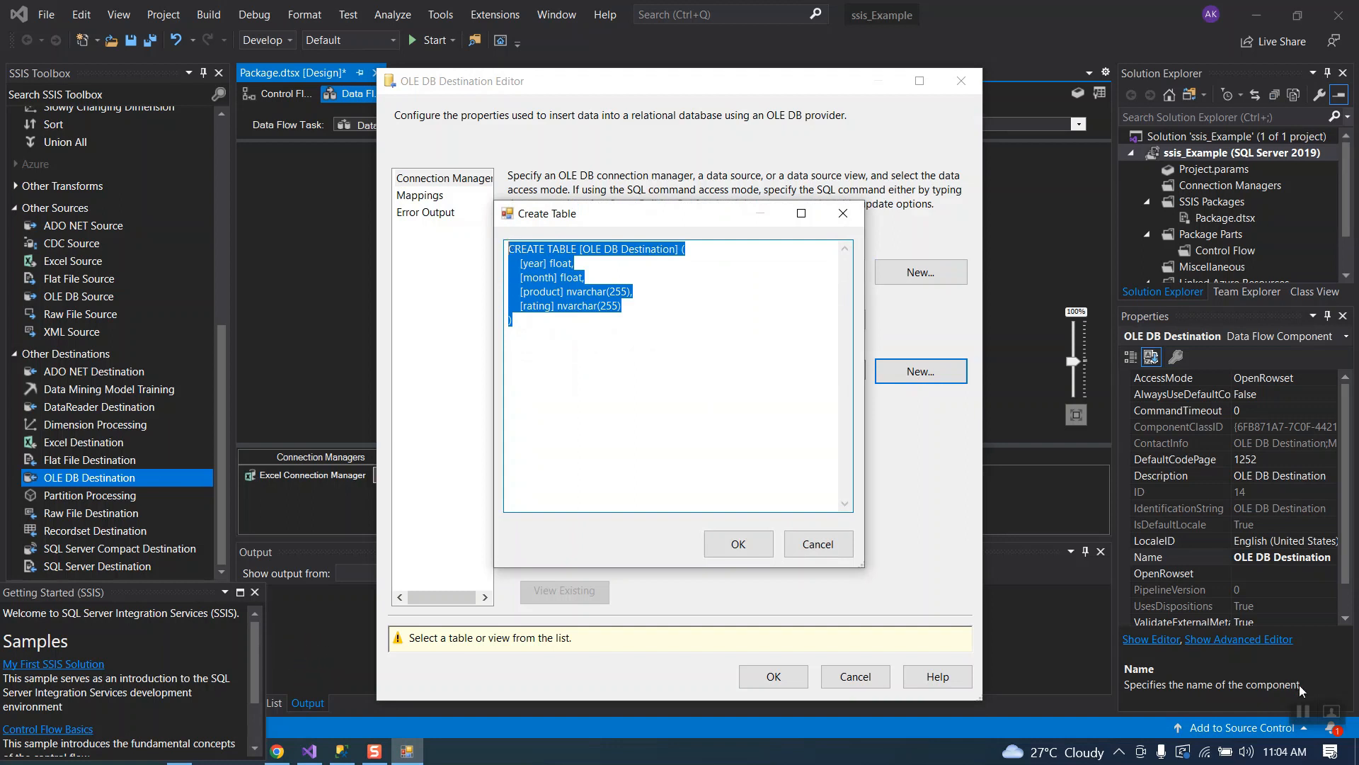
click(1303, 712)
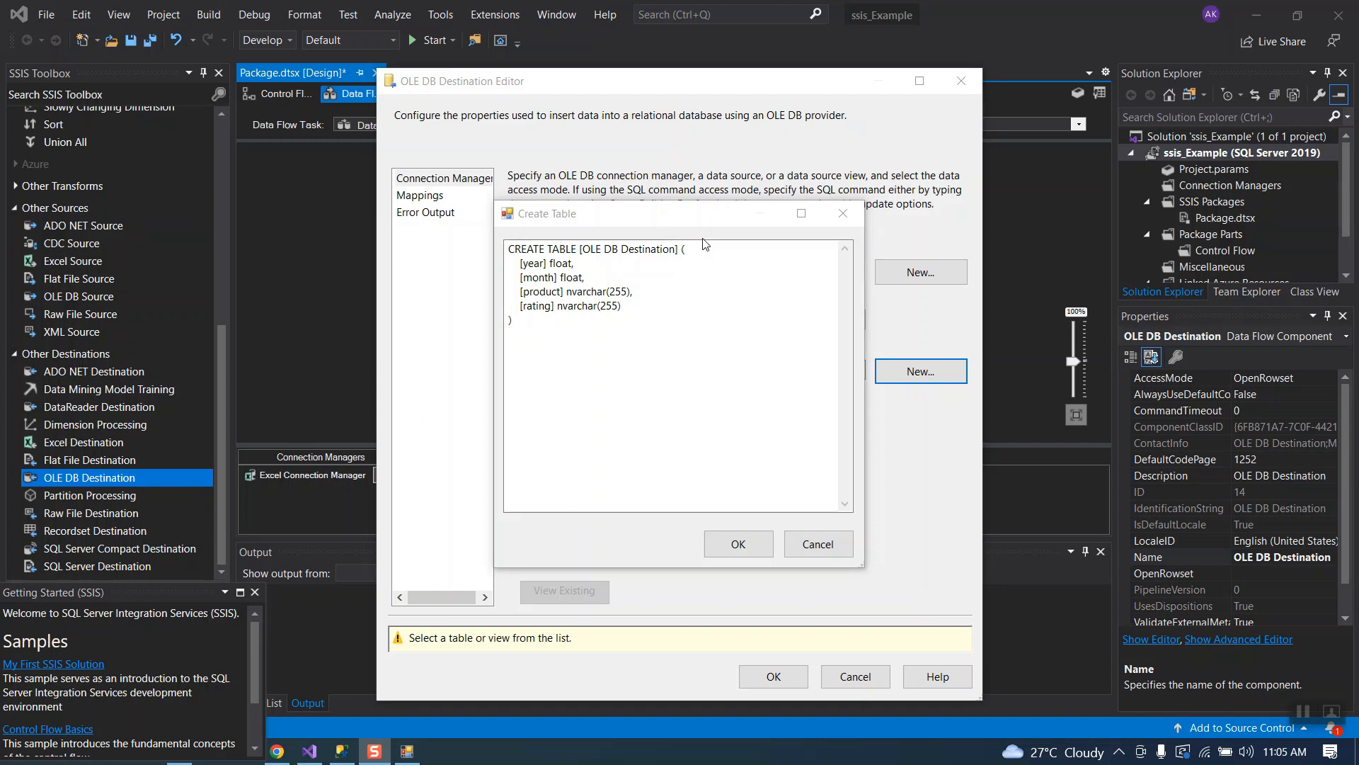
click(676, 249)
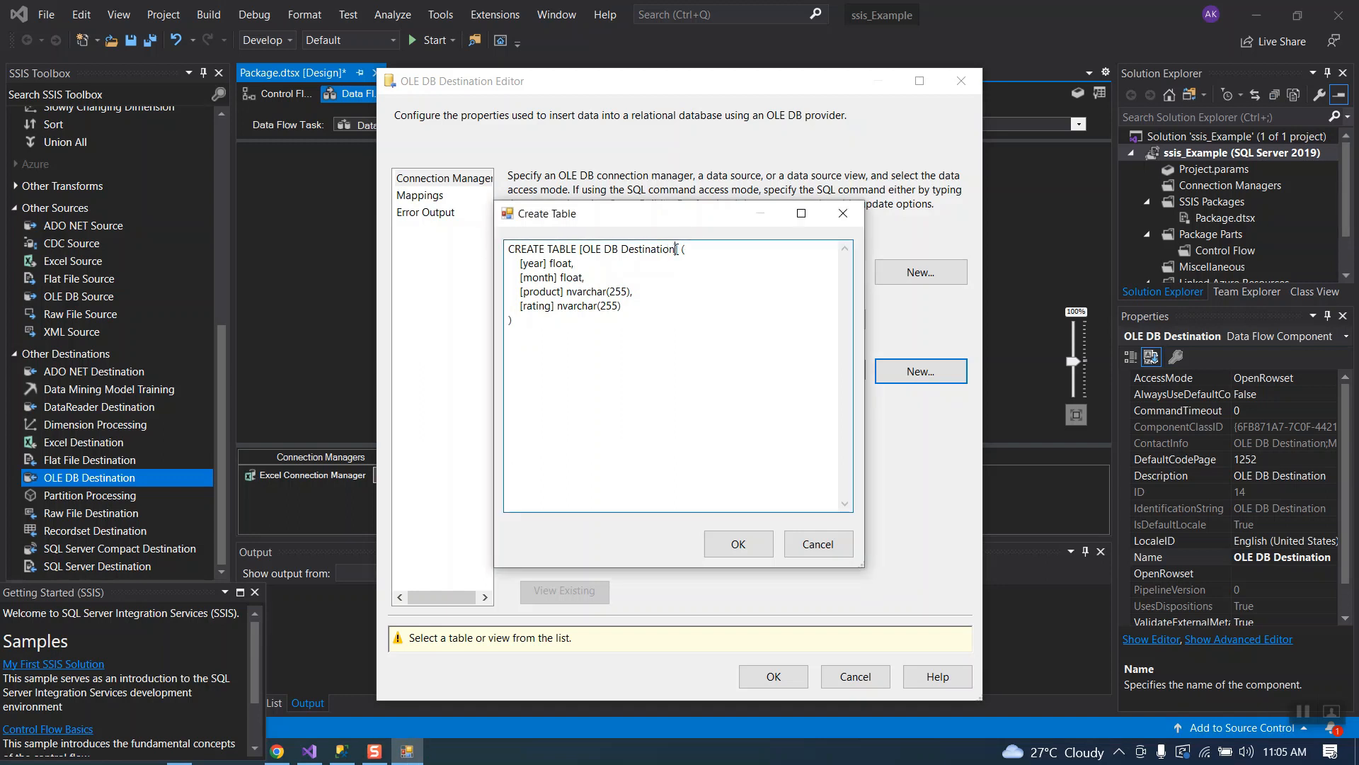
key(BackSpace)
key(BackSpace)
key(BackSpace)
key(BackSpace)
key(BackSpace)
key(BackSpace)
key(BackSpace)
key(BackSpace)
key(BackSpace)
key(BackSpace)
key(BackSpace)
key(BackSpace)
key(BackSpace)
key(BackSpace)
key(BackSpace)
key(BackSpace)
key(BackSpace)
key(BackSpace)
text(productTbl)
Check the year, month and product column definitions in the CREATE TABLE statement and create the table
double_click(530, 264)
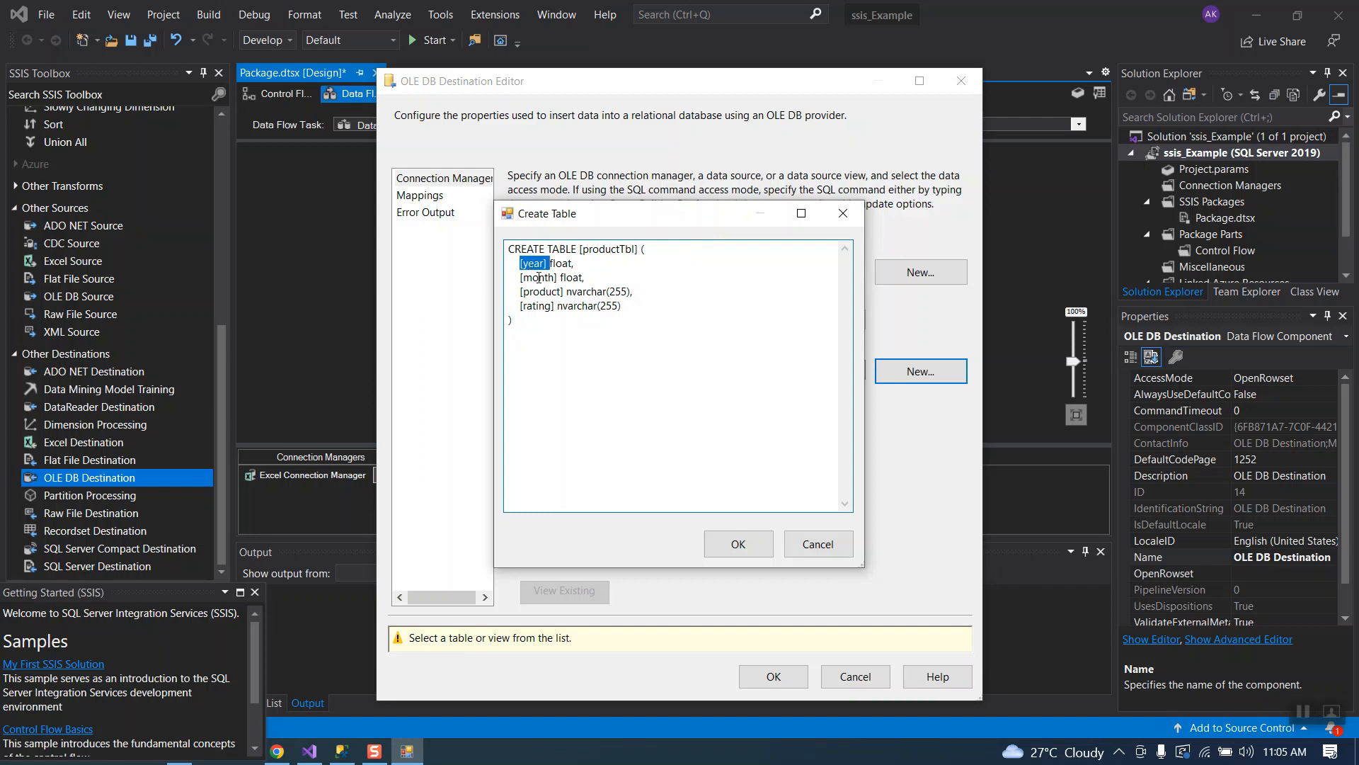
double_click(538, 278)
double_click(542, 292)
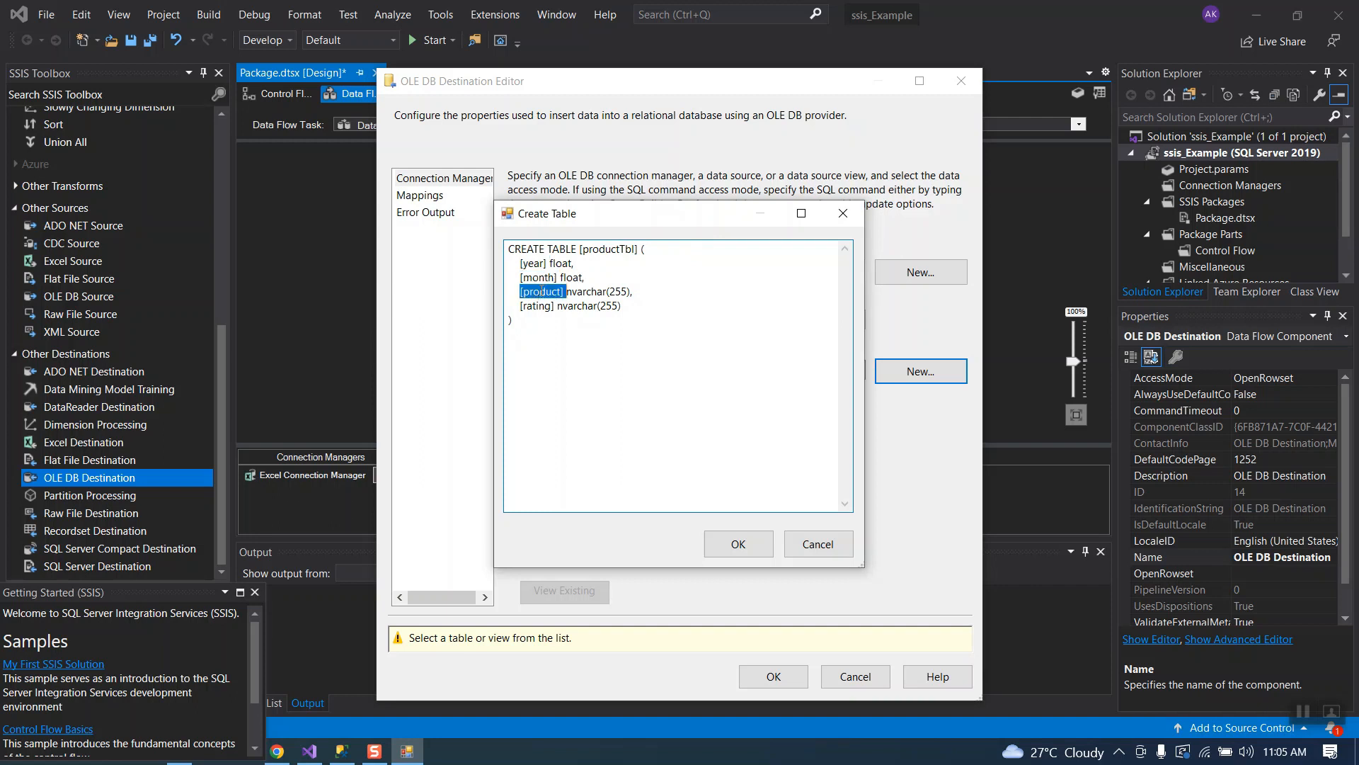
click(700, 363)
click(1303, 711)
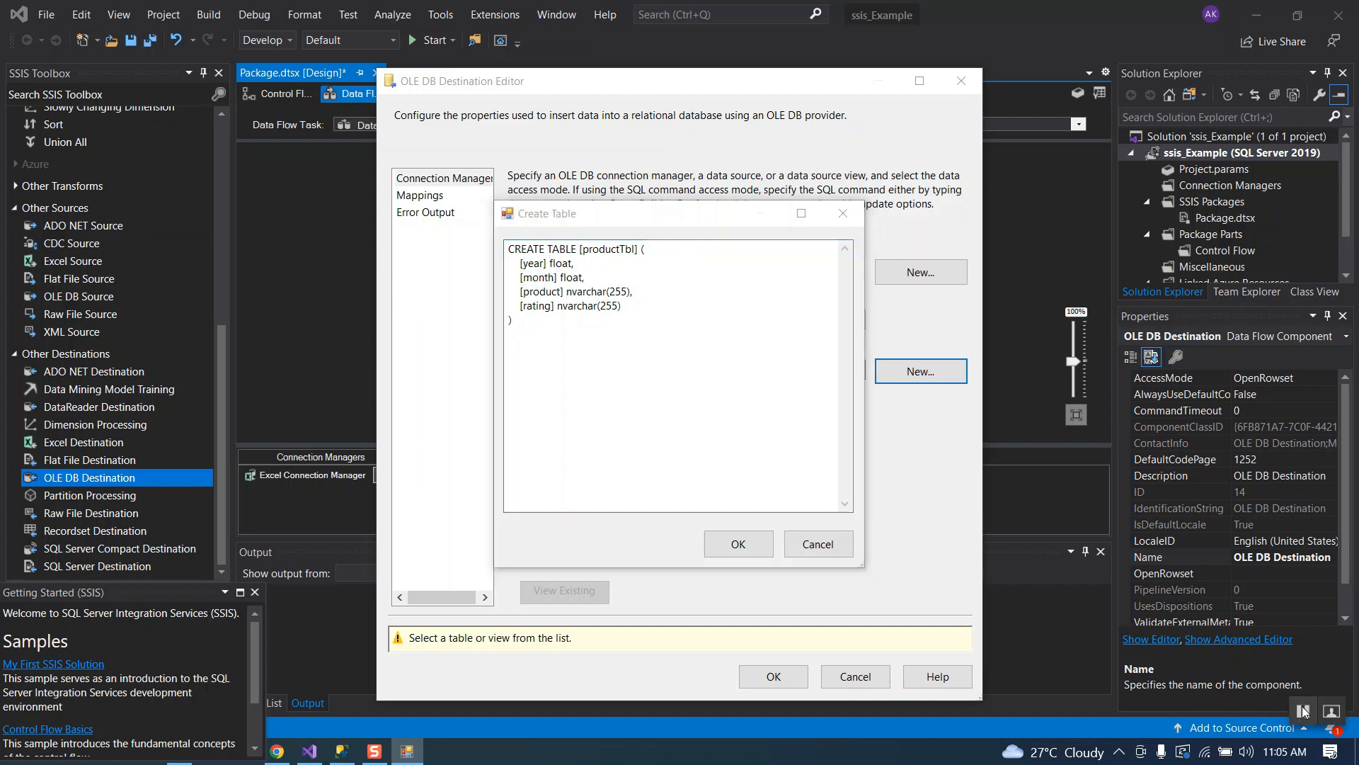
click(738, 544)
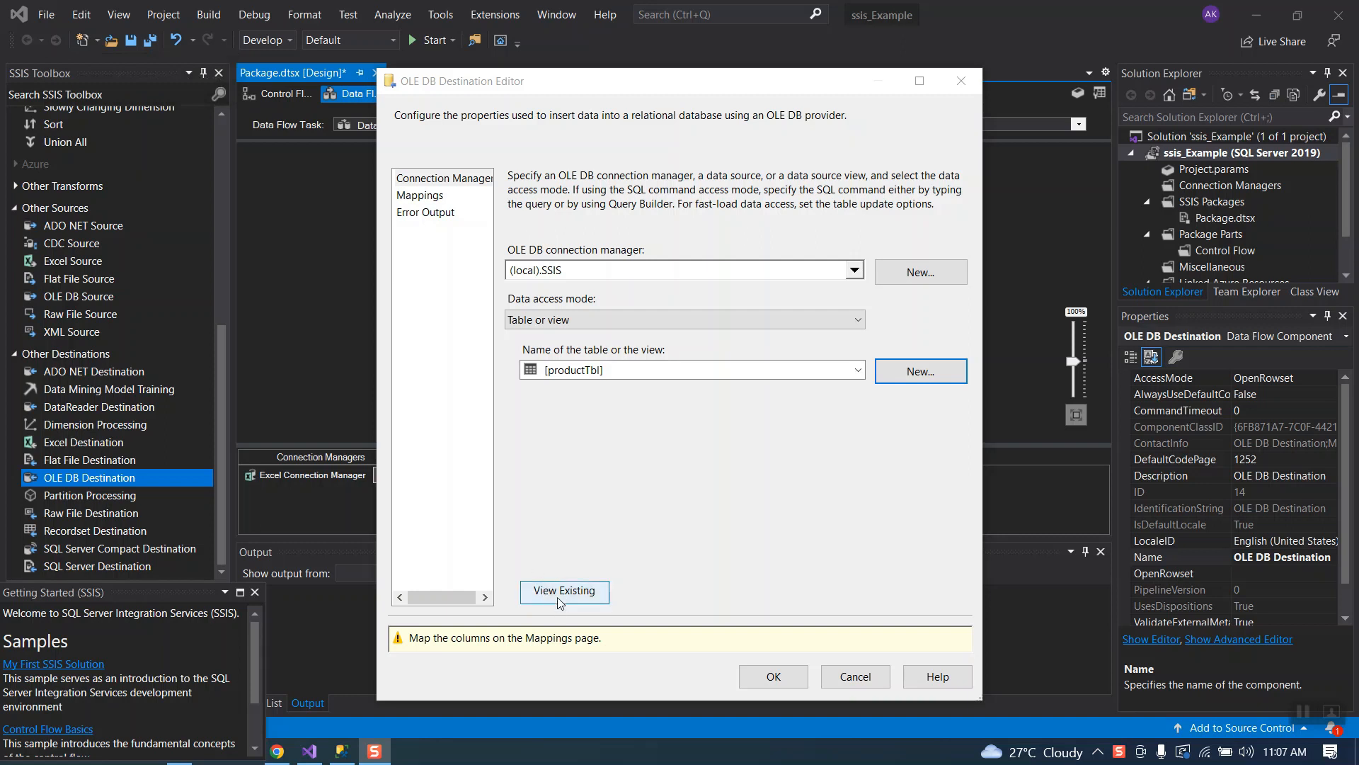
Preview the existing data of the productTbl table and review the column mappings of the OLE DB Destination
click(555, 592)
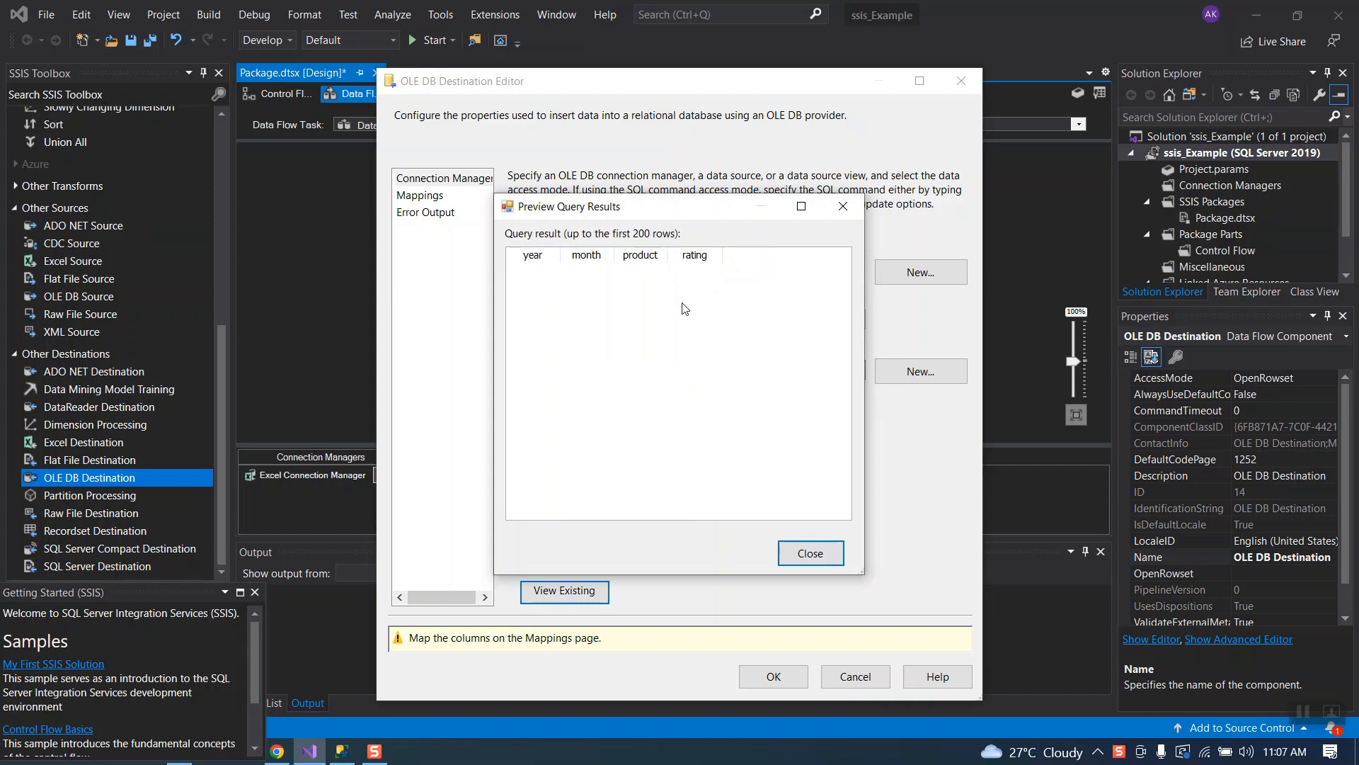
click(810, 553)
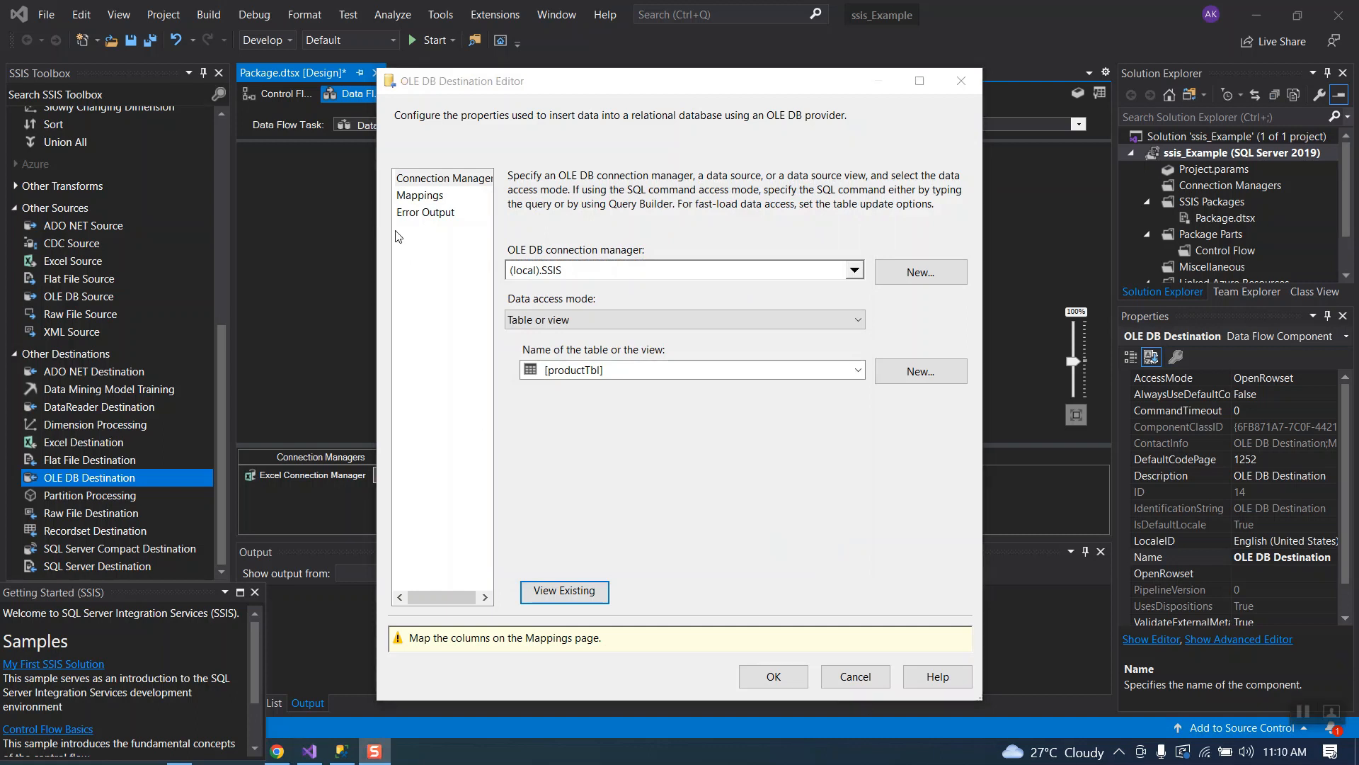
click(418, 198)
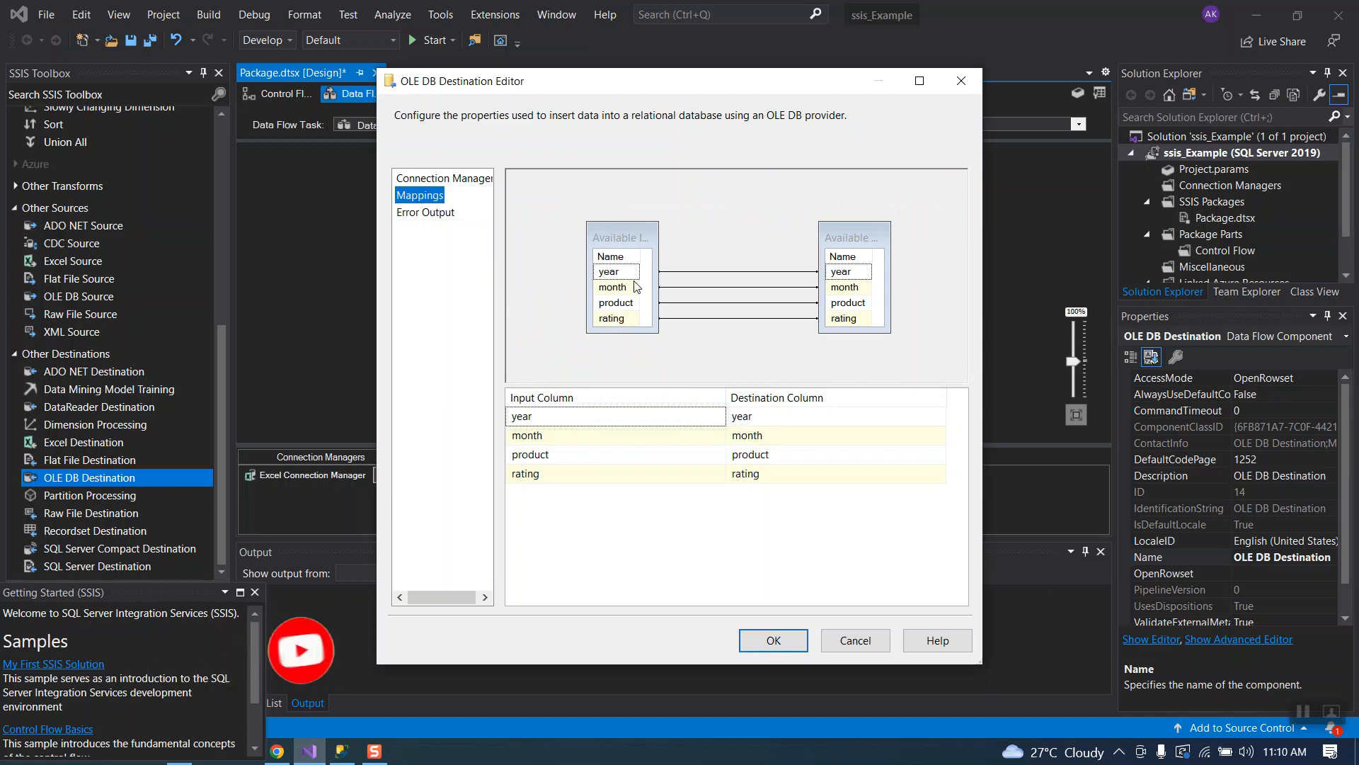
mouse_move(636, 289)
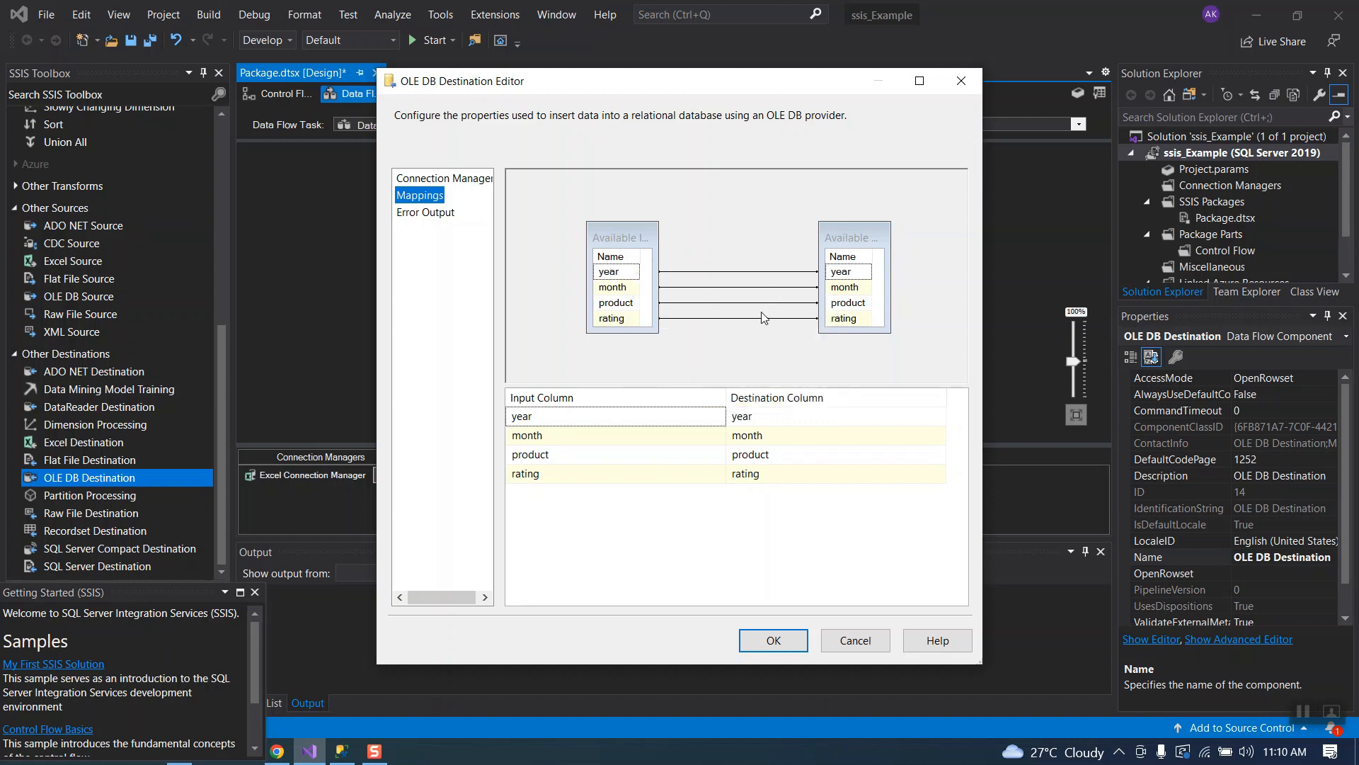
Remove the mappings between the input and destination columns for year, month, product and rating
click(723, 274)
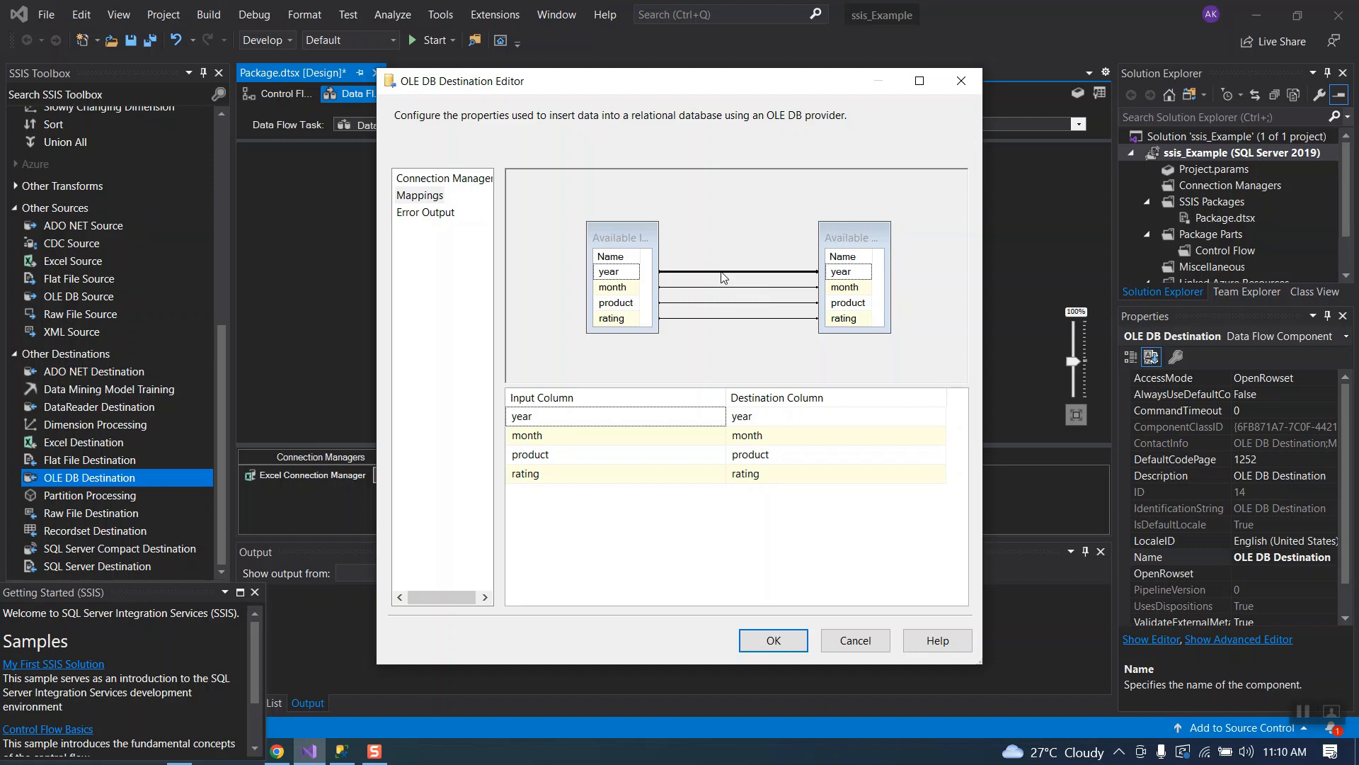
key(Delete)
click(720, 287)
key(Delete)
click(724, 303)
key(Delete)
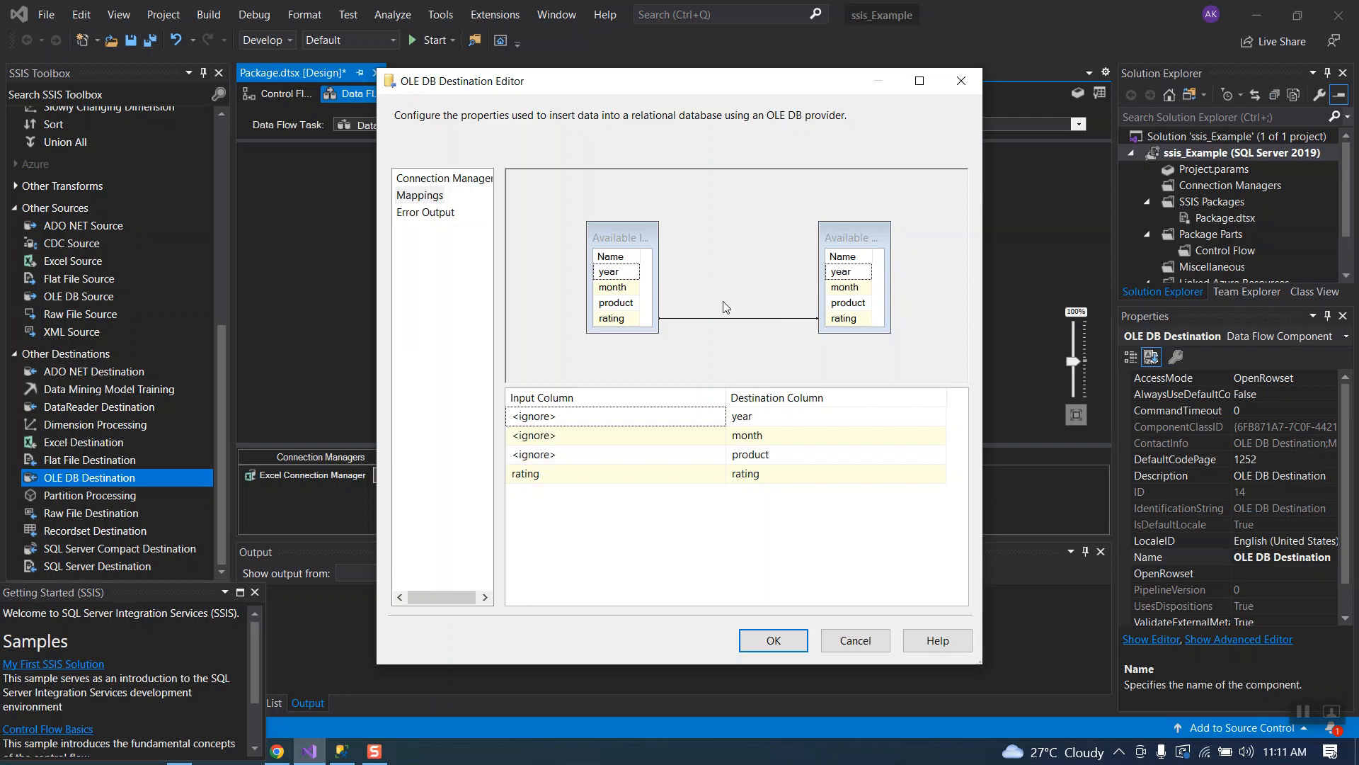
click(729, 324)
key(Delete)
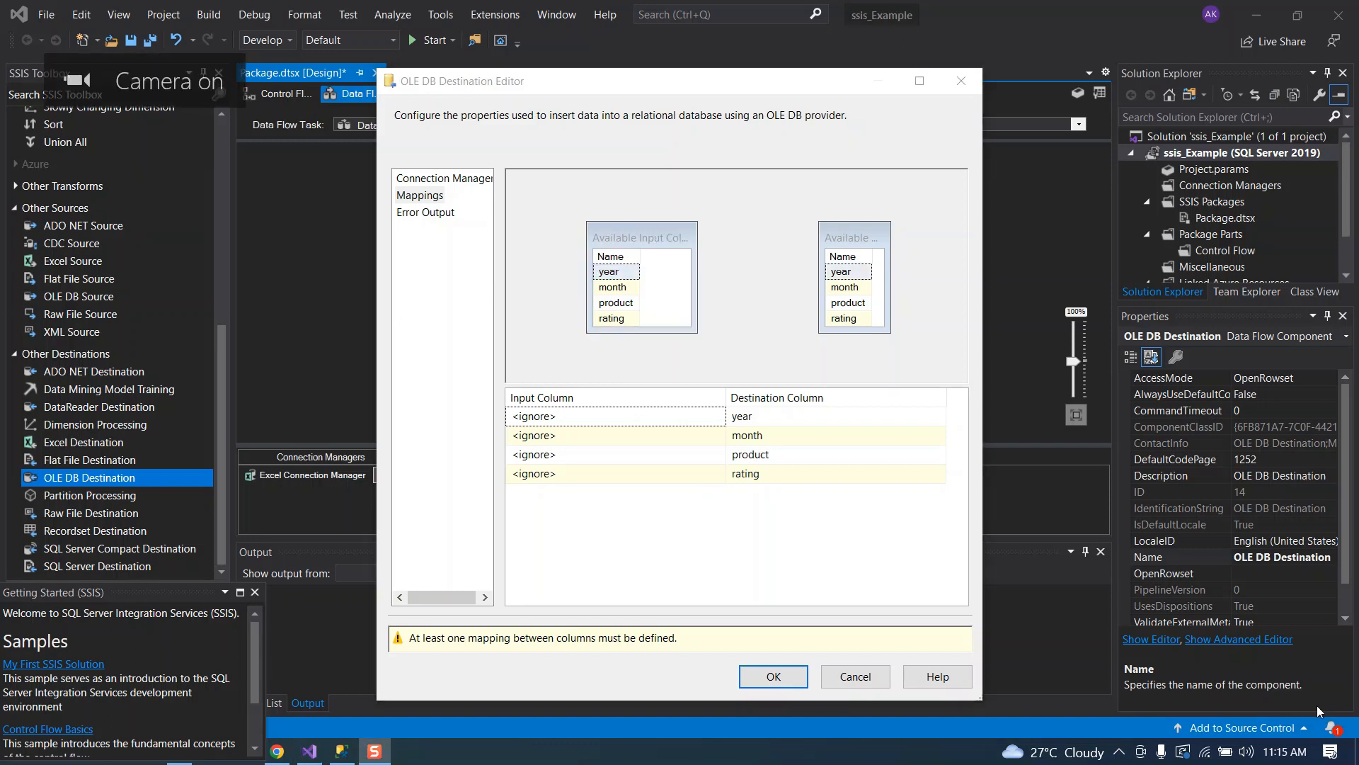
Map the input columns year, month, product and rating to the destination columns of the same names
click(623, 276)
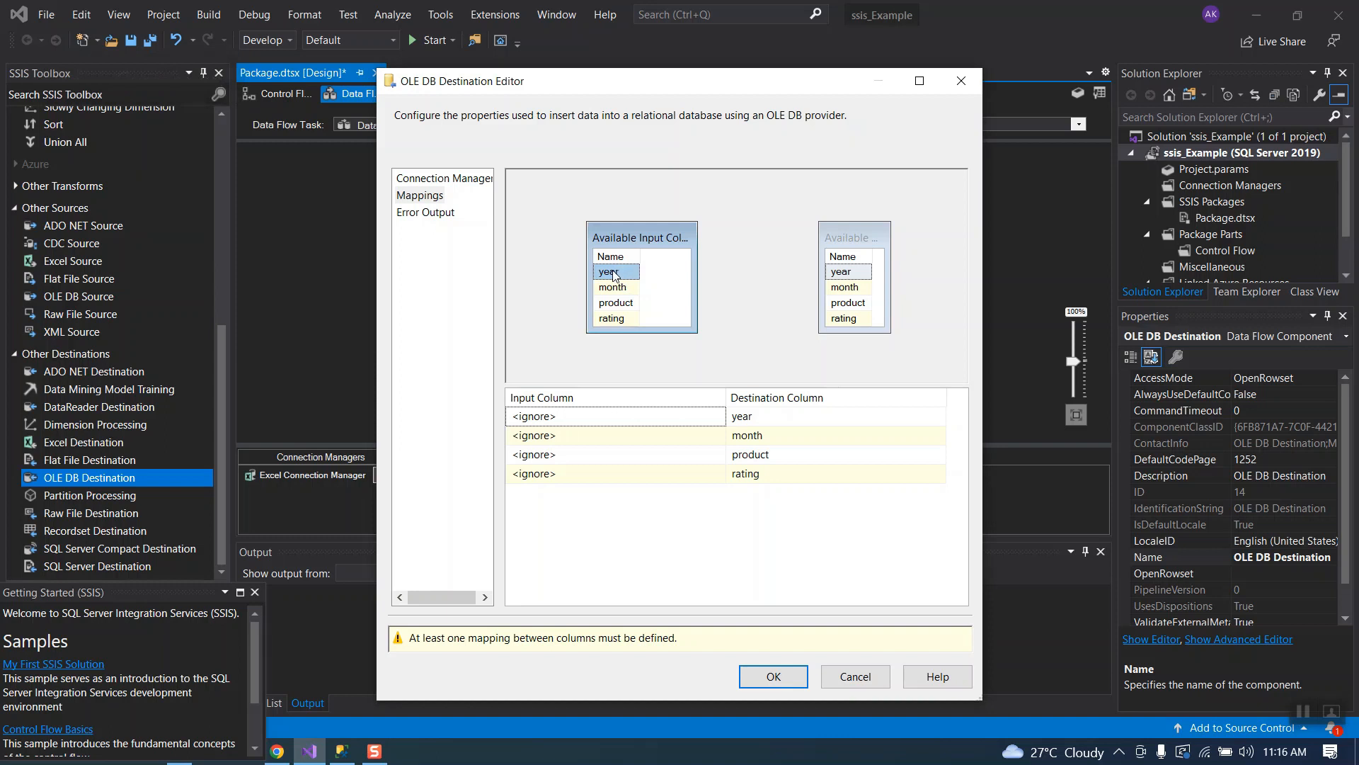
drag(615, 276, 851, 277)
click(610, 291)
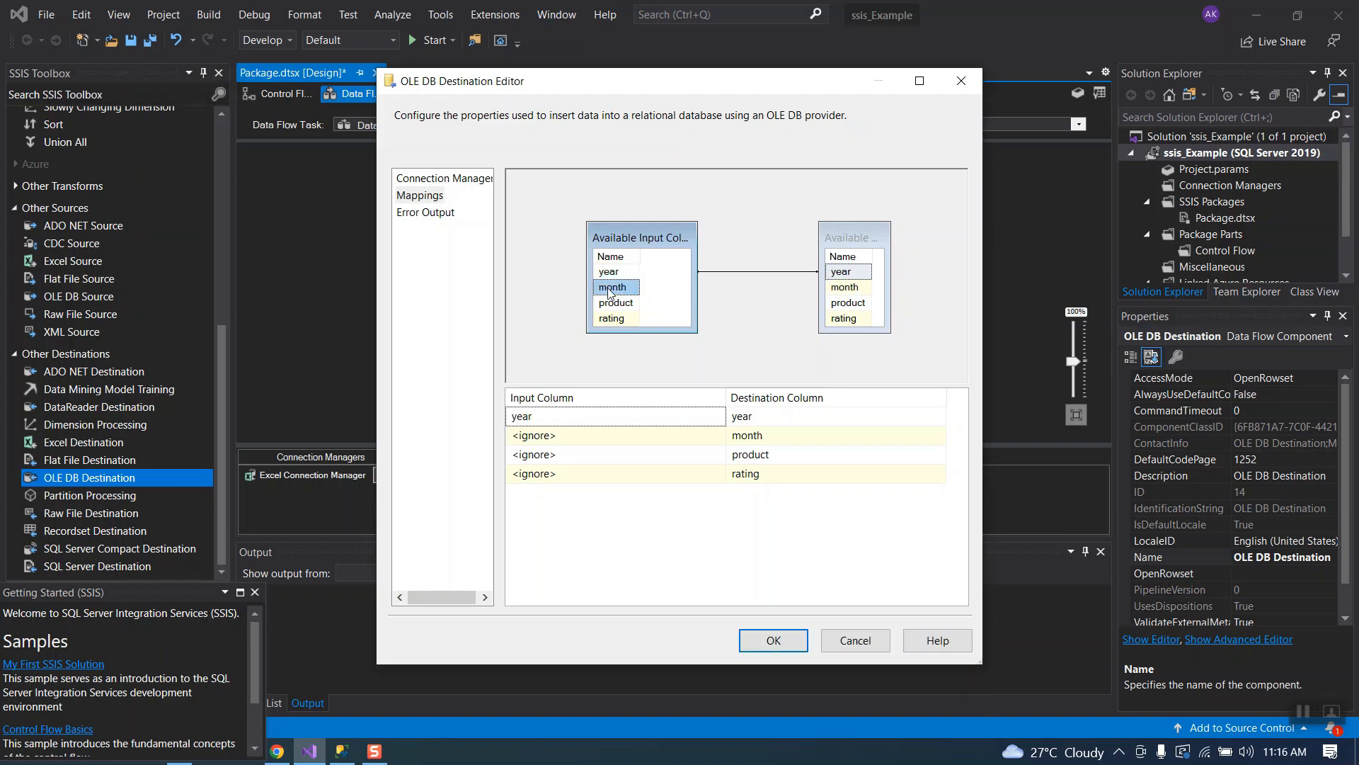
drag(609, 292, 858, 292)
click(615, 306)
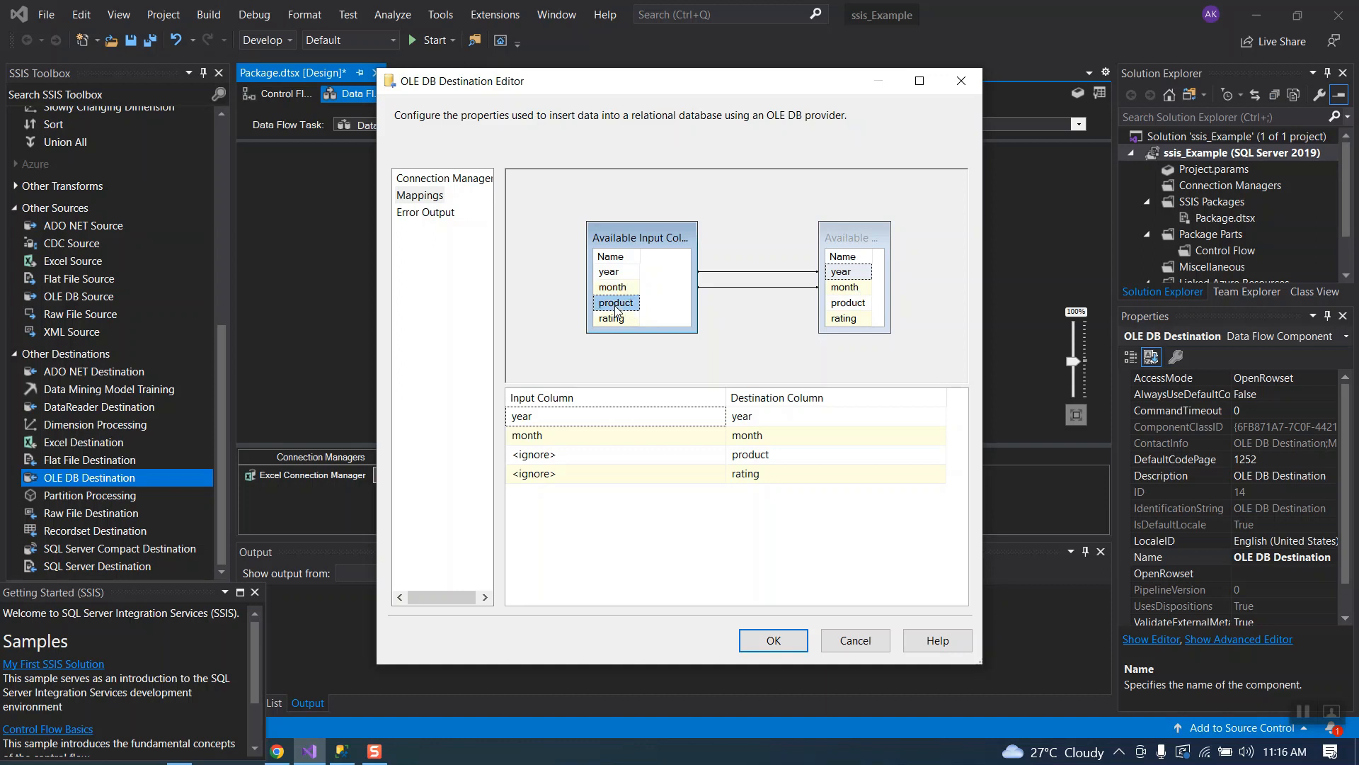
drag(616, 310, 849, 311)
click(618, 320)
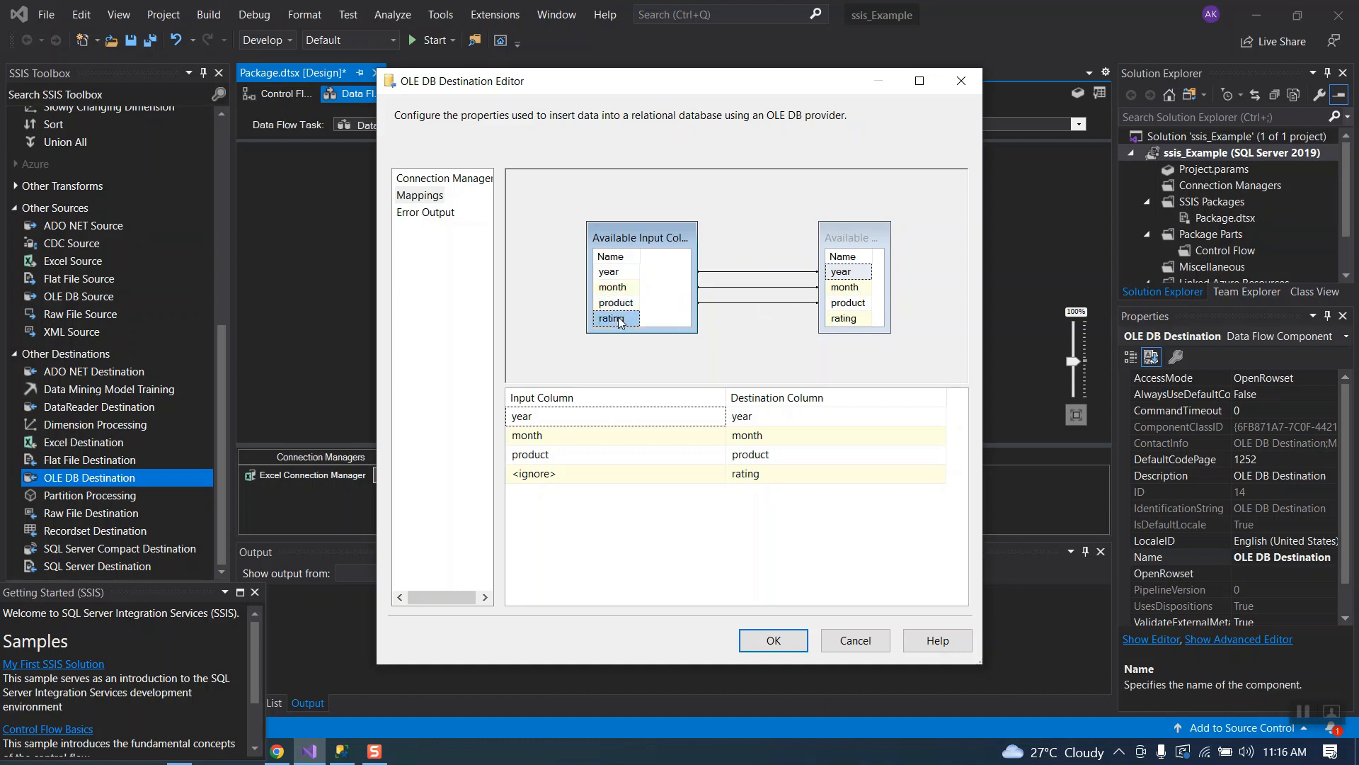
drag(620, 322, 842, 322)
click(1302, 712)
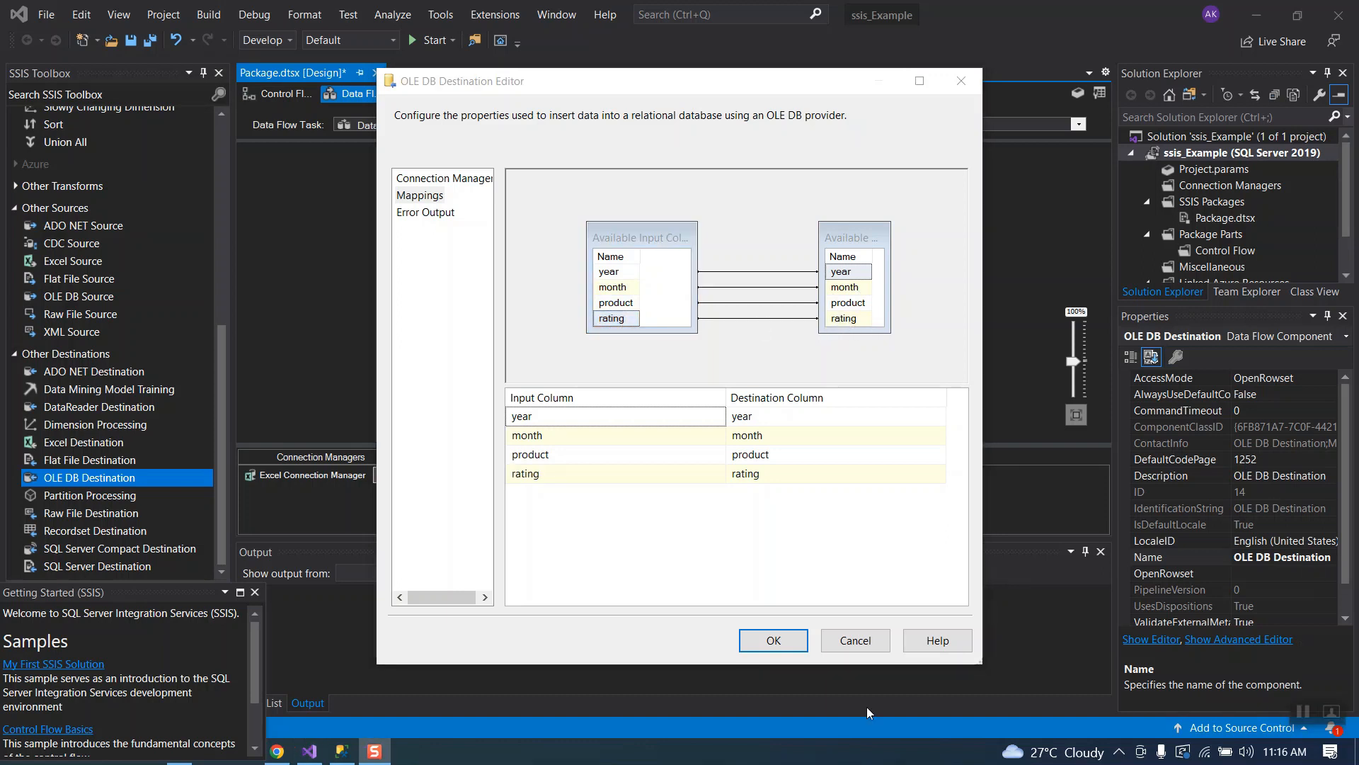
Review the error output settings of the OLE DB Destination and accept its configuration
click(425, 214)
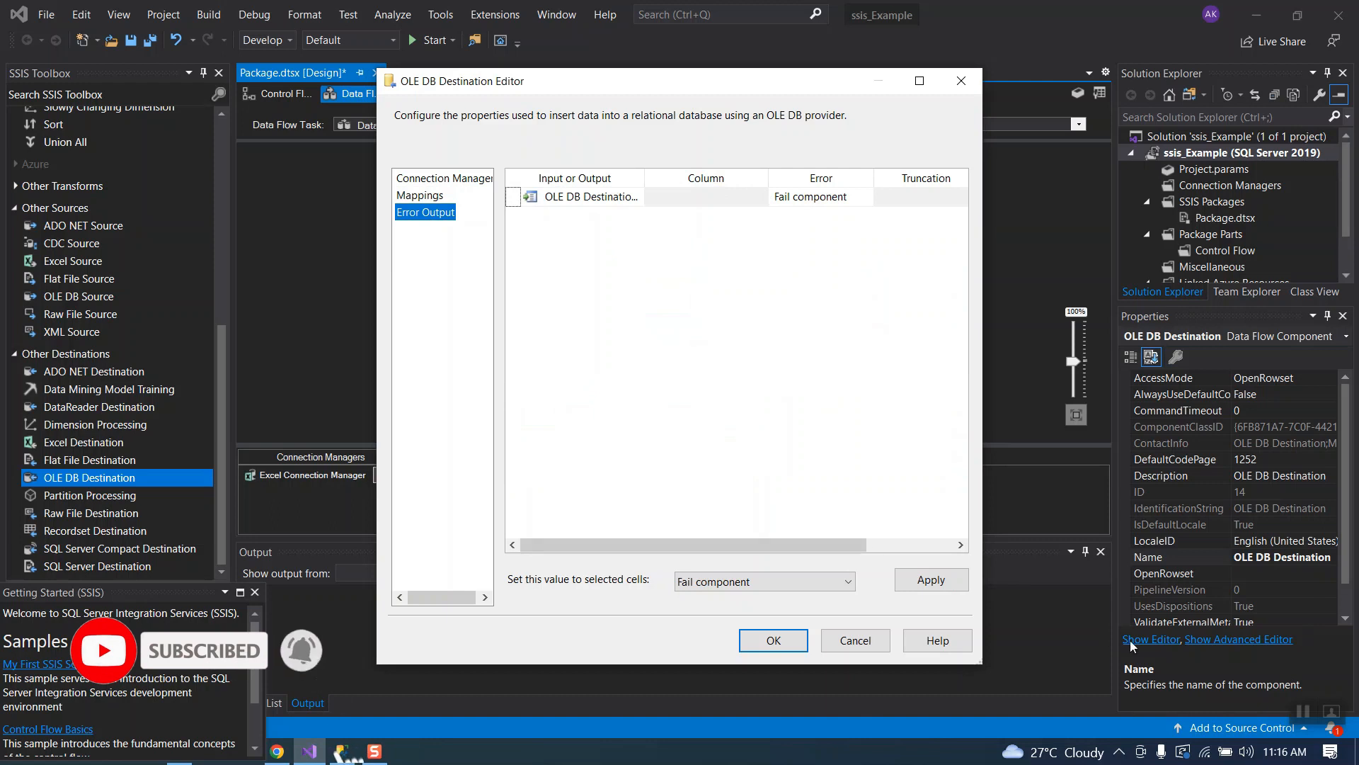
click(1306, 716)
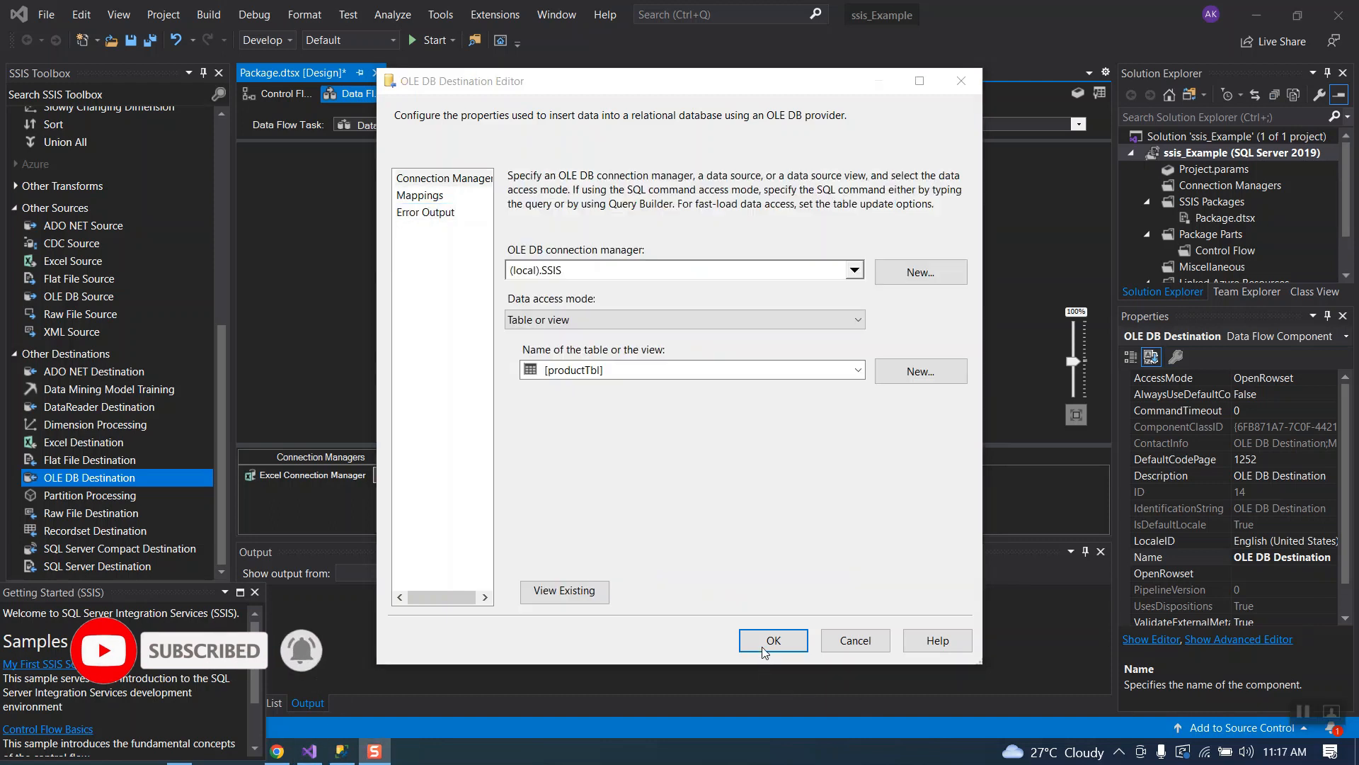
click(761, 643)
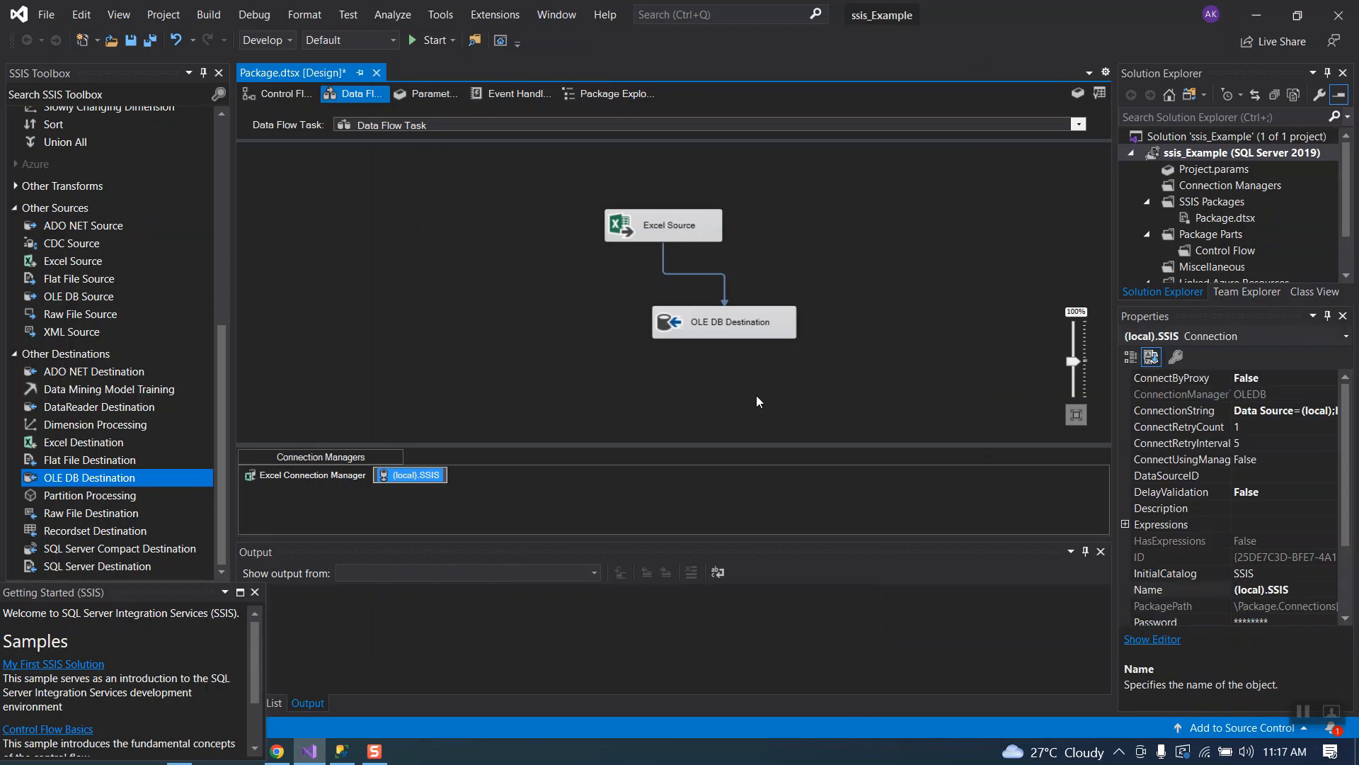
click(1303, 711)
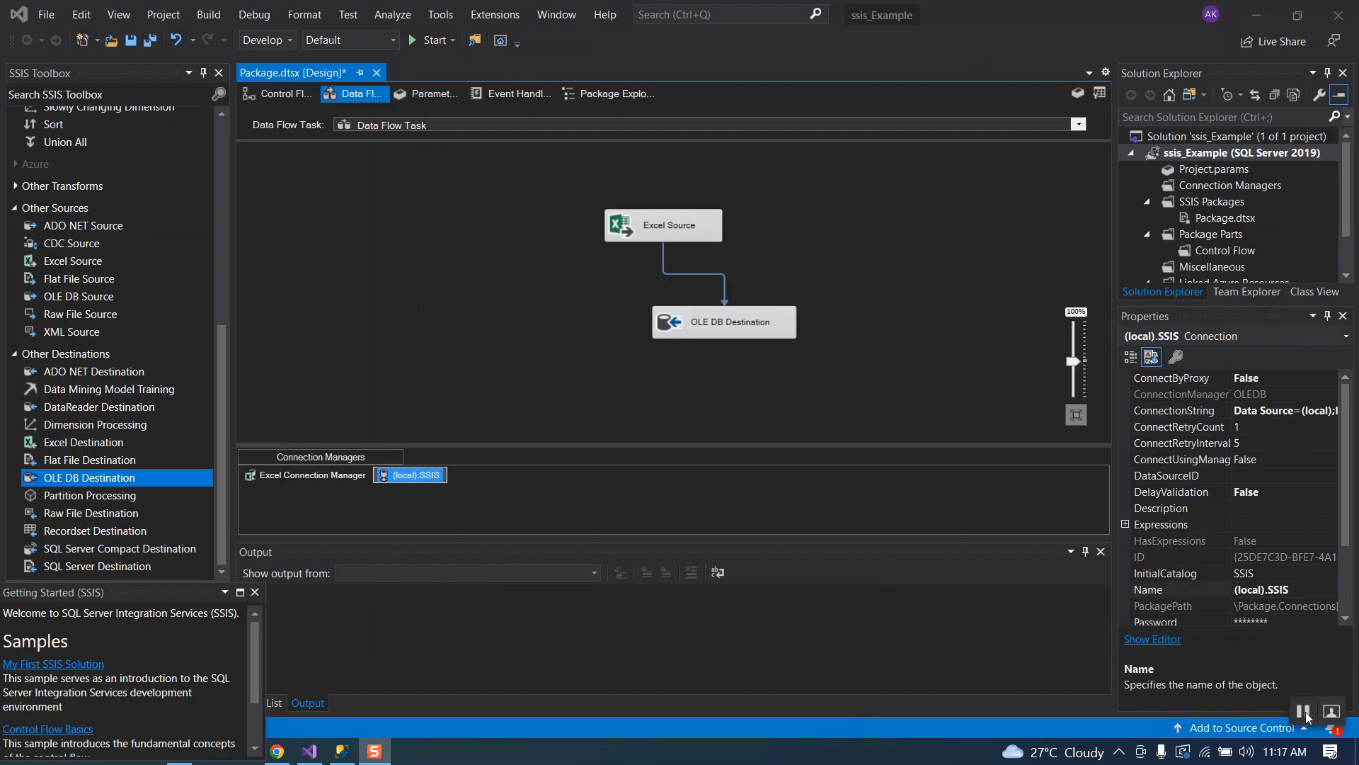
Rename the Excel Source component in the data flow as Product
click(672, 223)
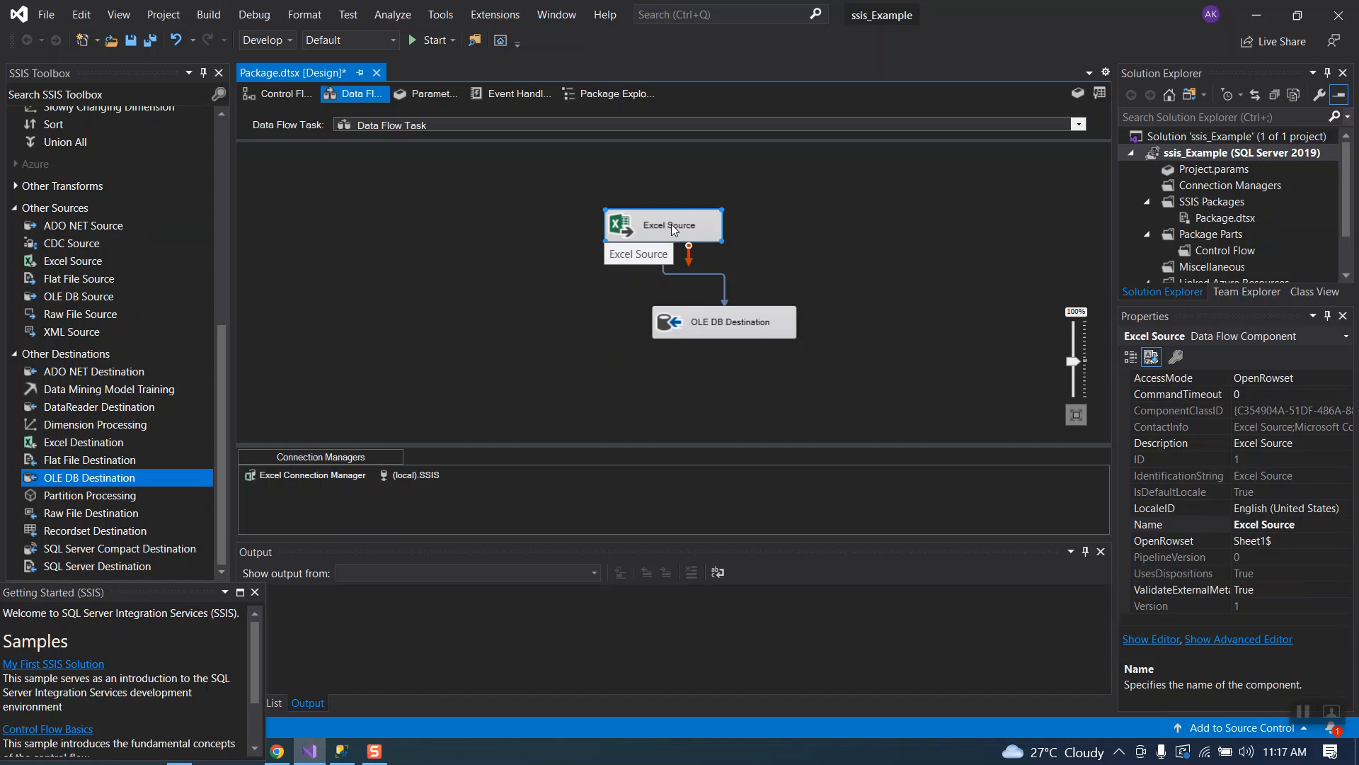
right_click(671, 224)
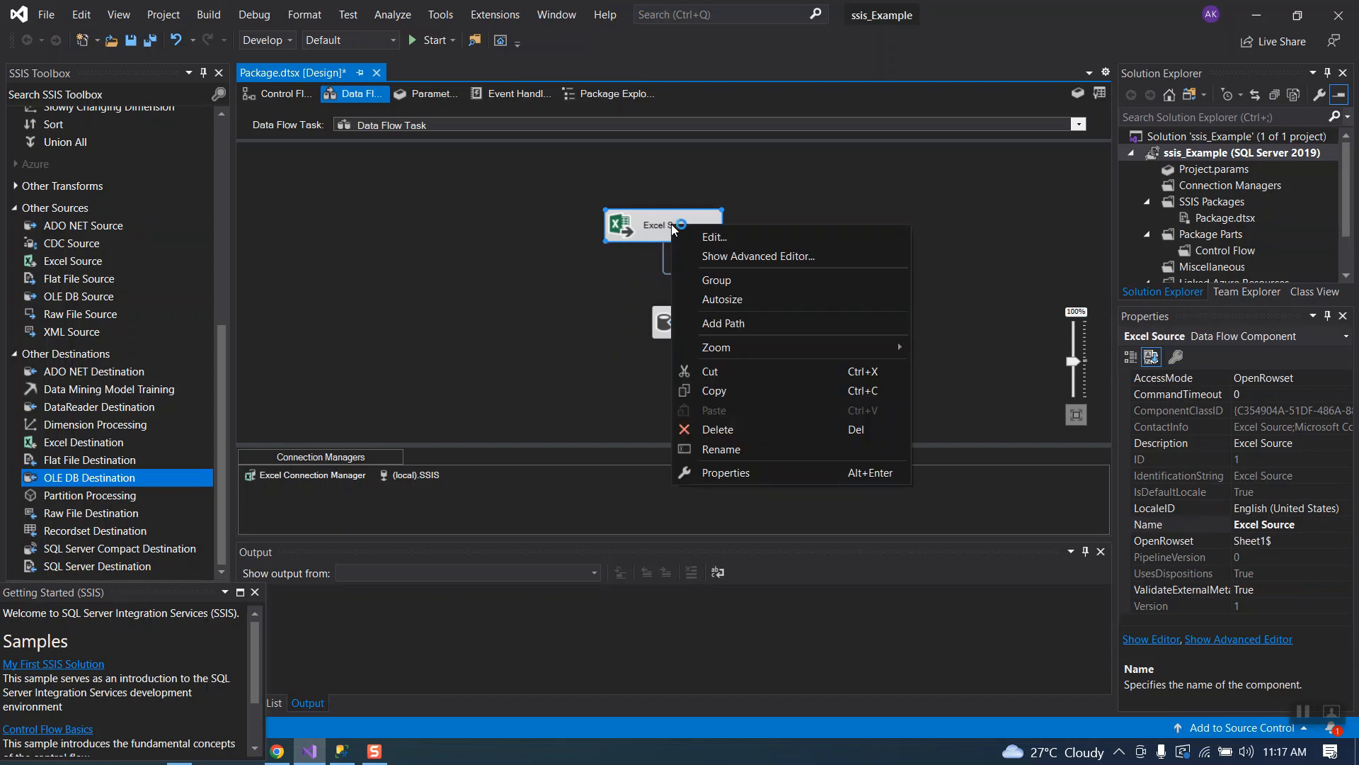
click(712, 449)
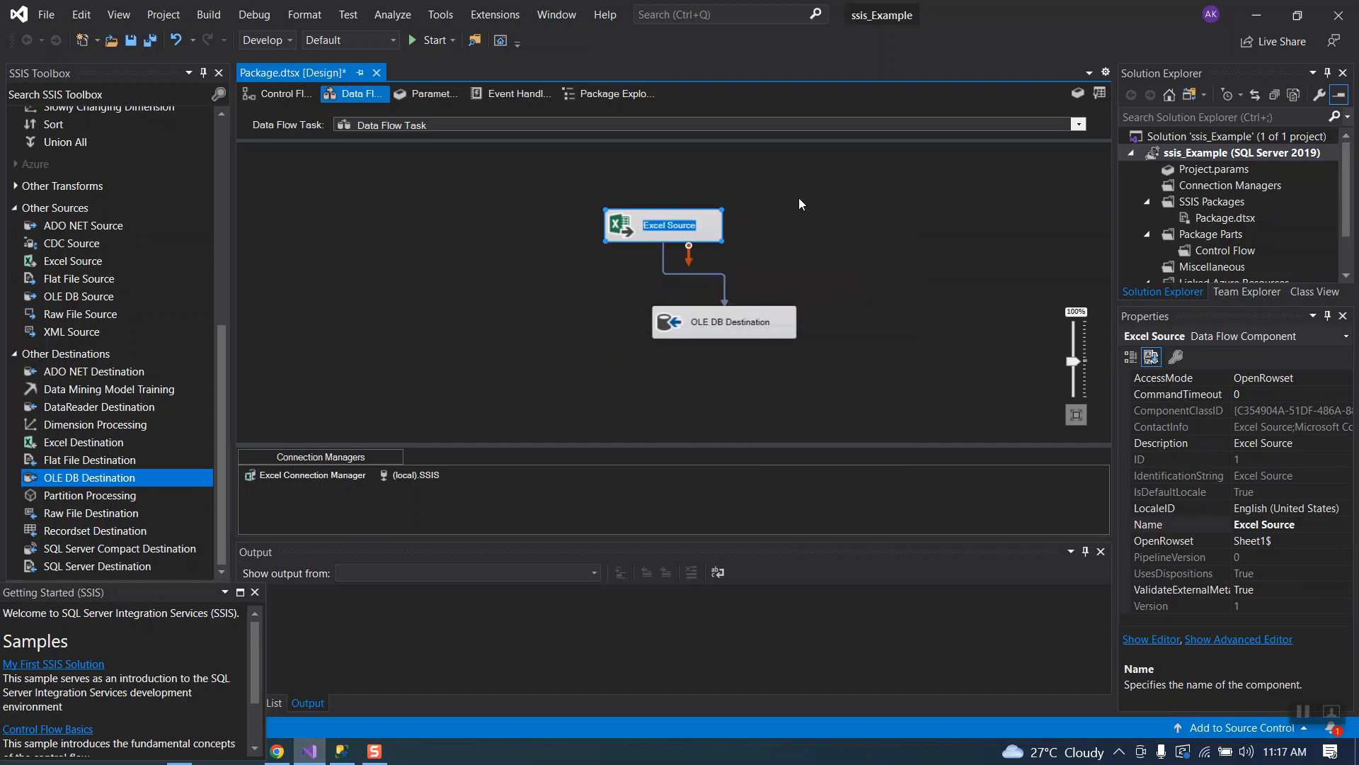
text(Pro)
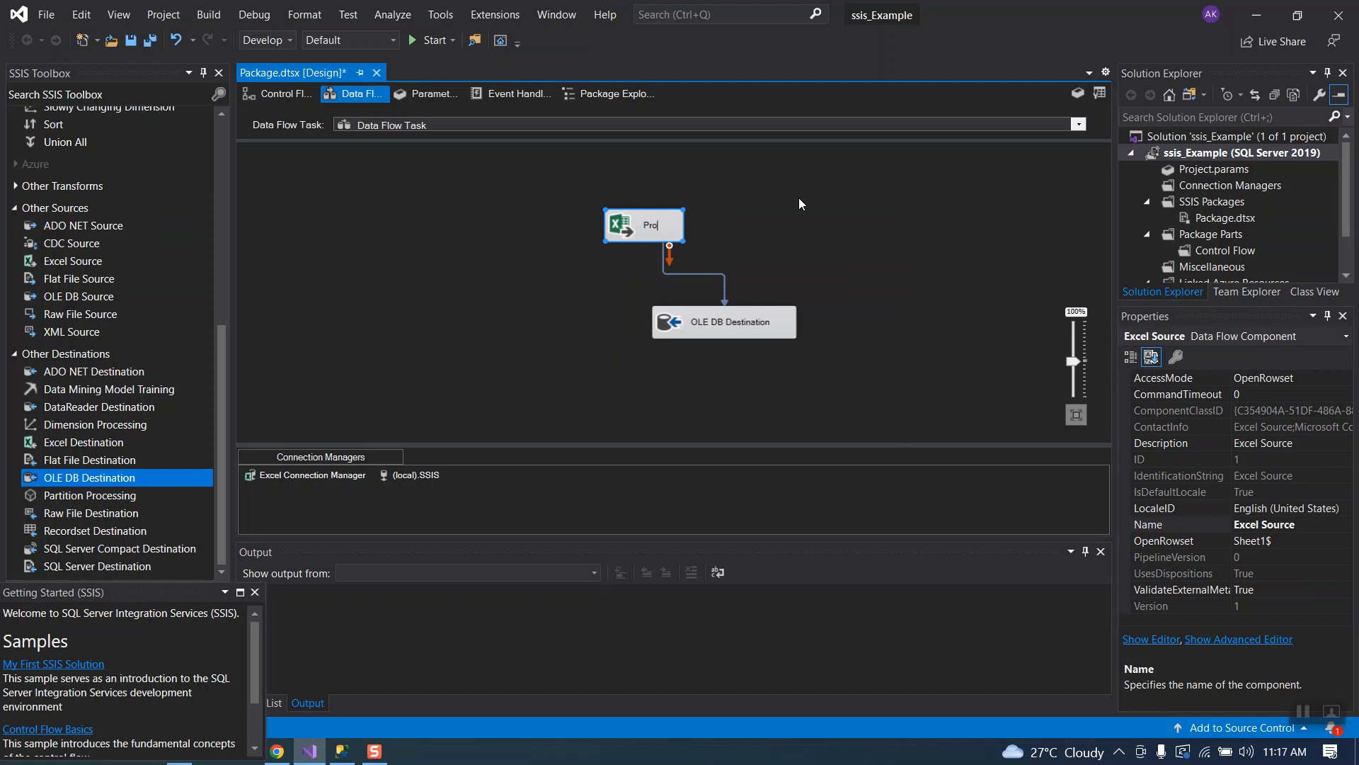
text(duct)
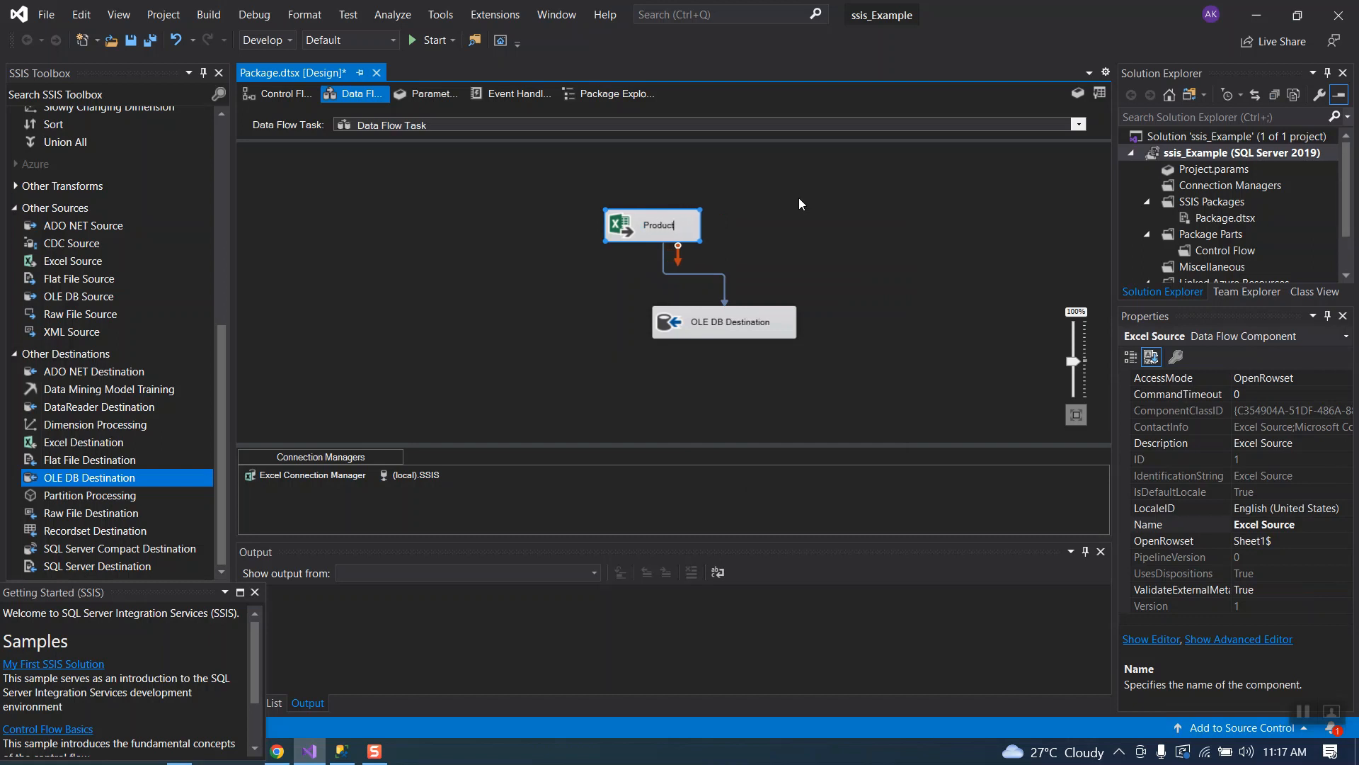
click(910, 318)
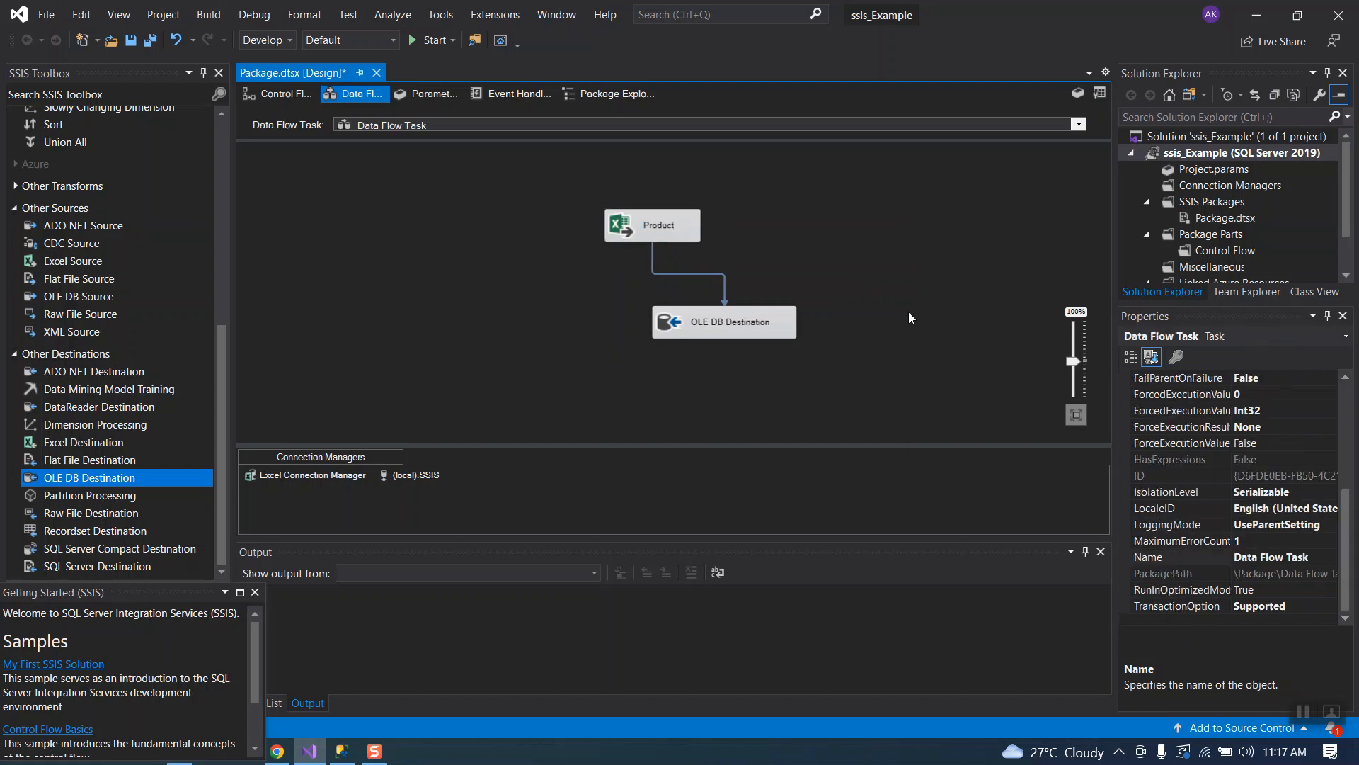
Rename the OLE DB Destination component in the data flow as productTbl
click(732, 323)
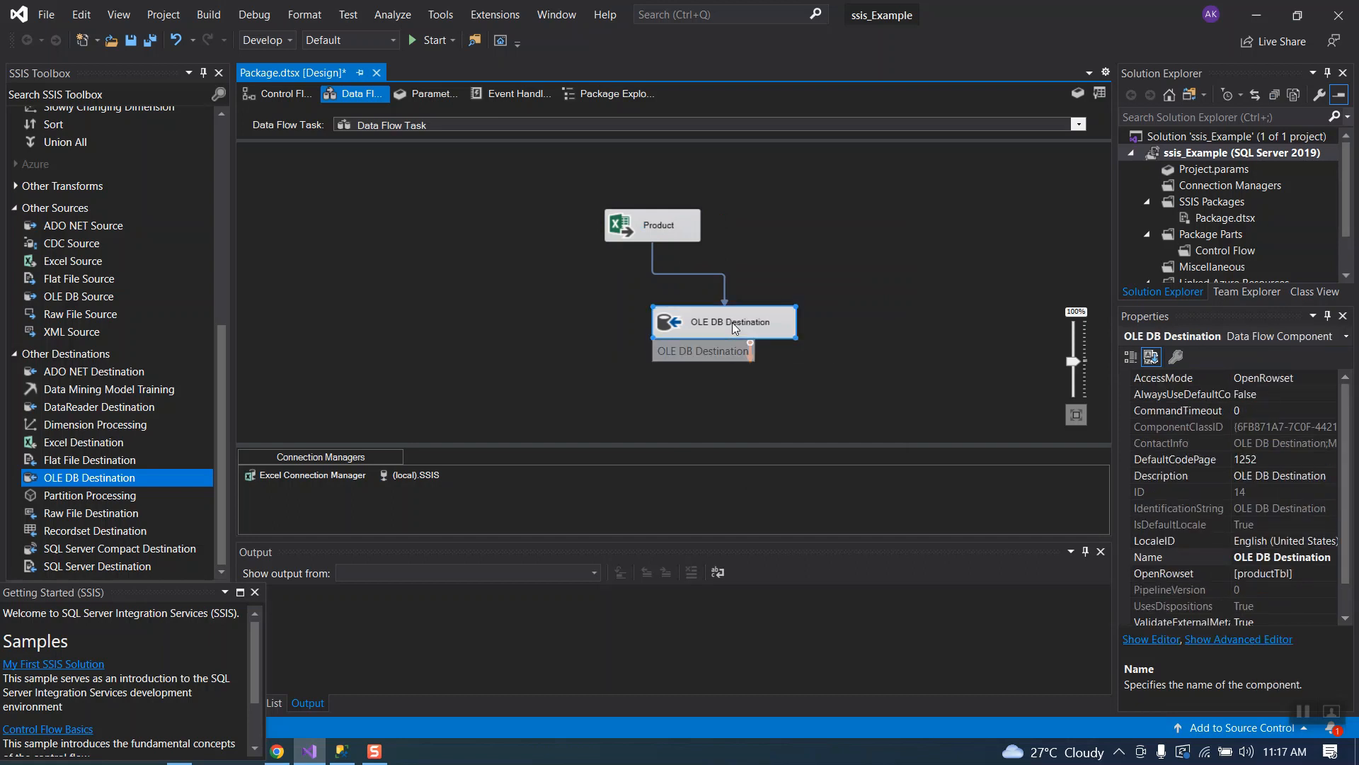
right_click(733, 323)
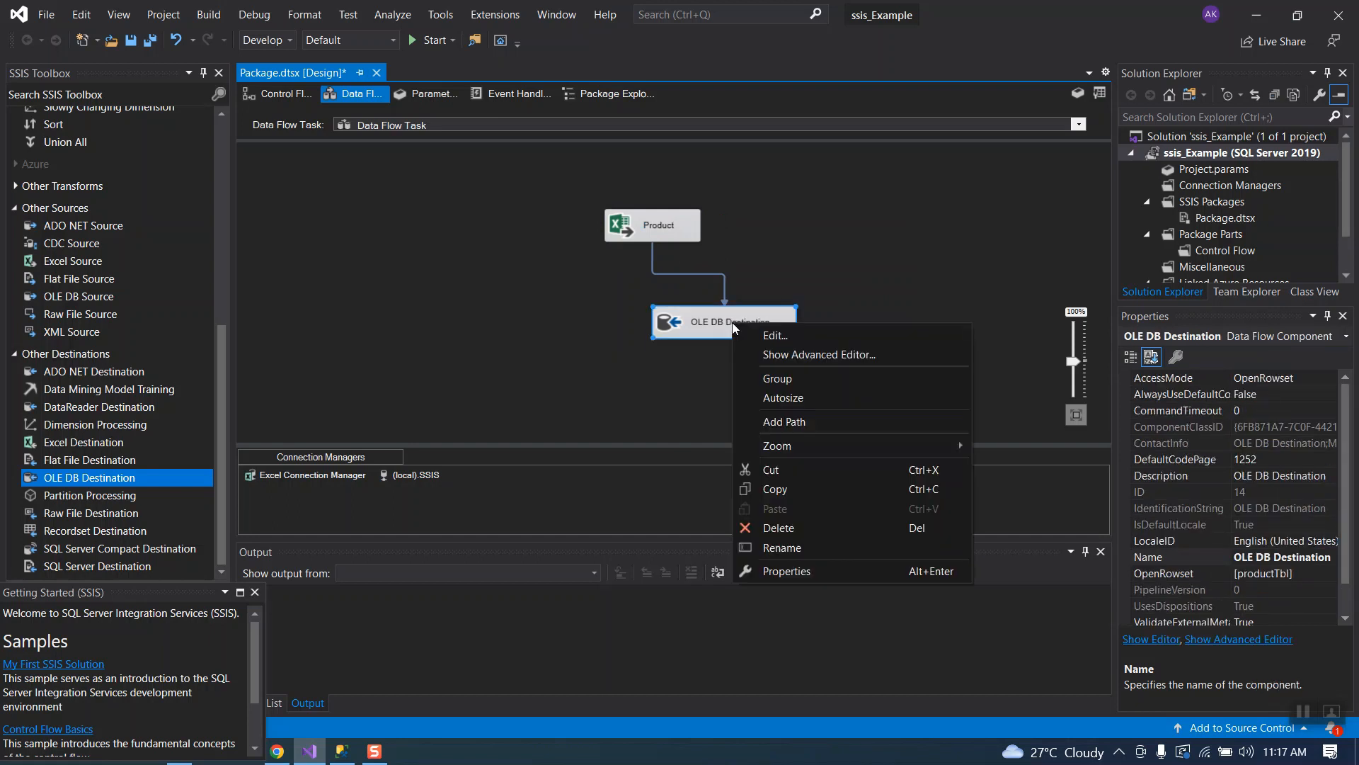
click(766, 541)
text(produ)
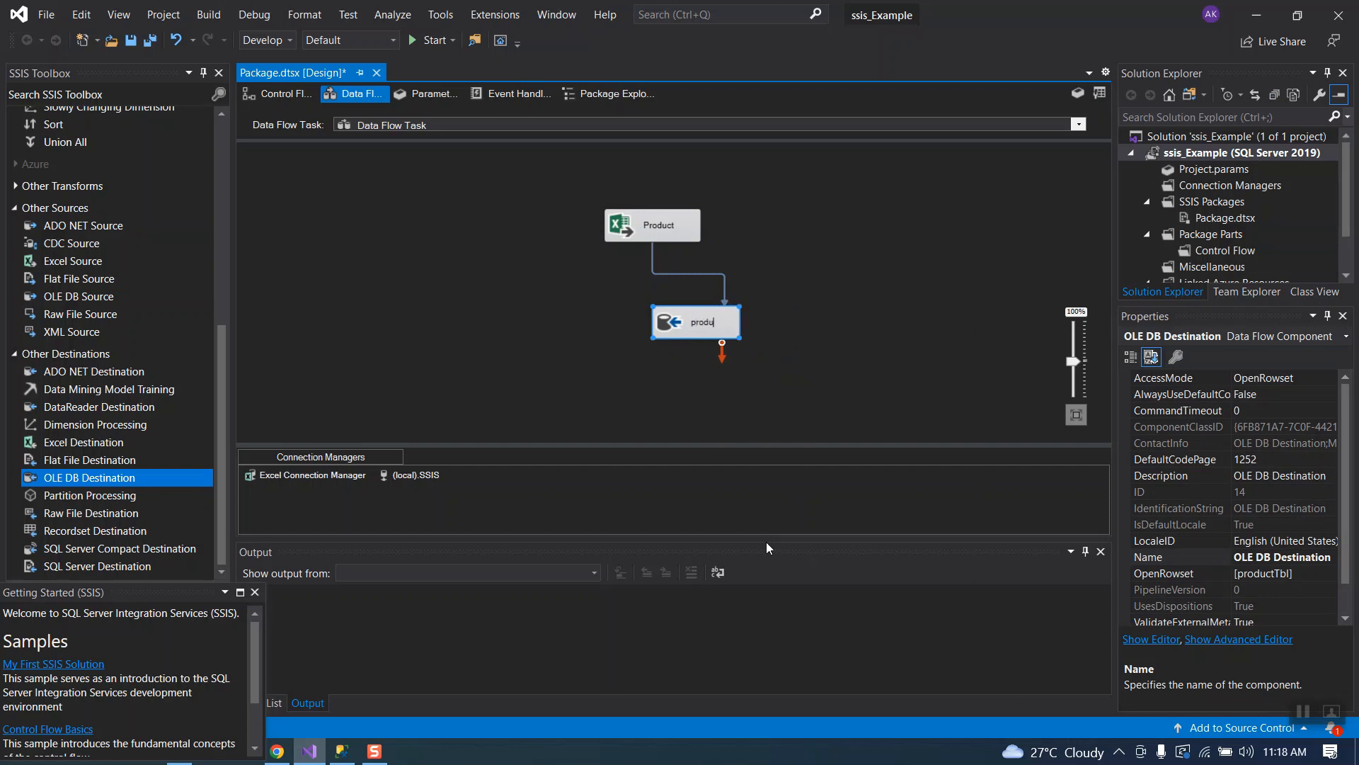
text(ctTbl)
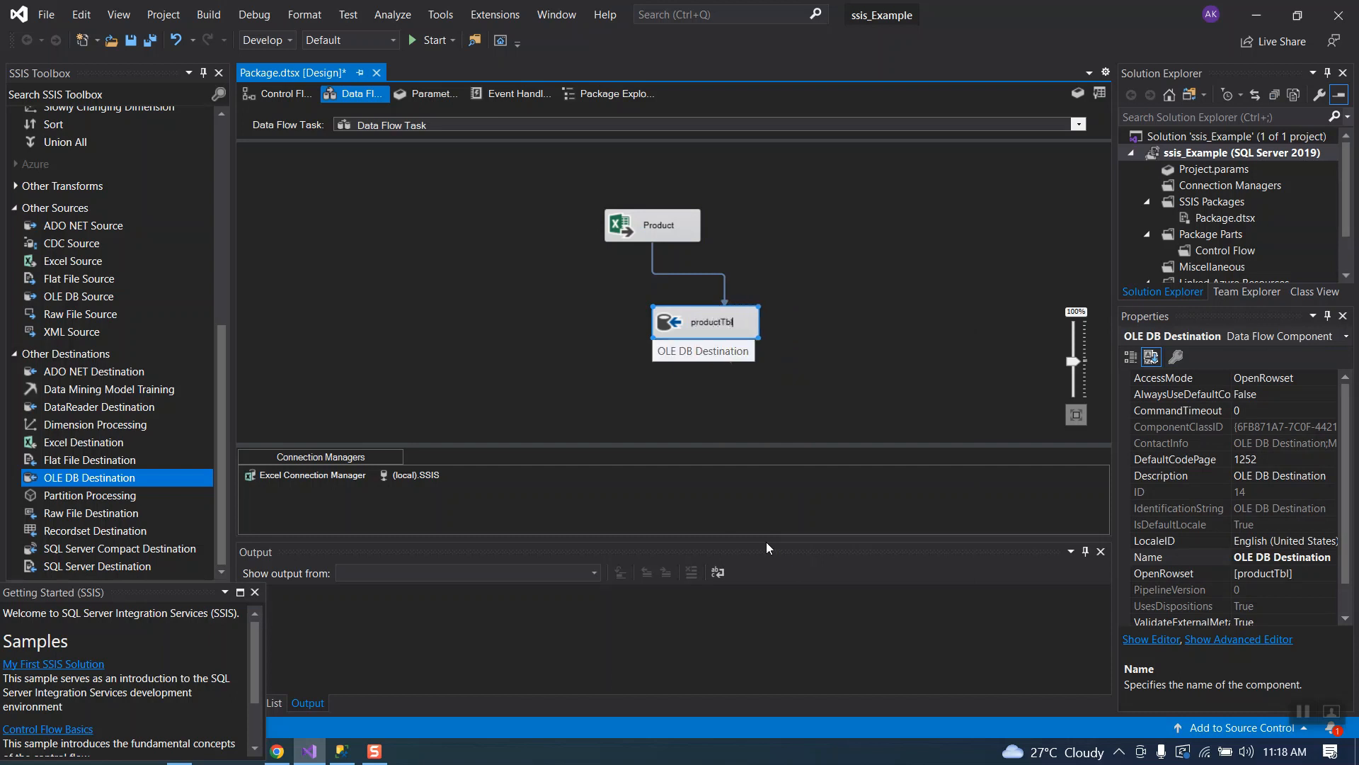
key(Return)
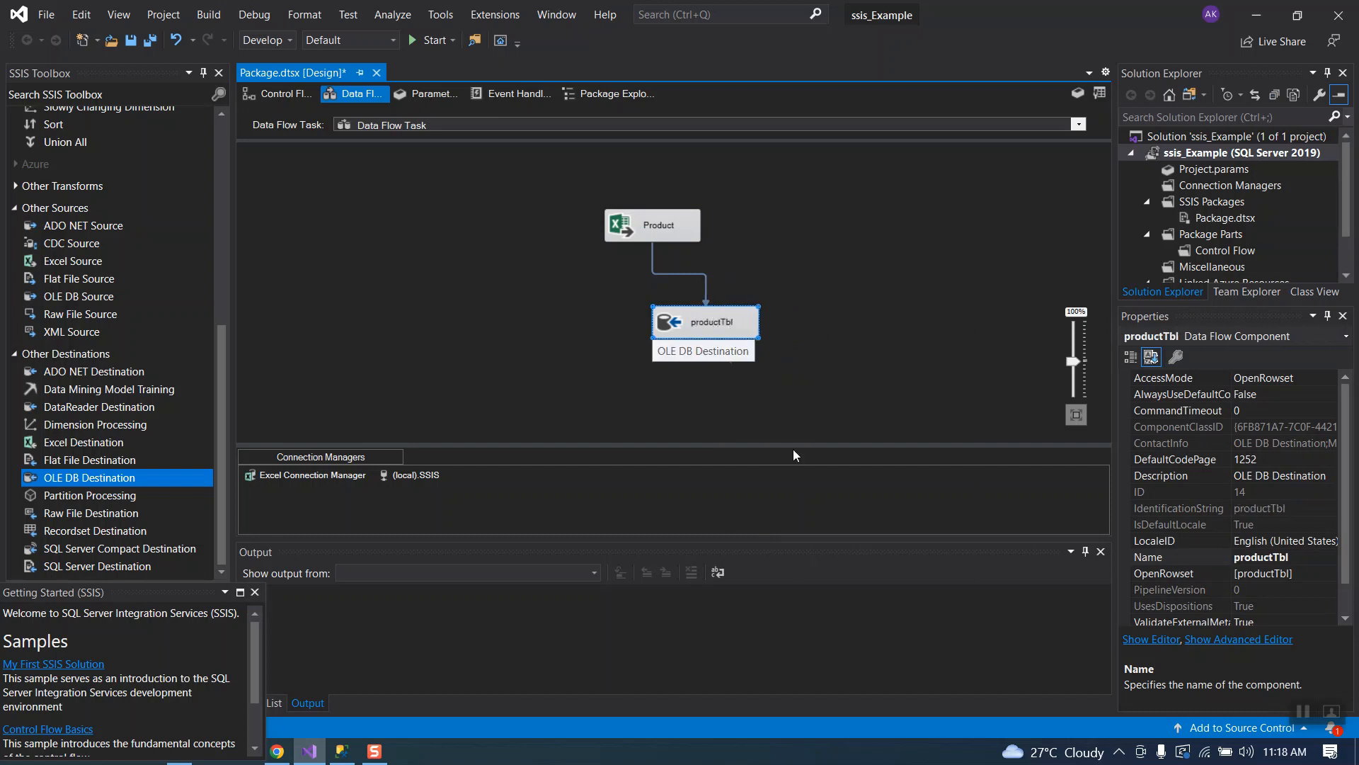
click(830, 332)
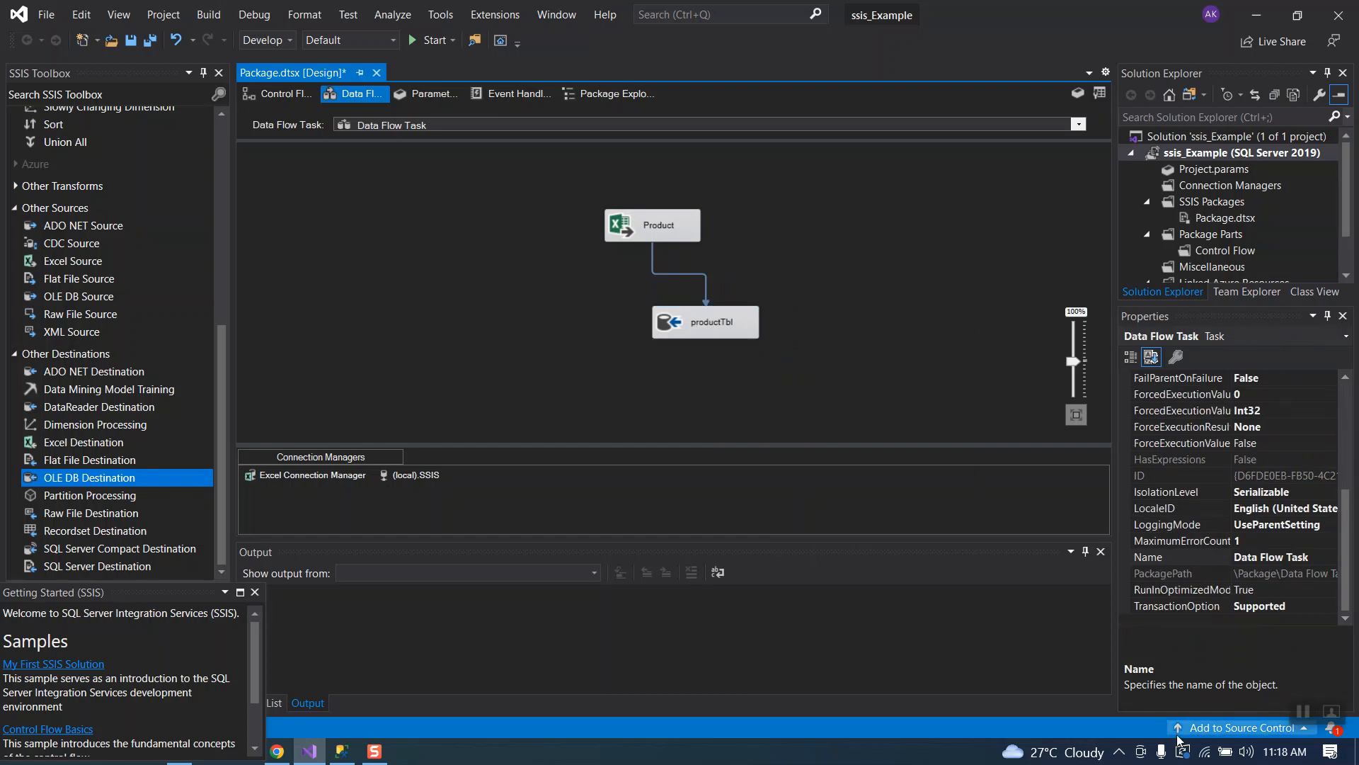
Run the package to load the Excel data into the productTbl table
click(1304, 713)
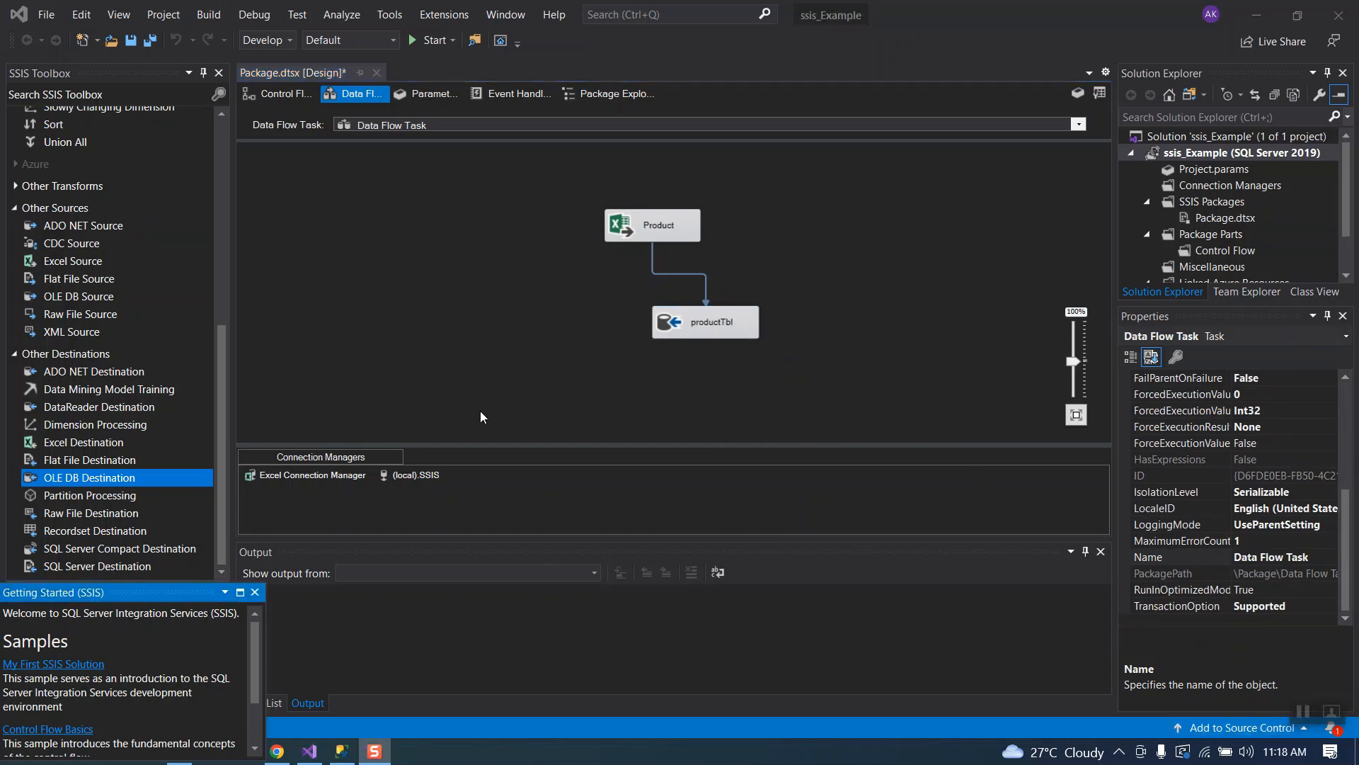
click(418, 41)
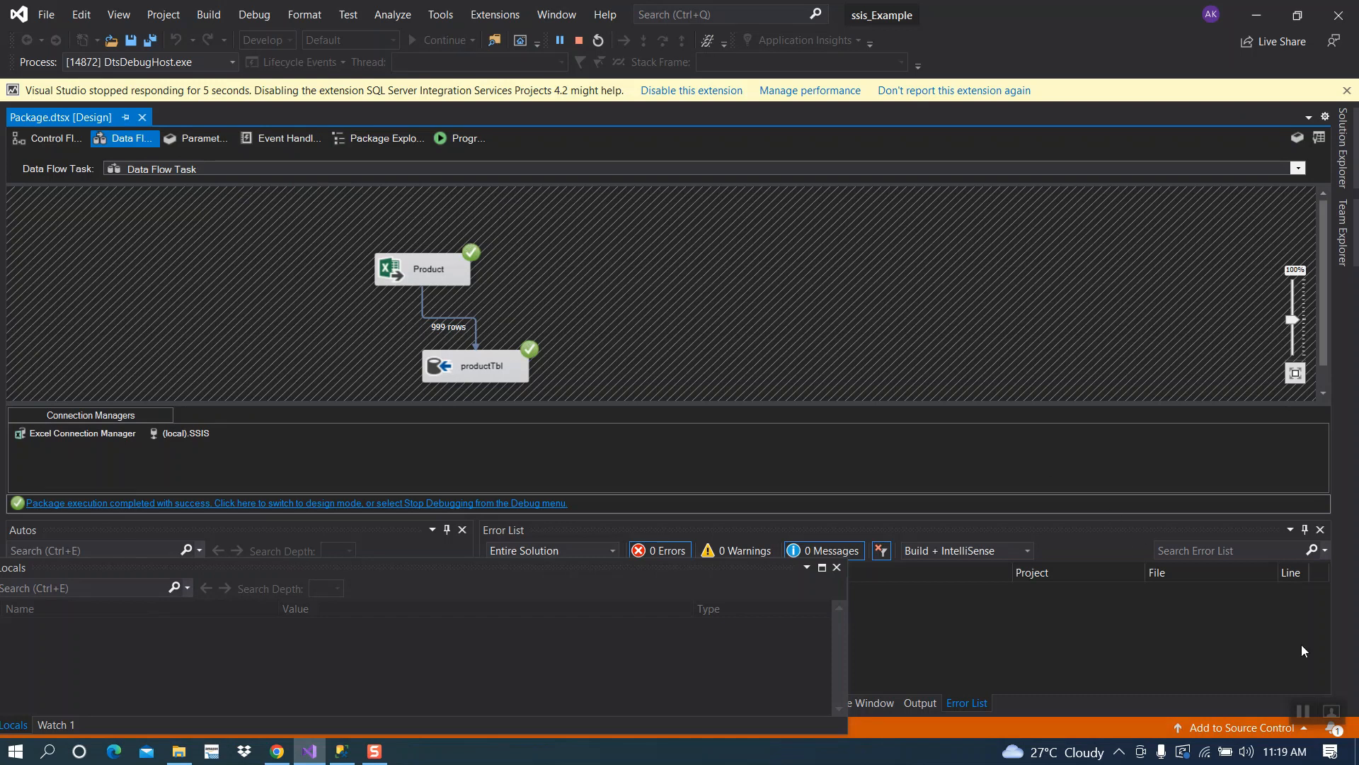
click(1303, 714)
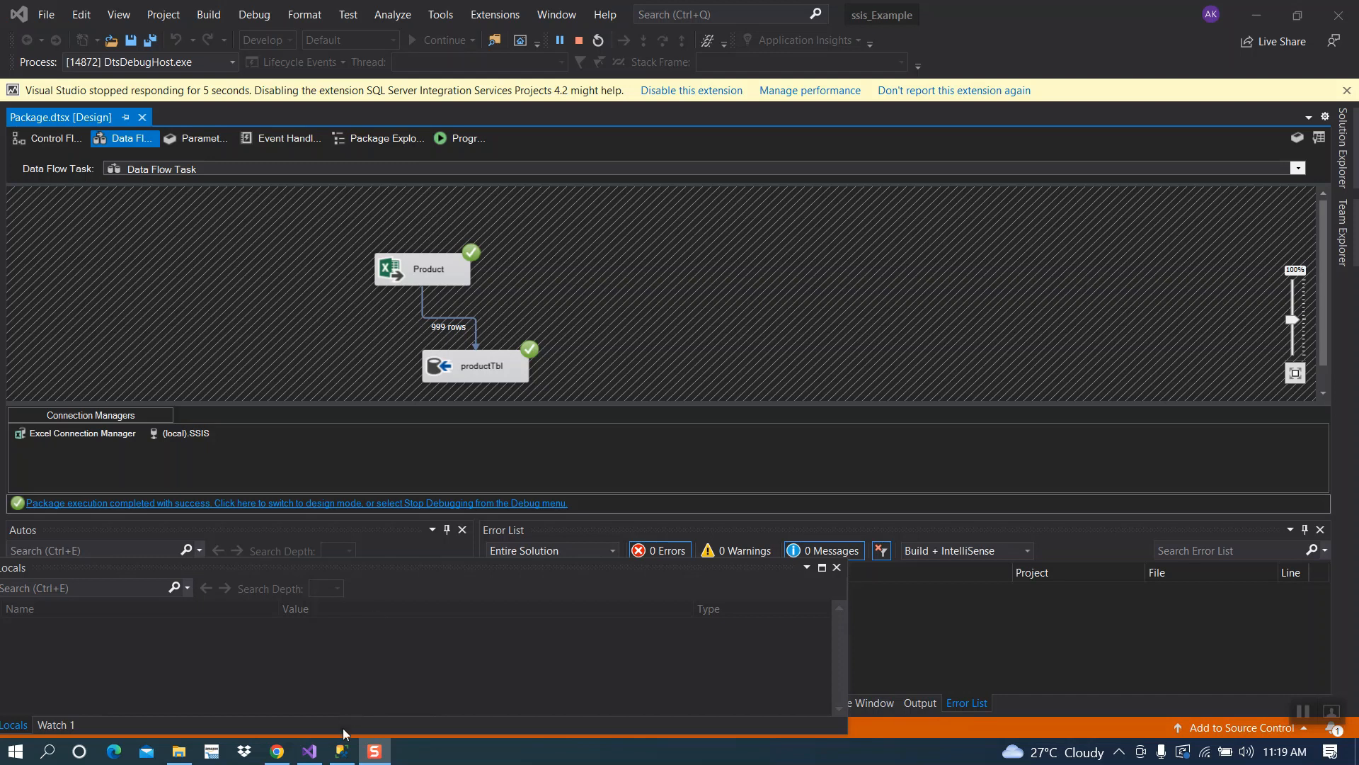
Switch to SQL Server Management Studio and refresh the SSIS database
click(341, 750)
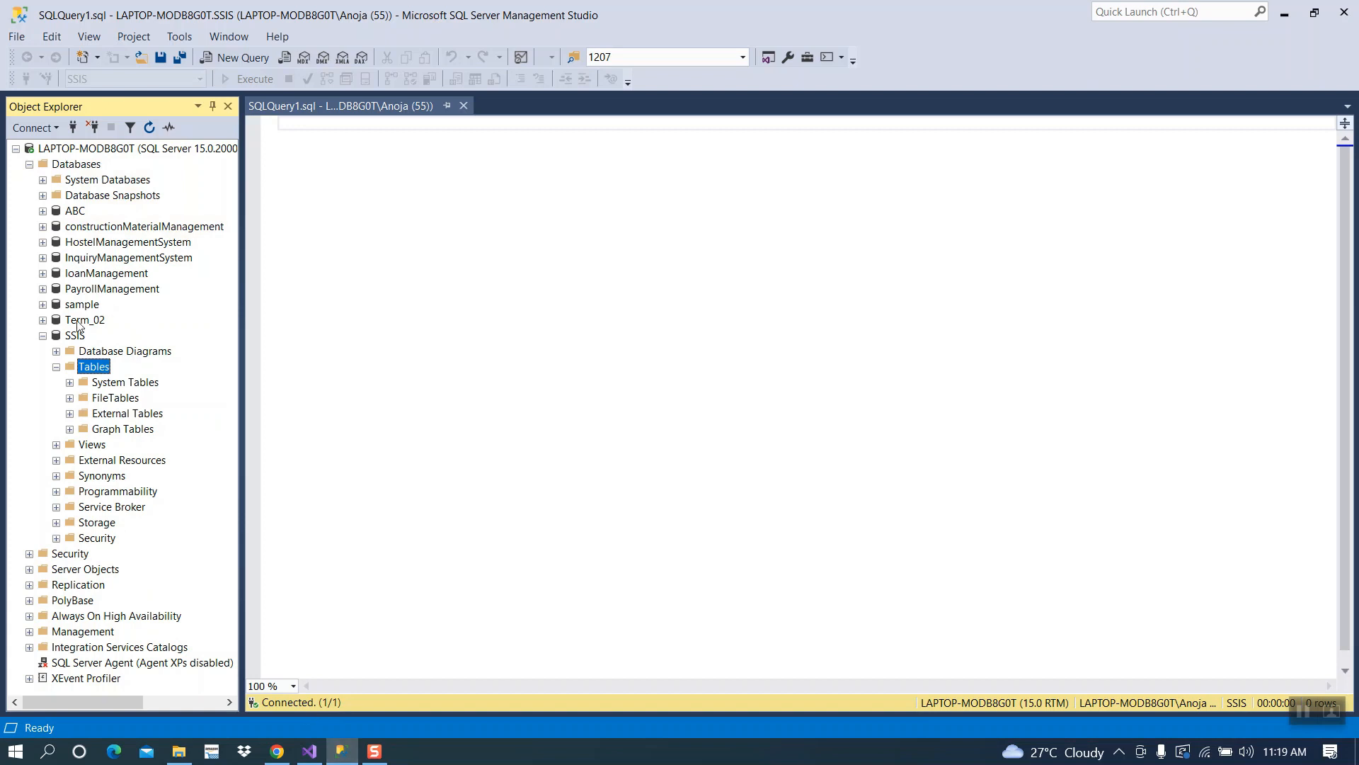
right_click(73, 337)
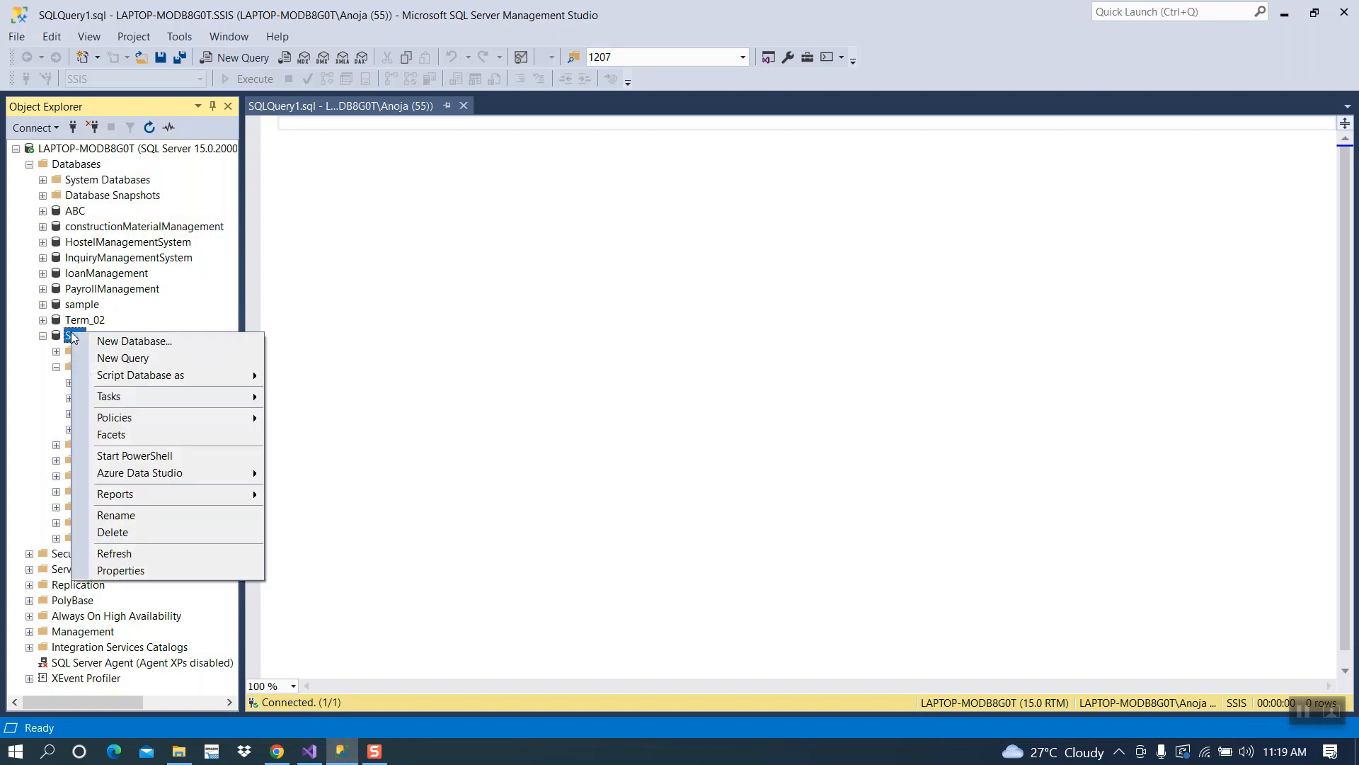
click(115, 555)
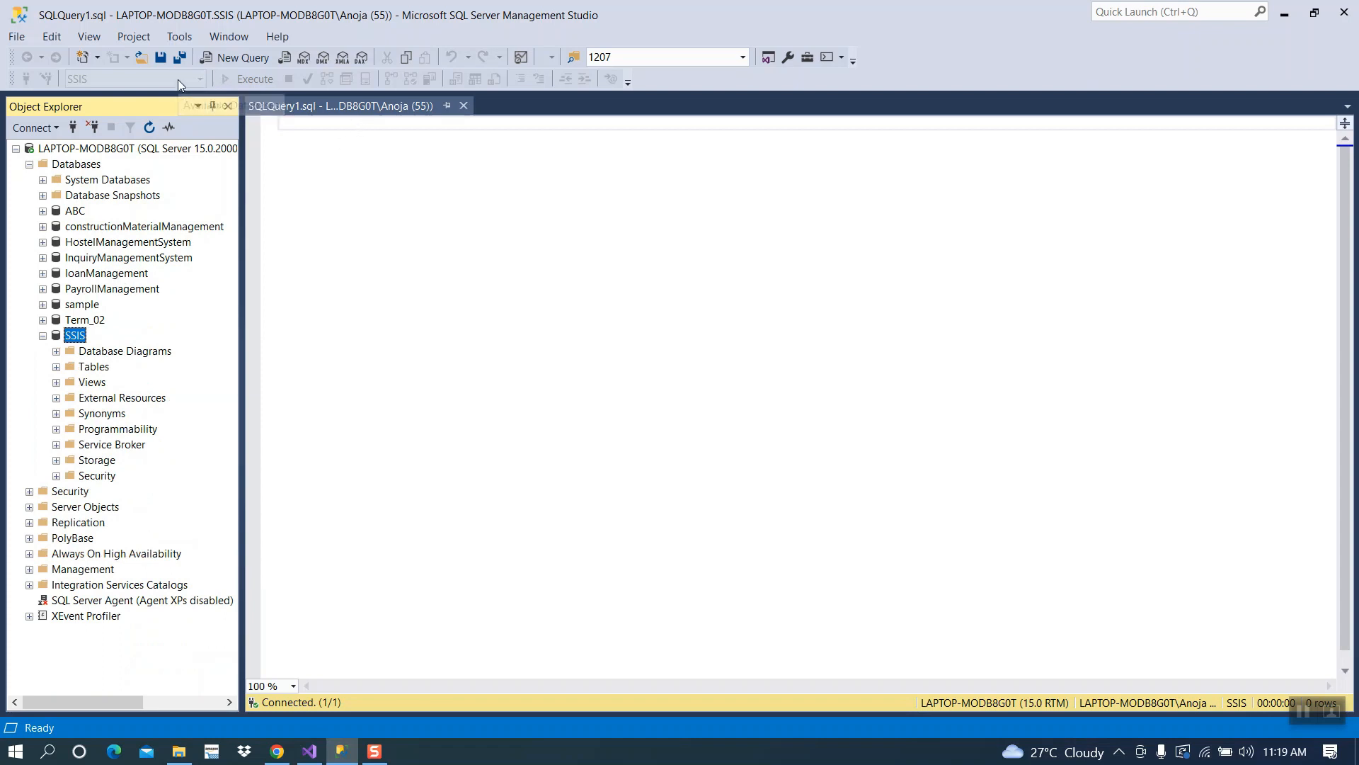
Write the query "select * from productTbl" in SQLQuery1.sql and execute it to list the loaded rows
click(417, 186)
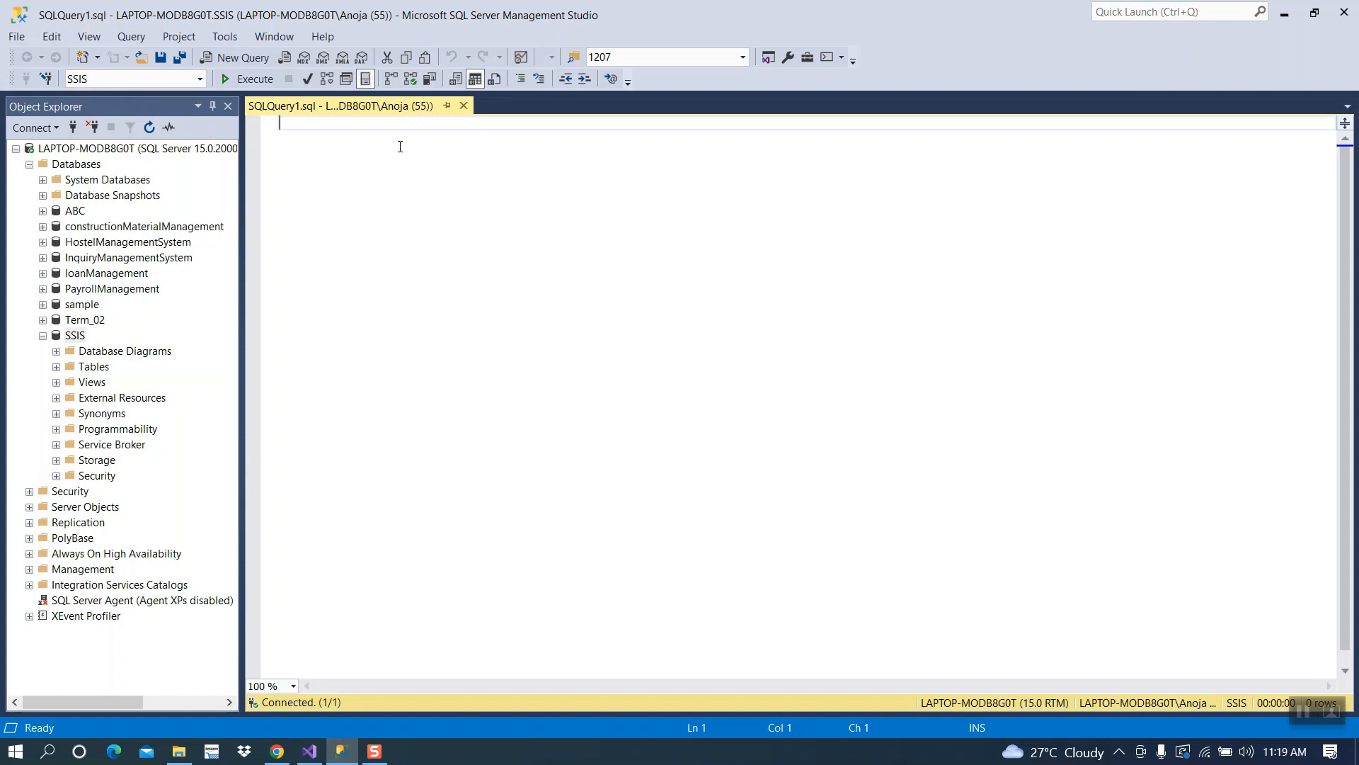
text(select)
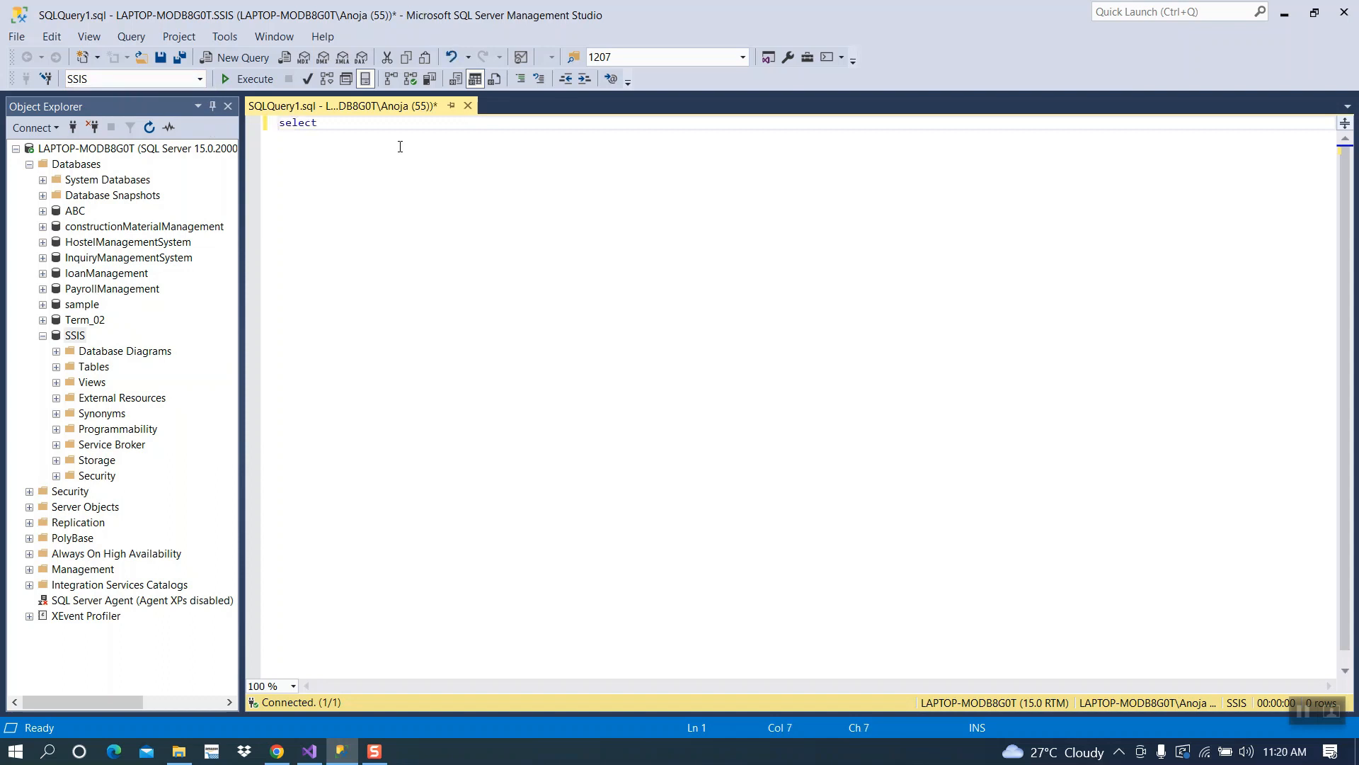
text( * from product)
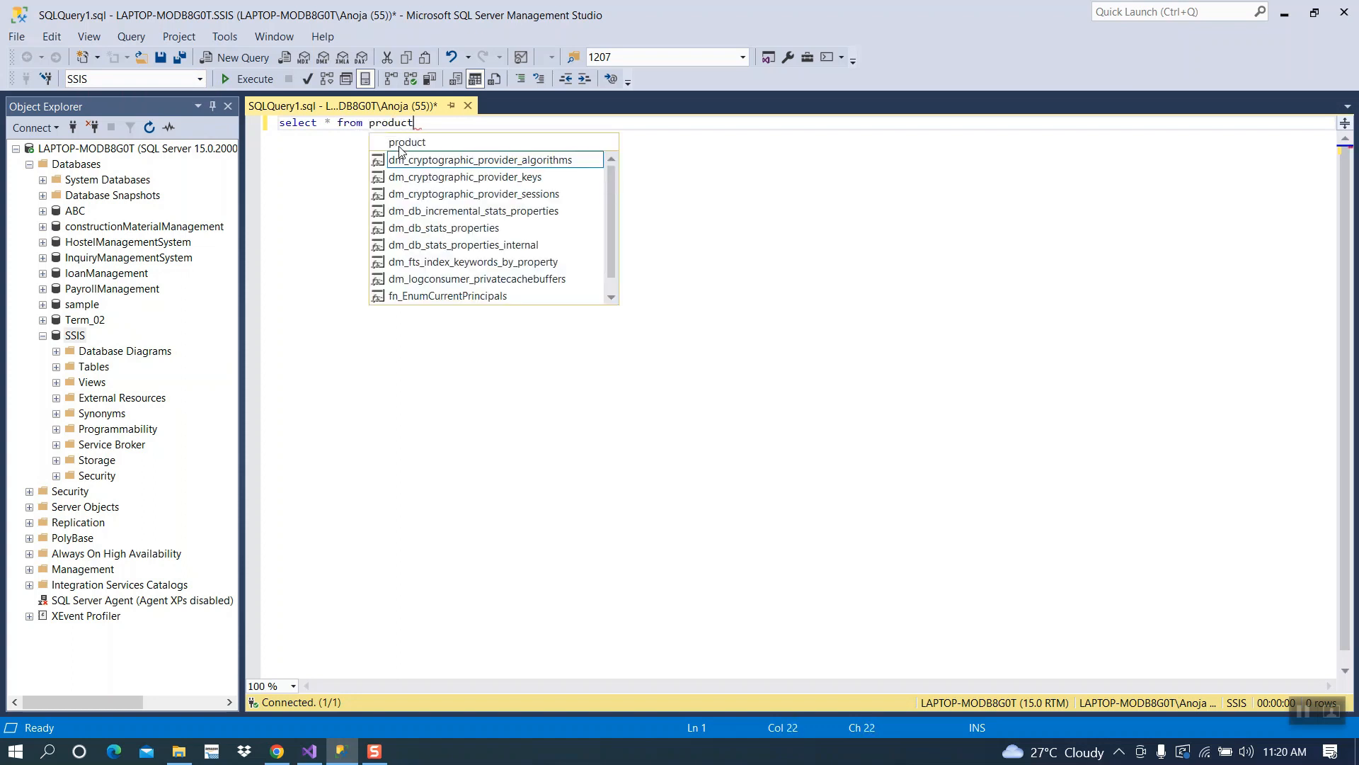
text(Tb)
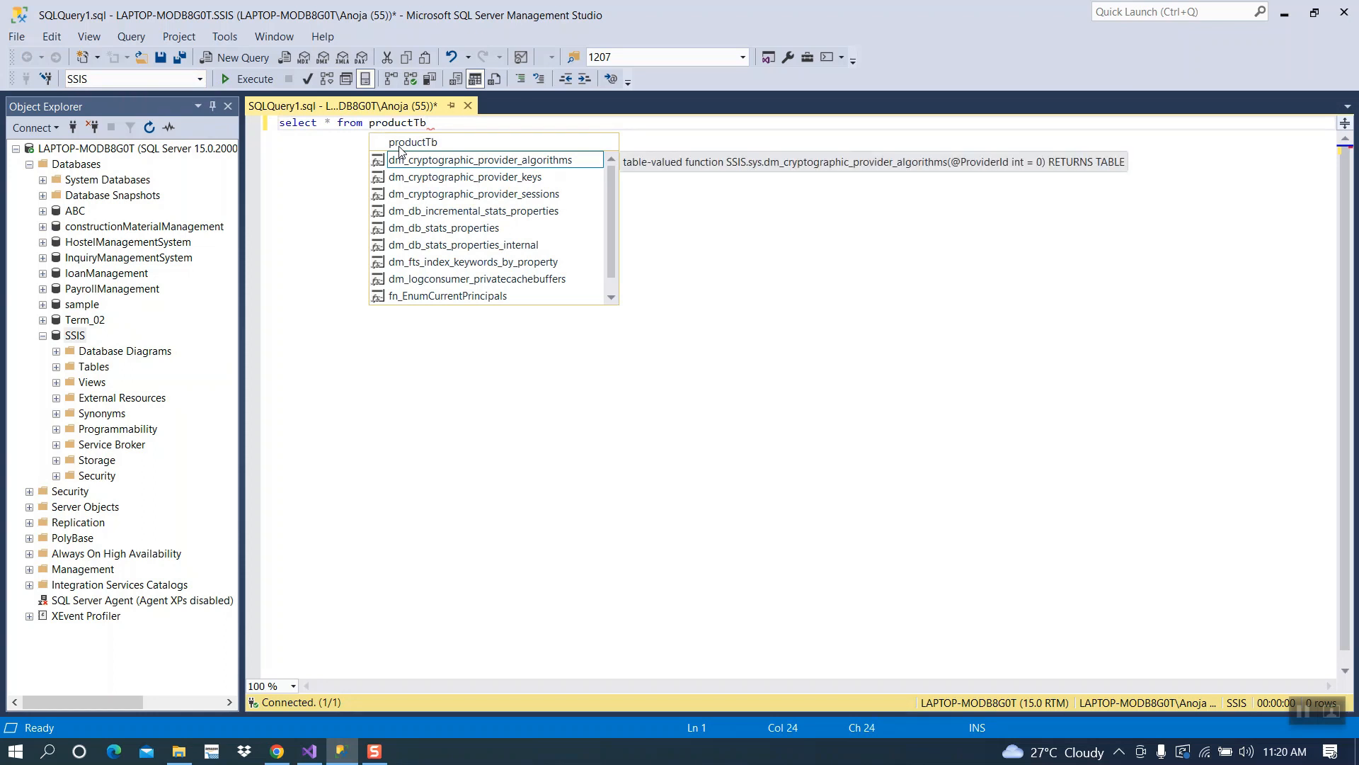
text(l)
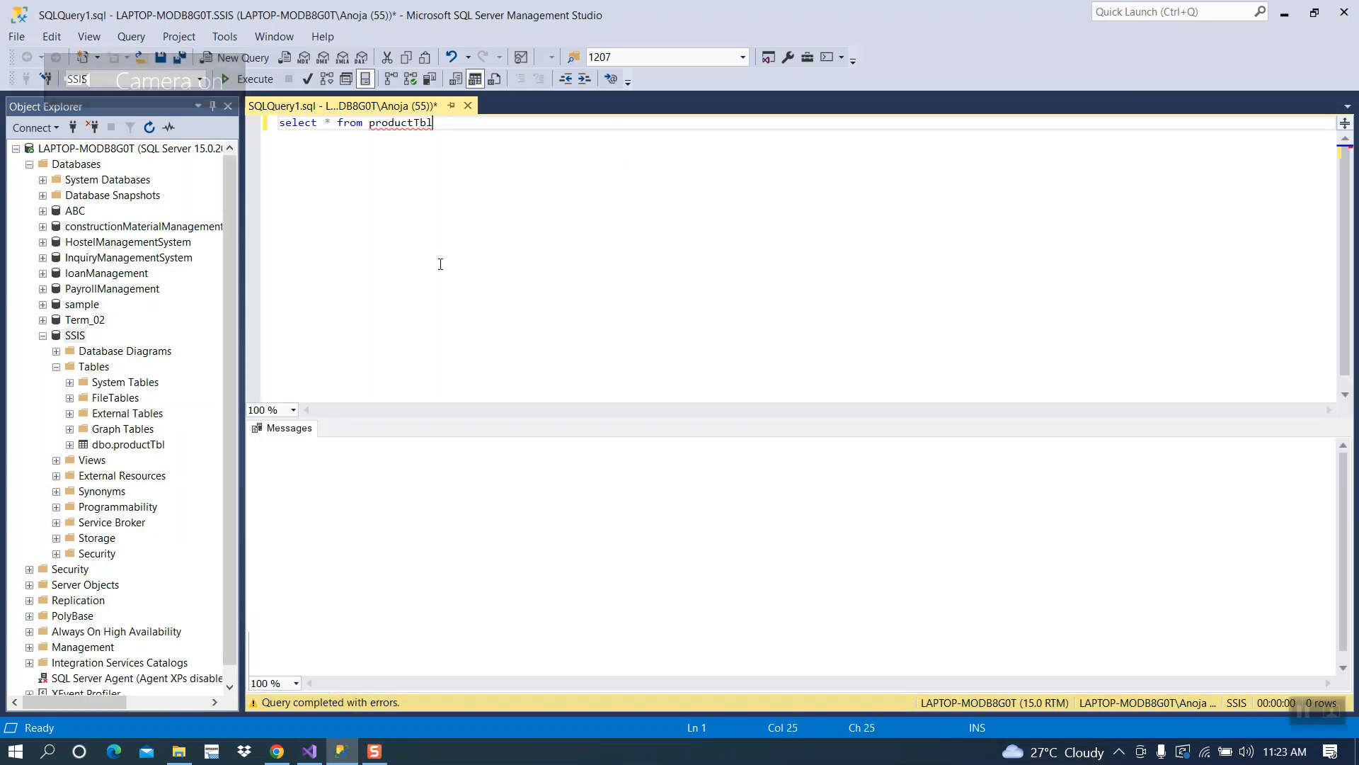
key(shift+Home)
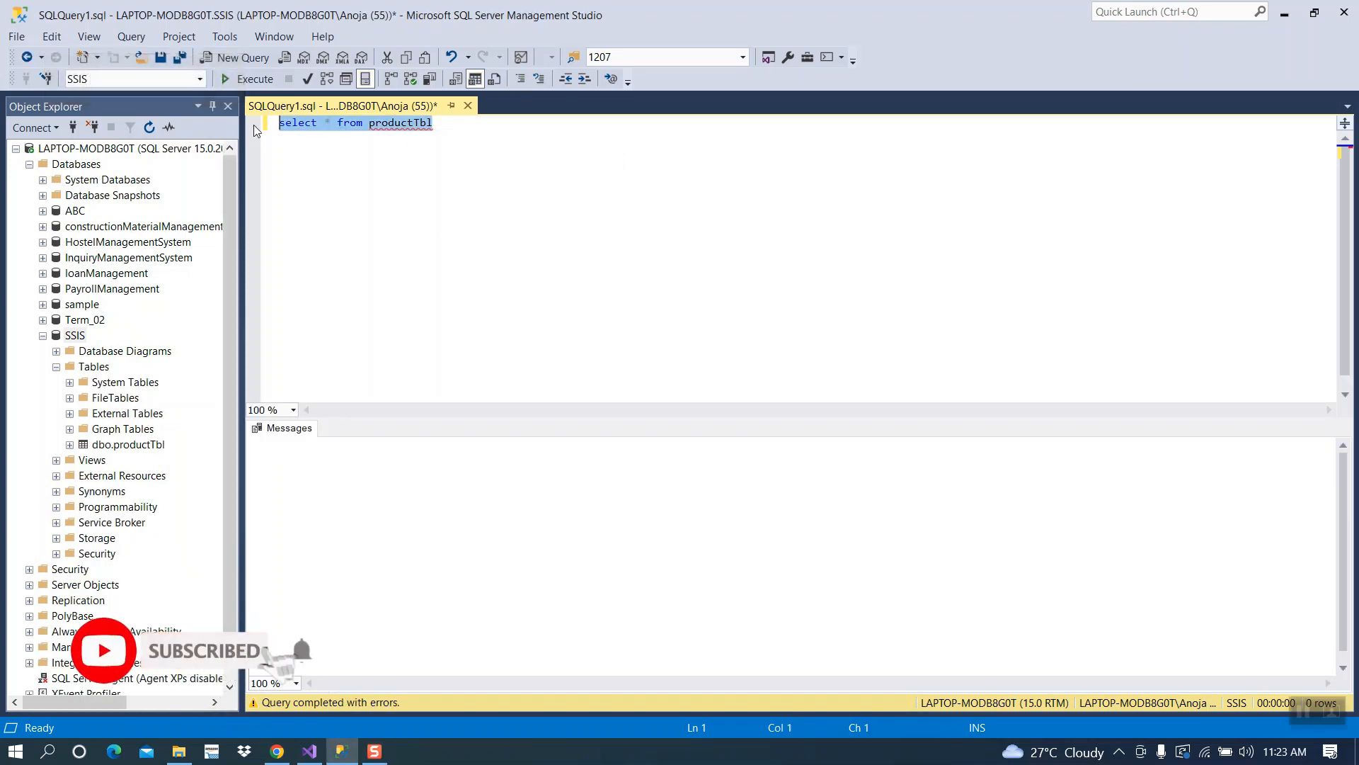
click(248, 79)
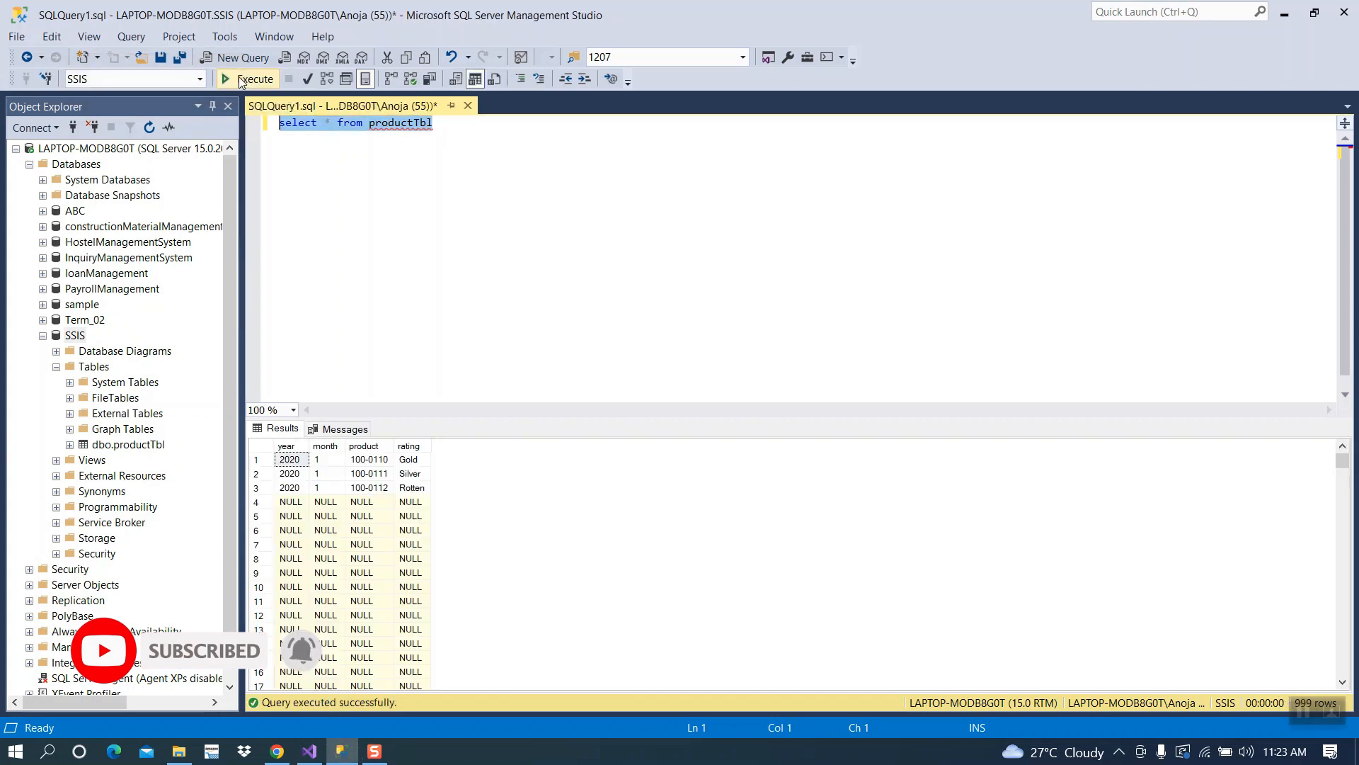